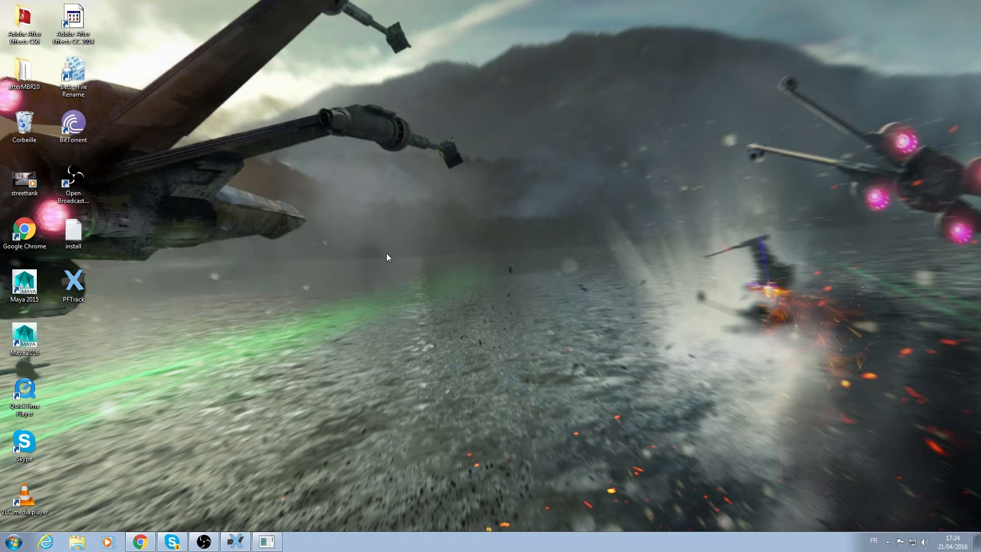
- Play the convoy clip from the Videos library, close the player and minimize the file explorer window
click(77, 541)
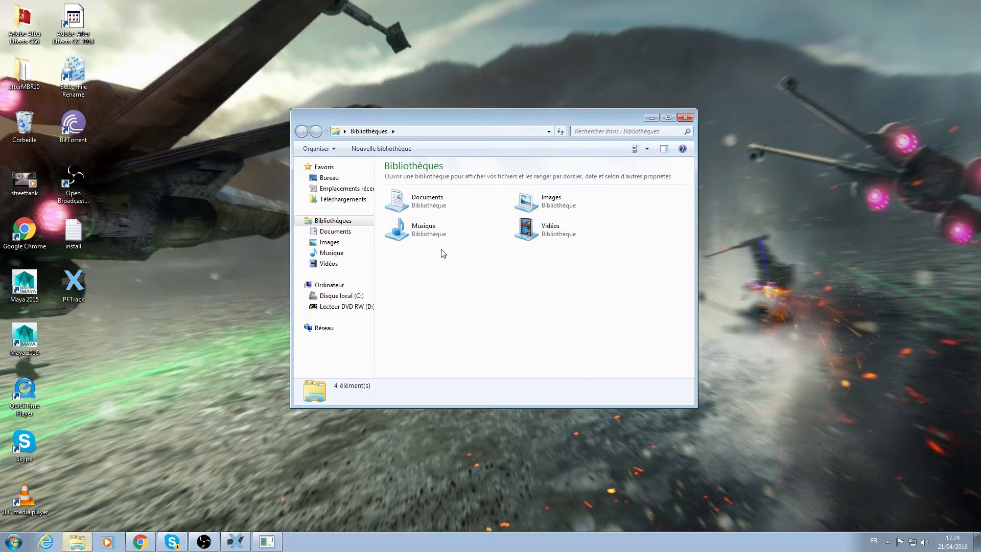
click(346, 264)
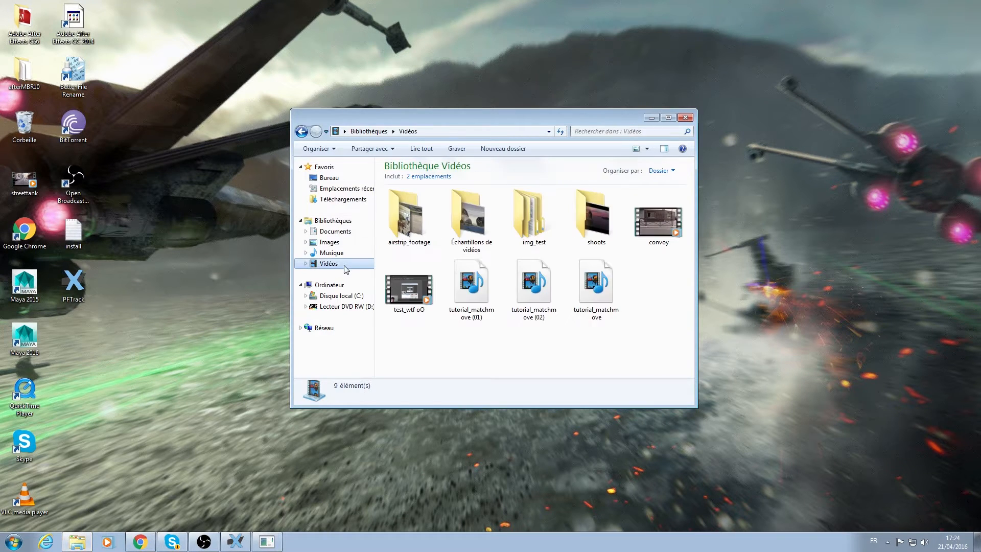
double_click(666, 228)
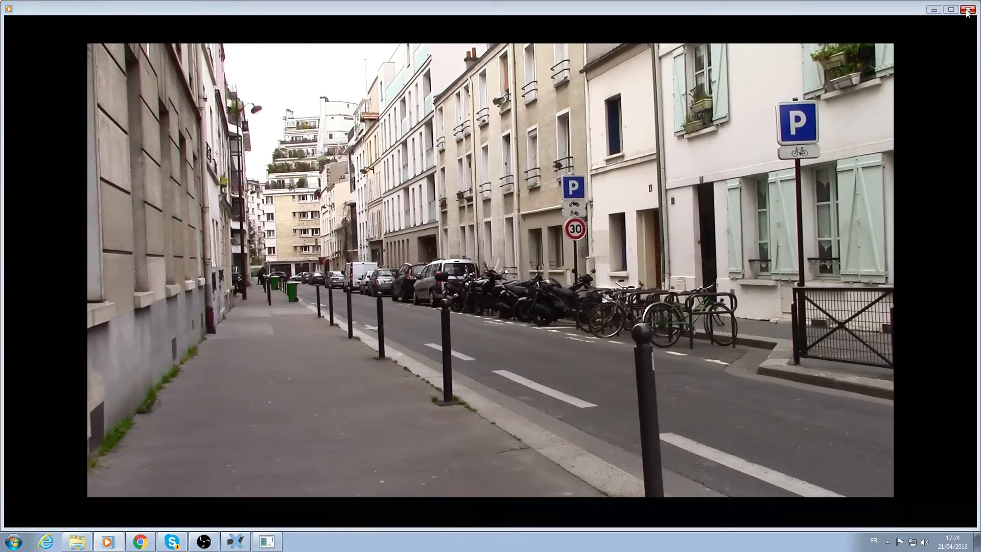
click(967, 9)
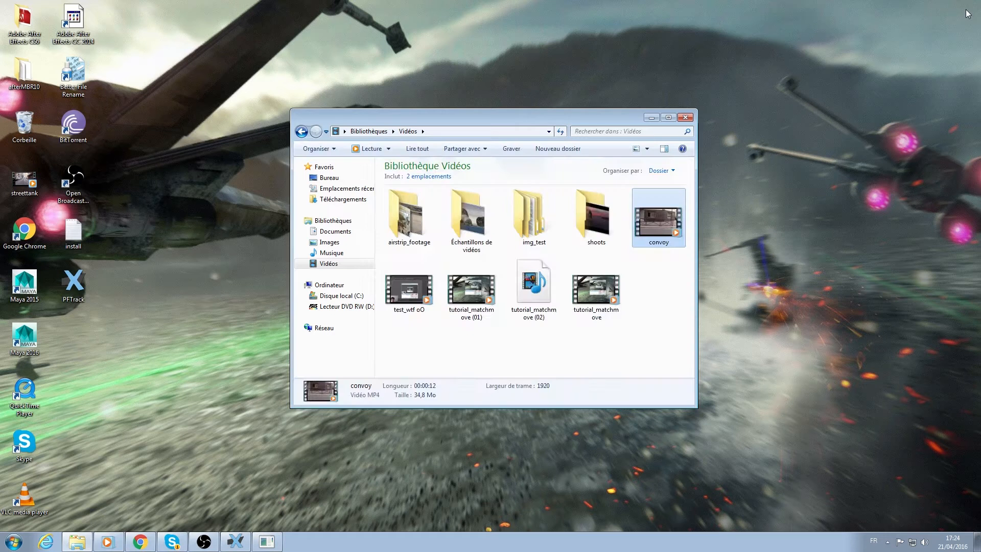
click(652, 118)
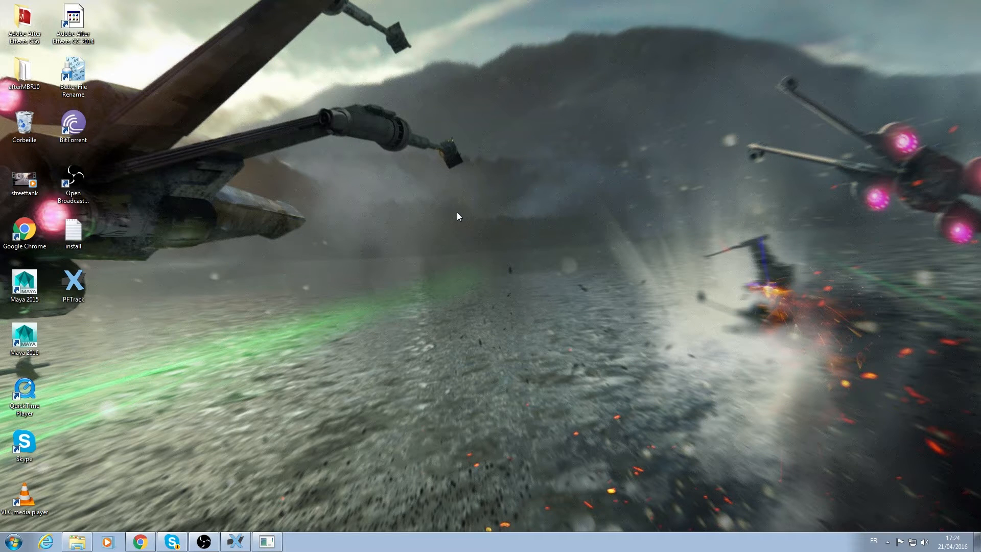
- Launch Adobe After Effects CS6 and dismiss its welcome screen
click(266, 541)
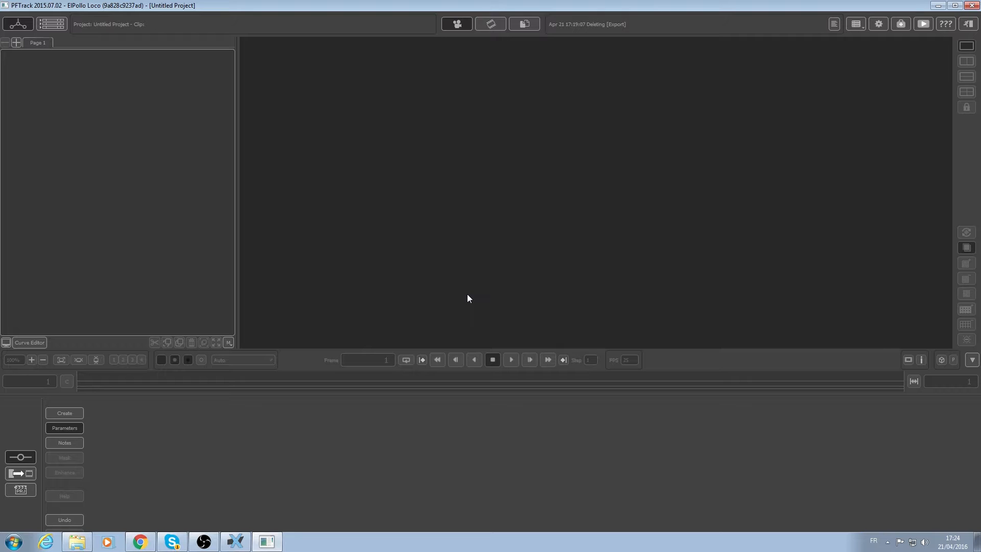
click(938, 6)
click(13, 541)
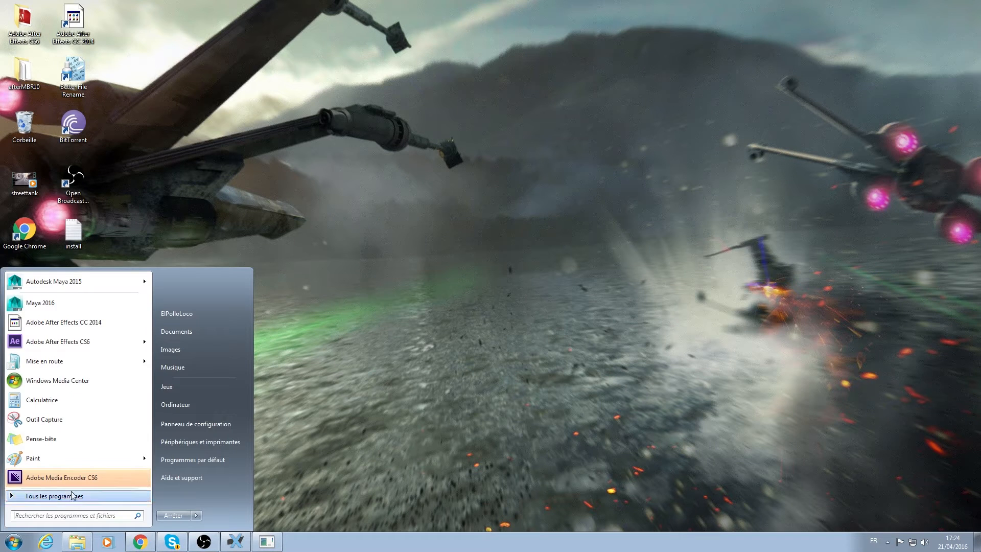
text(after)
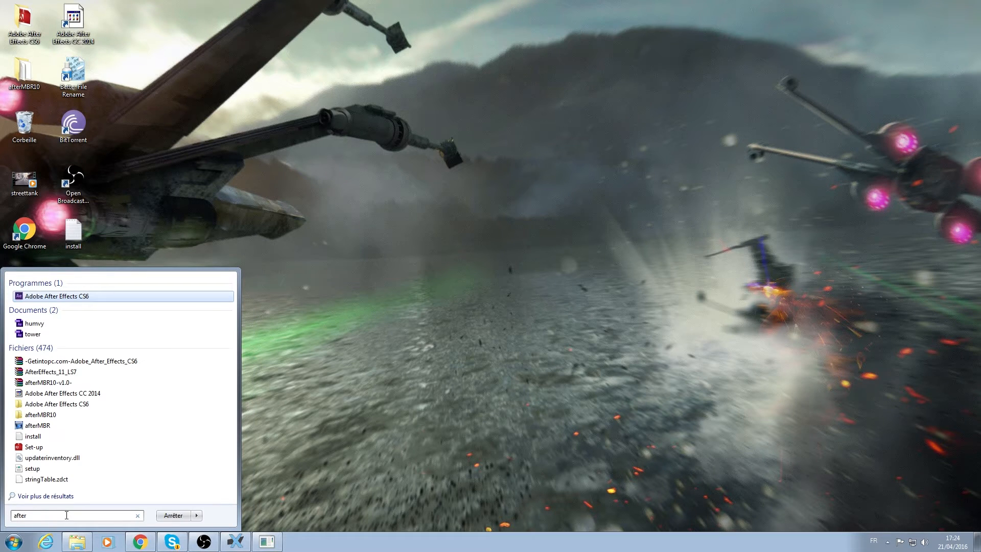
key(Return)
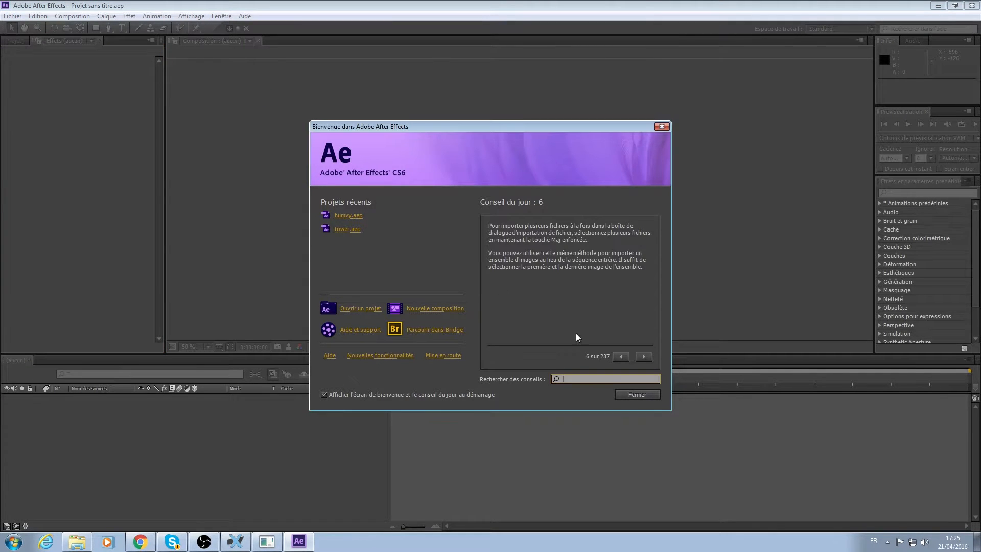
click(636, 394)
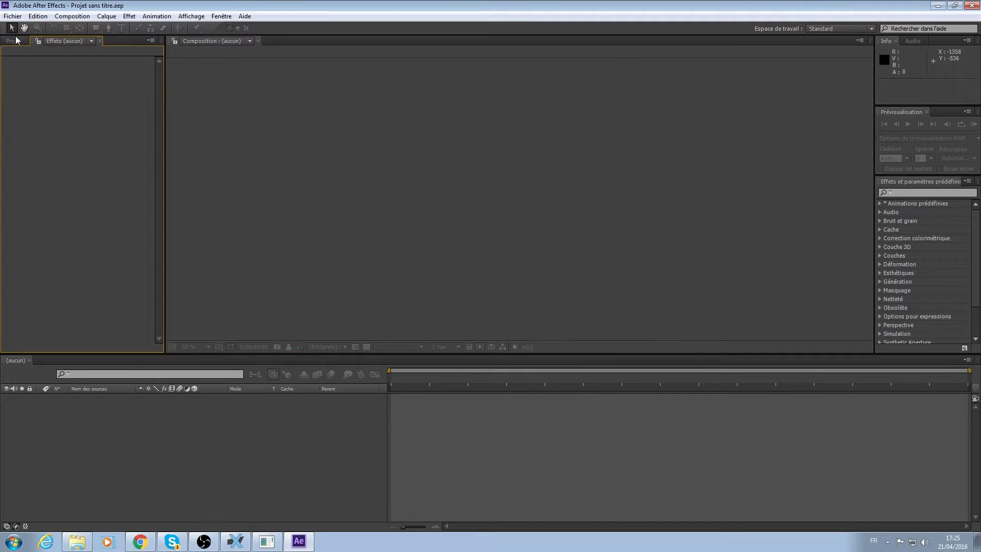
- Import convoy.MP4 from the Videos library into the project and create a composition from it
click(86, 535)
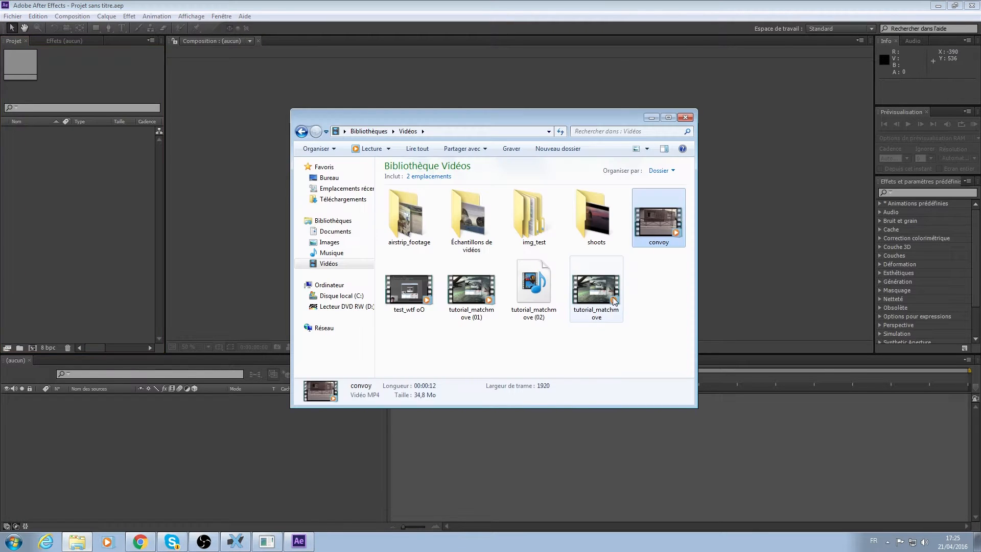
drag(654, 211, 102, 228)
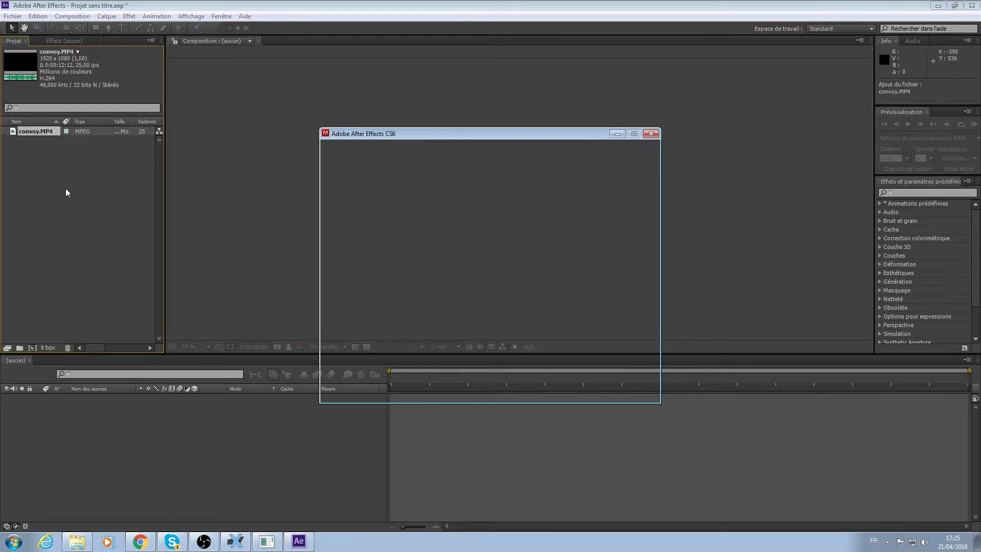
click(606, 395)
drag(32, 135, 103, 433)
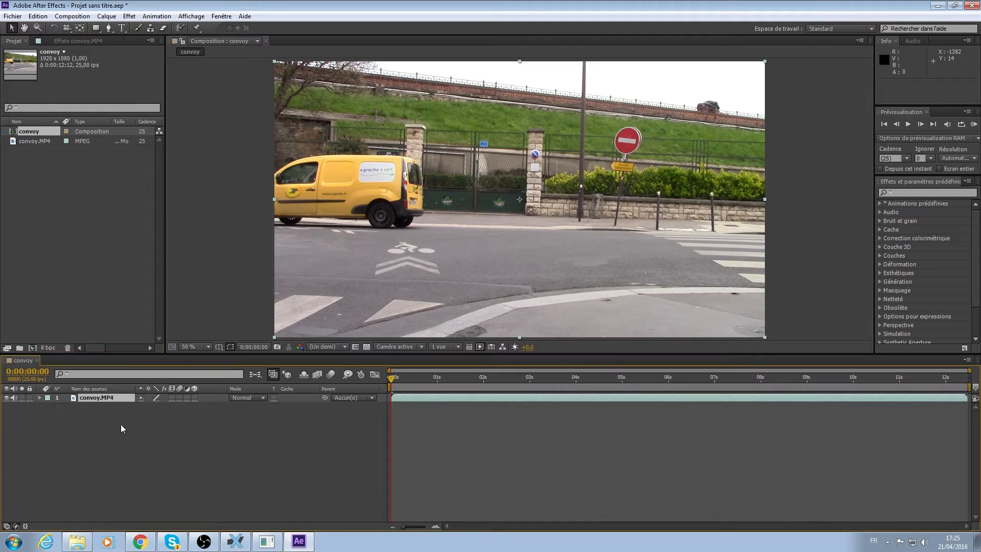
drag(391, 381, 372, 387)
- Add the convoy composition to the render queue and set its output module format to PNG sequence
click(72, 17)
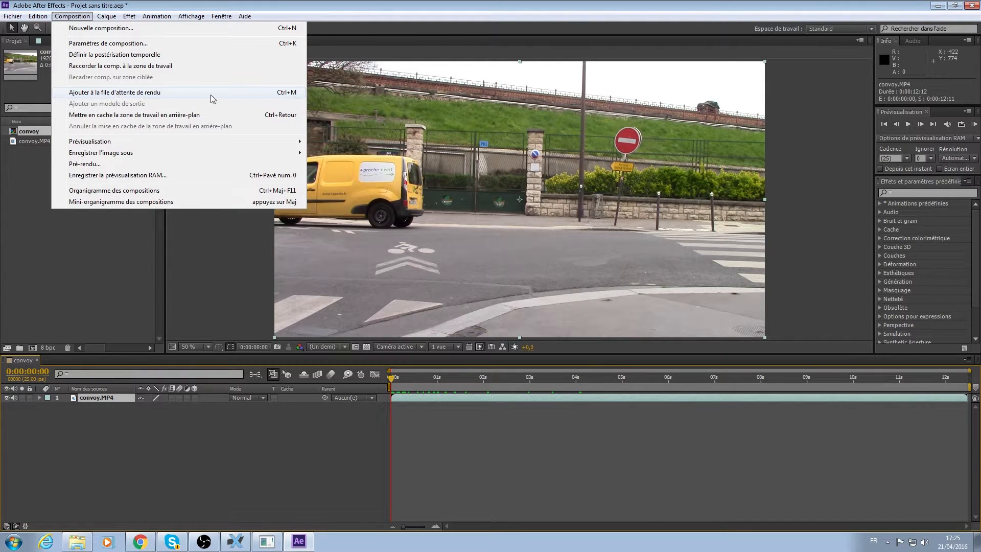
click(123, 93)
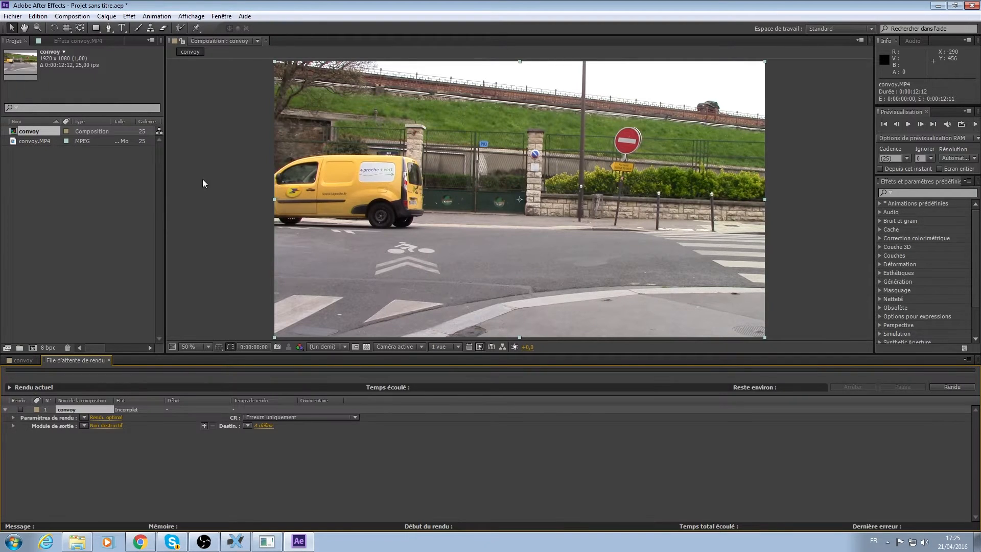
click(102, 426)
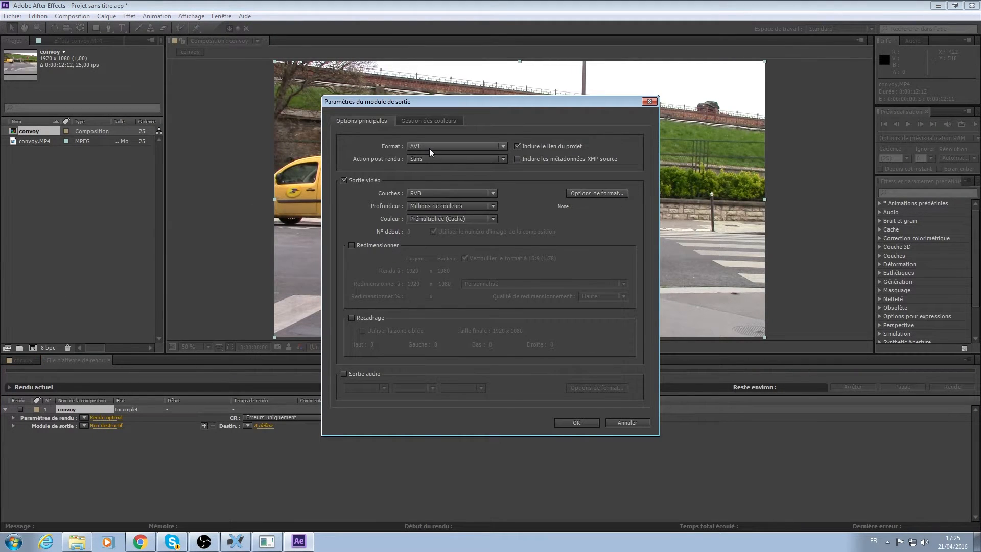
click(430, 149)
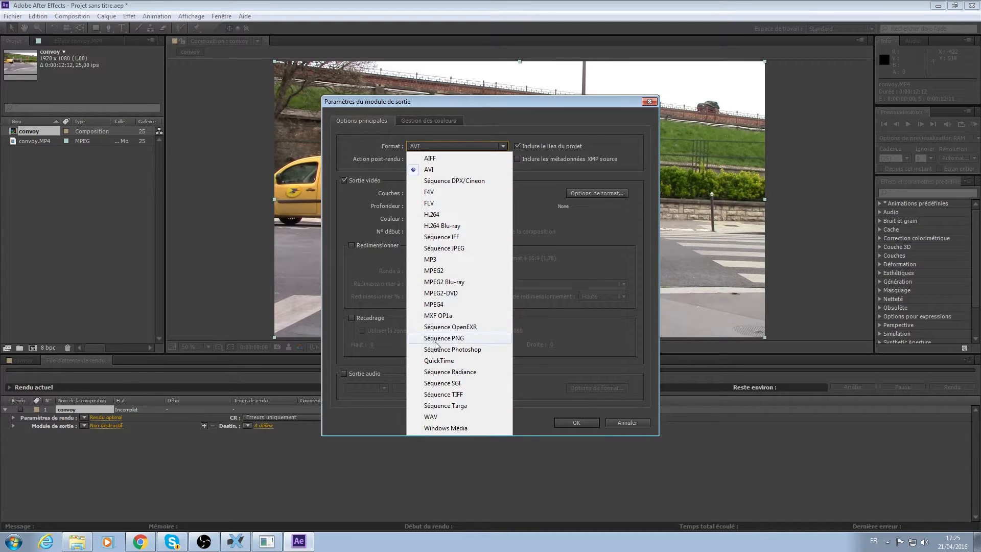
click(462, 339)
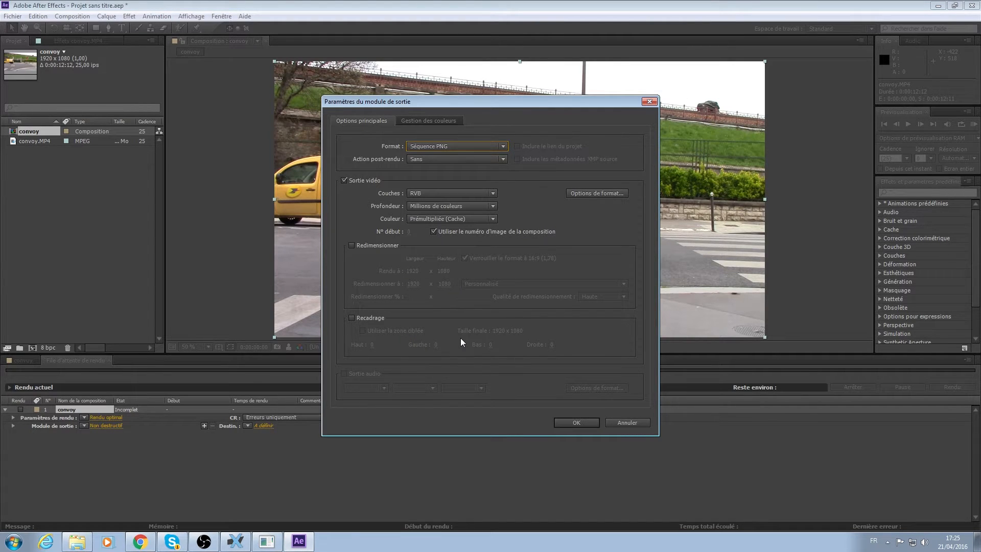
click(576, 423)
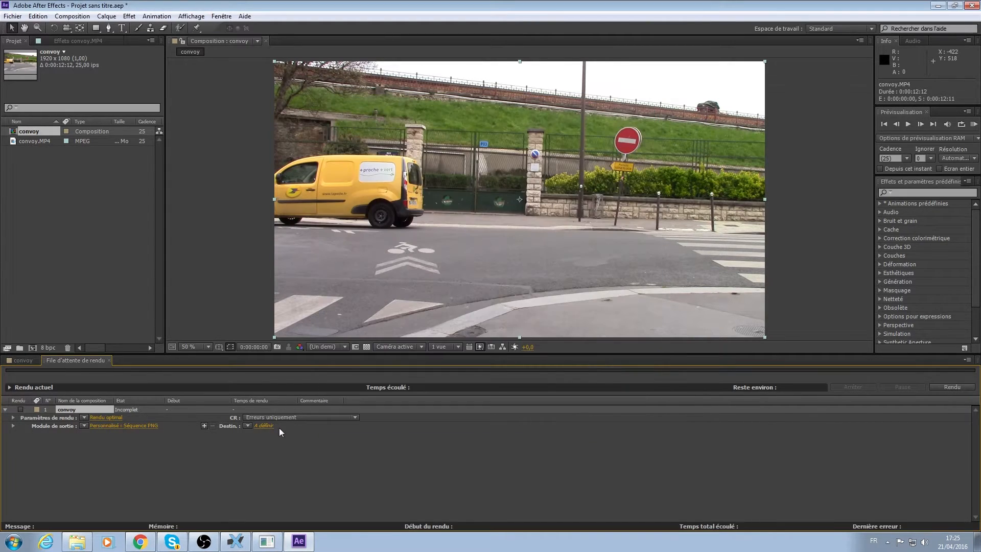
click(263, 426)
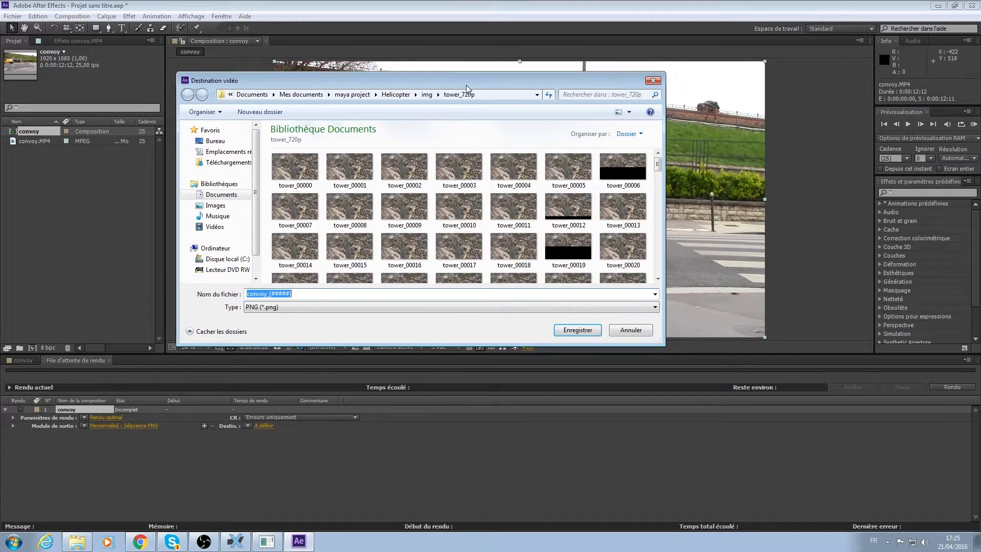
drag(467, 85, 656, 91)
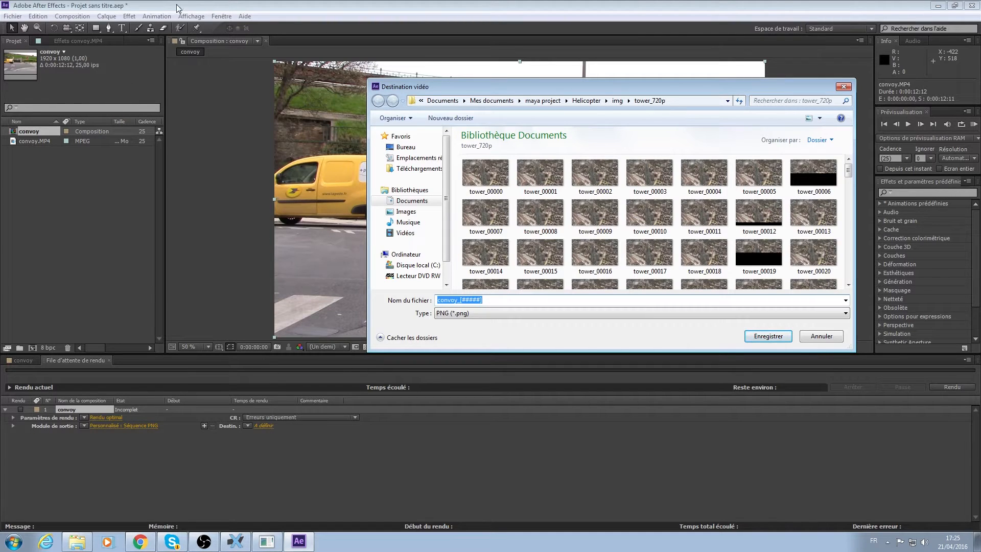
key(Escape)
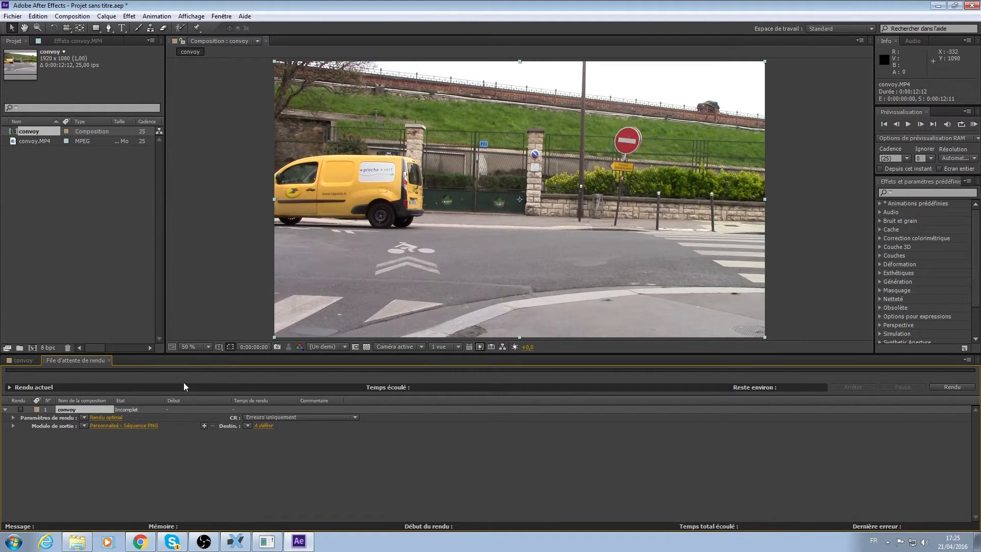
- Browse to the tank_street folder inside maya project in Documents as the render output destination
click(263, 427)
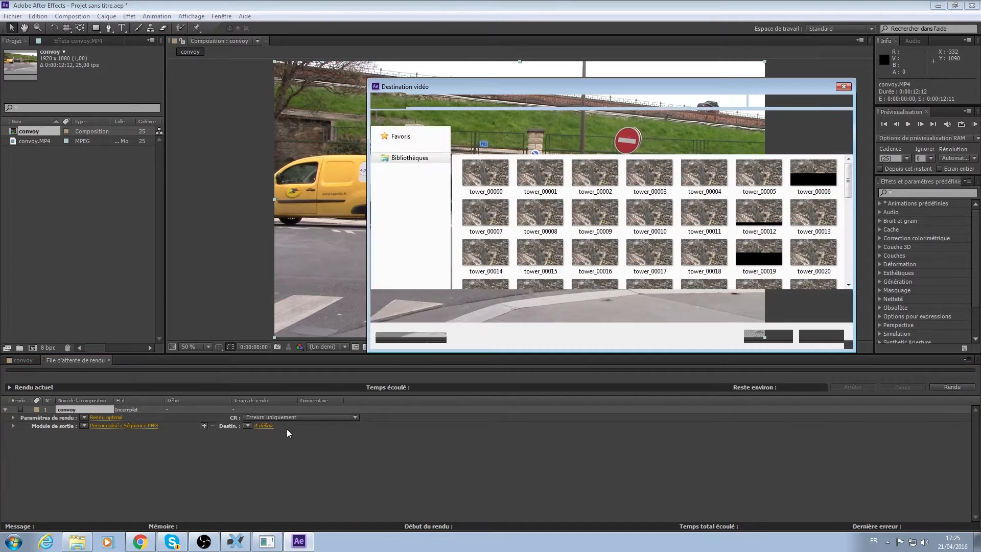
click(417, 203)
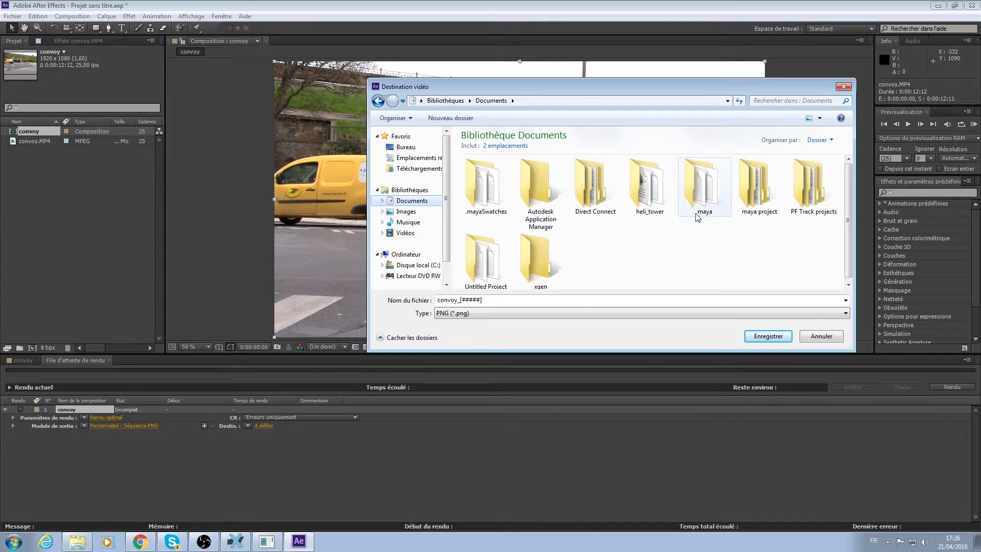
click(769, 214)
double_click(769, 213)
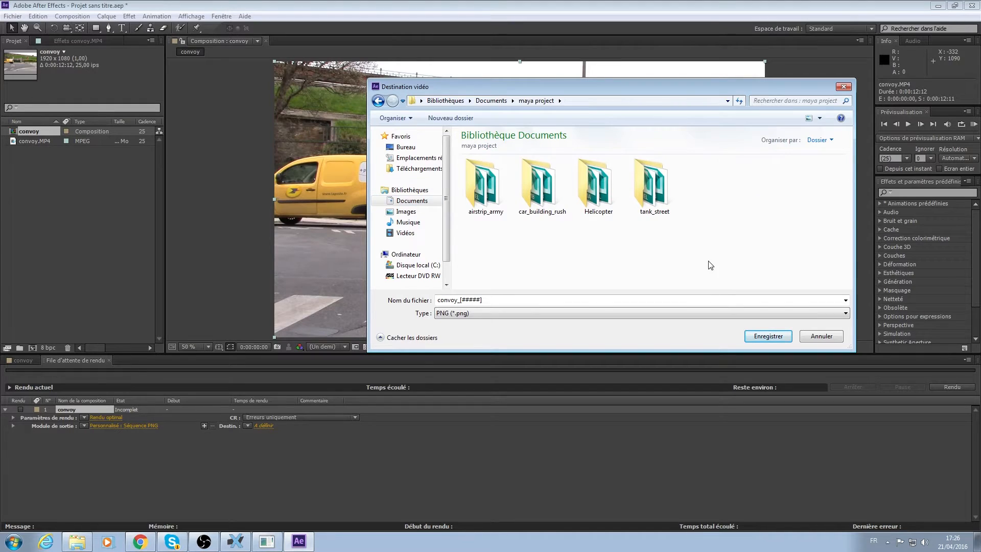
click(648, 187)
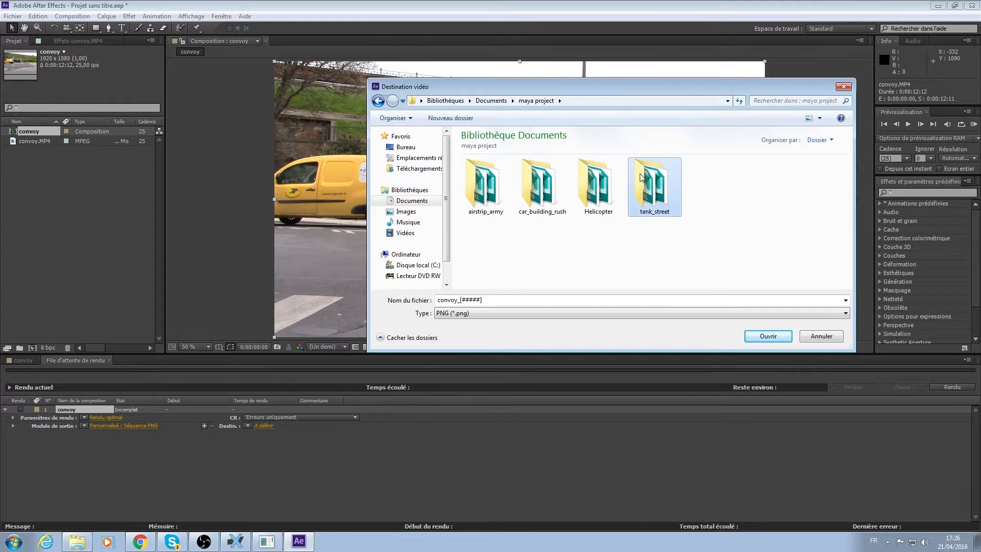
double_click(652, 203)
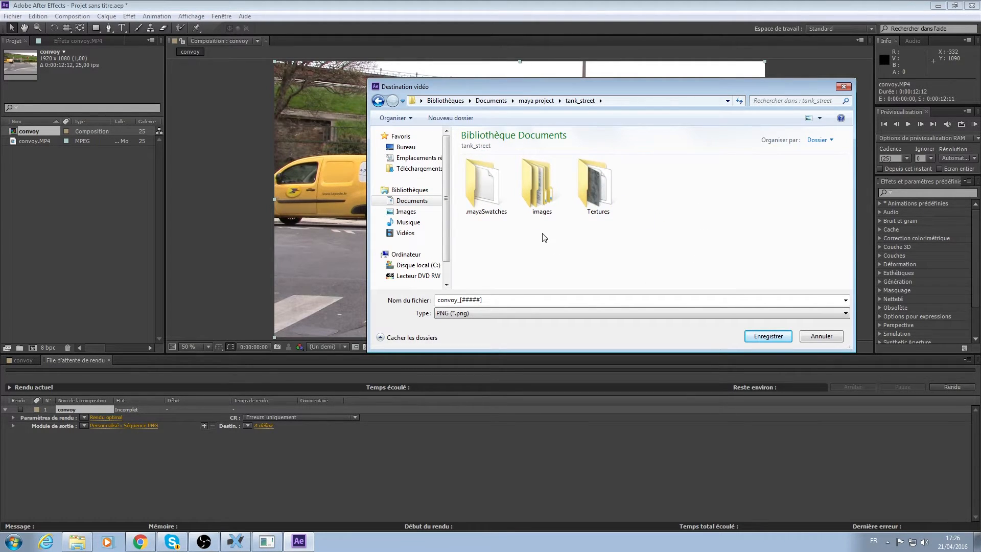
- Create a new folder named imgs inside tank_street and open it
right_click(687, 194)
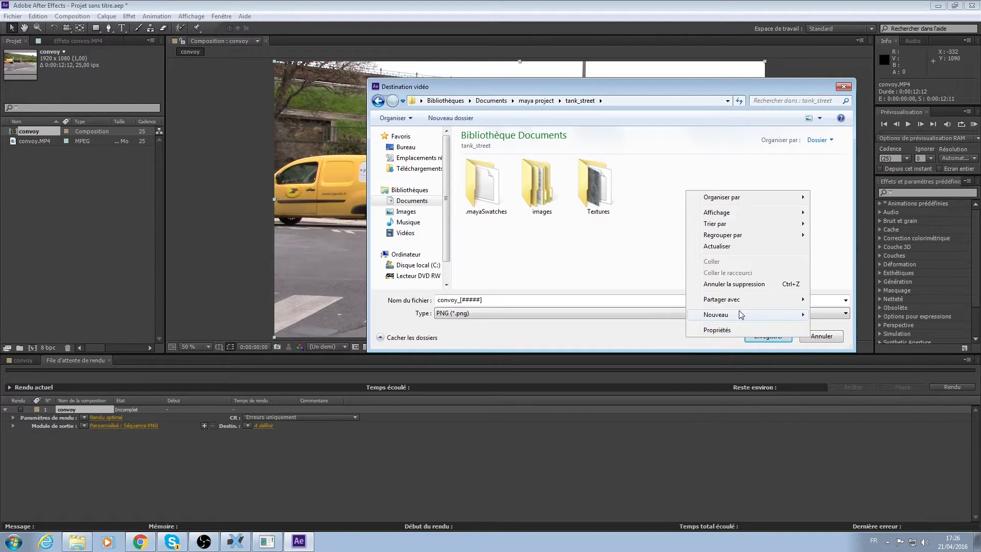
mouse_move(743, 317)
click(821, 317)
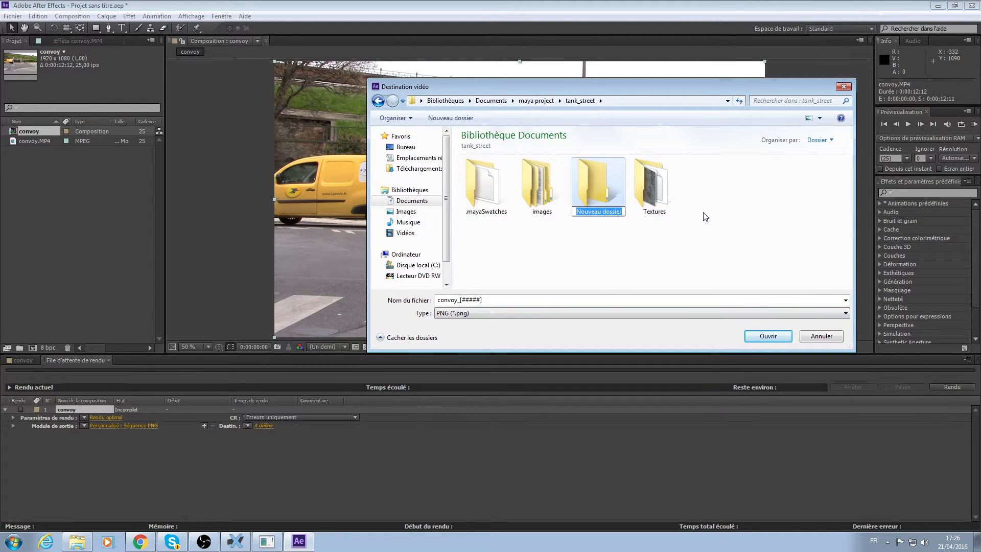
text(img_seq)
key(BackSpace)
key(BackSpace)
key(BackSpace)
key(BackSpace)
text(s)
key(Return)
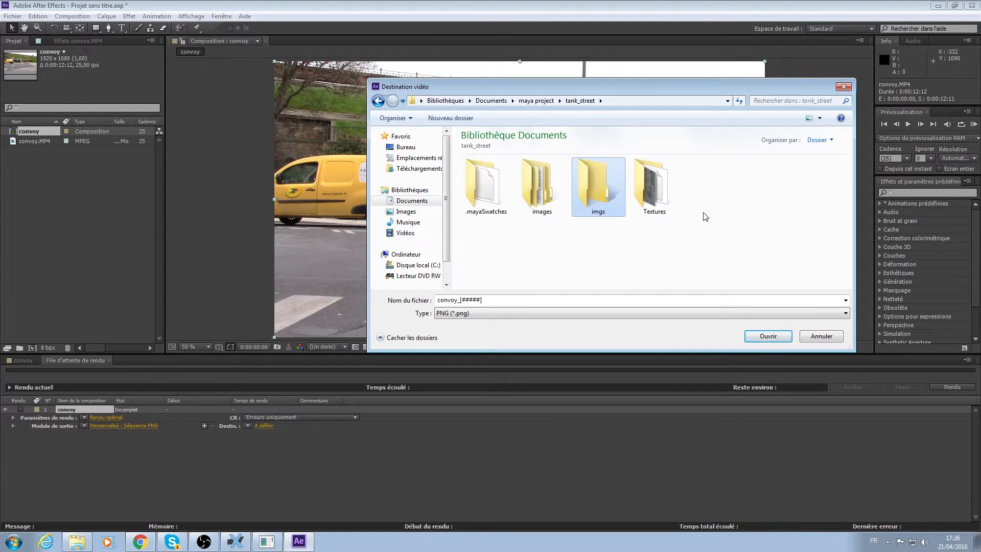
double_click(612, 187)
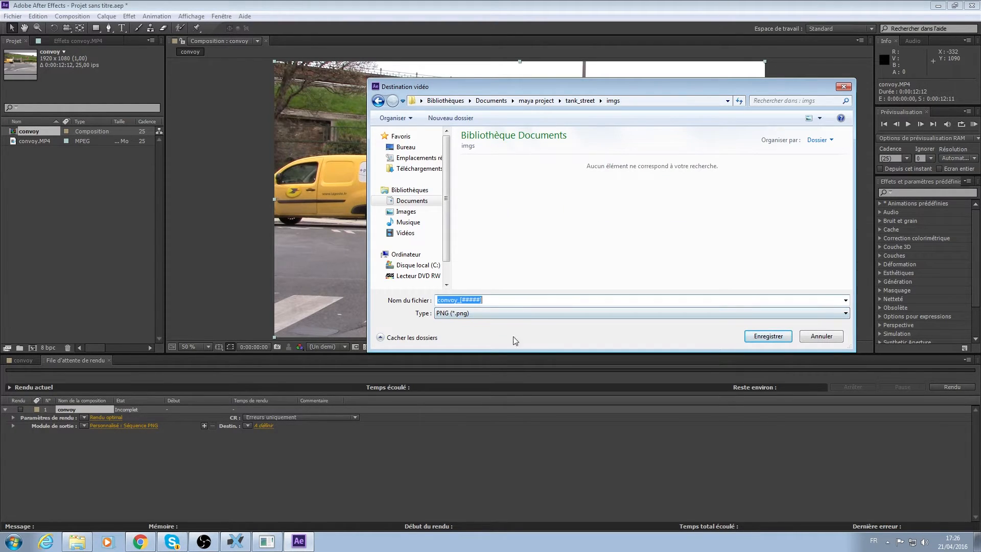
- Save the output file name as convoy.[#####] in the imgs folder and render the queued sequence
click(461, 300)
key(BackSpace)
text(.)
click(774, 339)
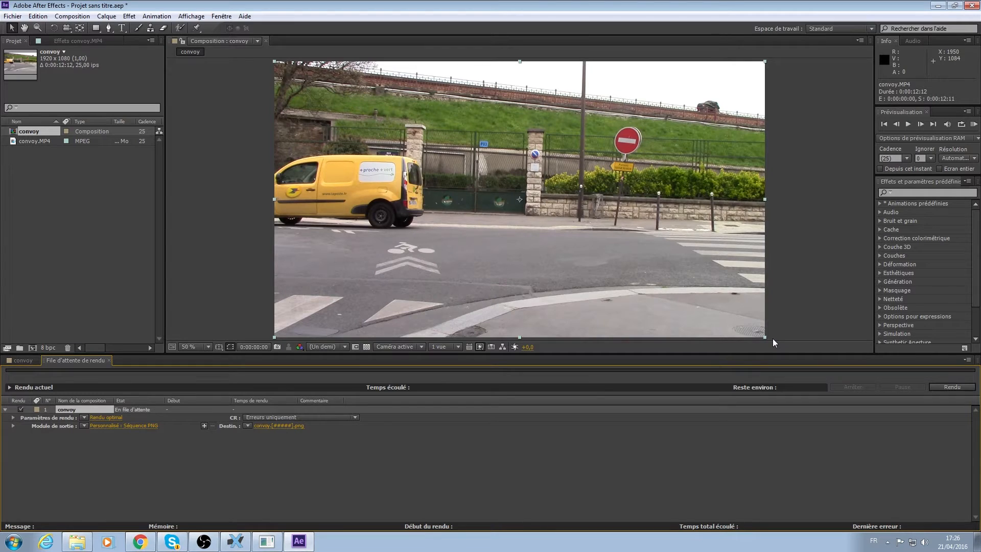
click(951, 387)
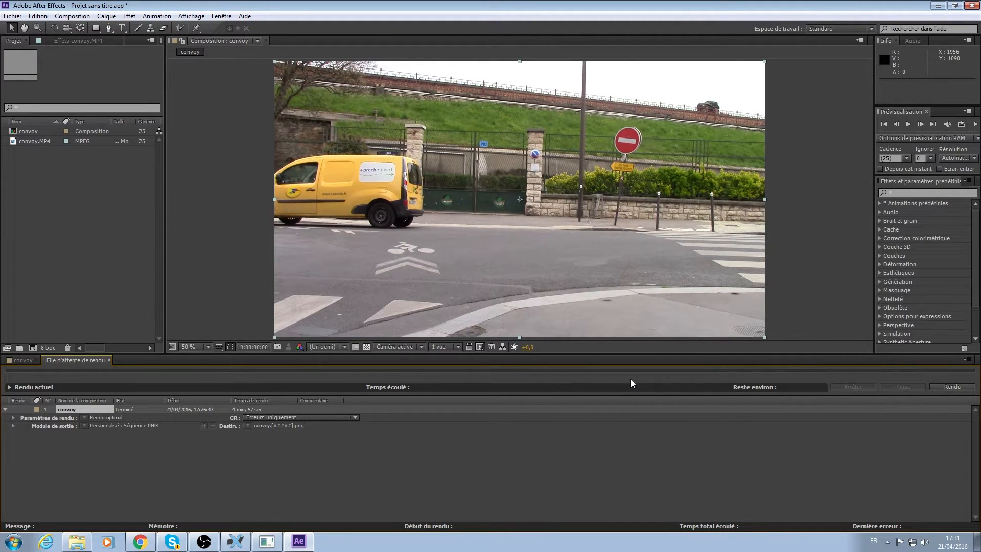
- Open the imgs folder inside tank_street in Windows Explorer and look through the rendered convoy PNG frames
click(77, 541)
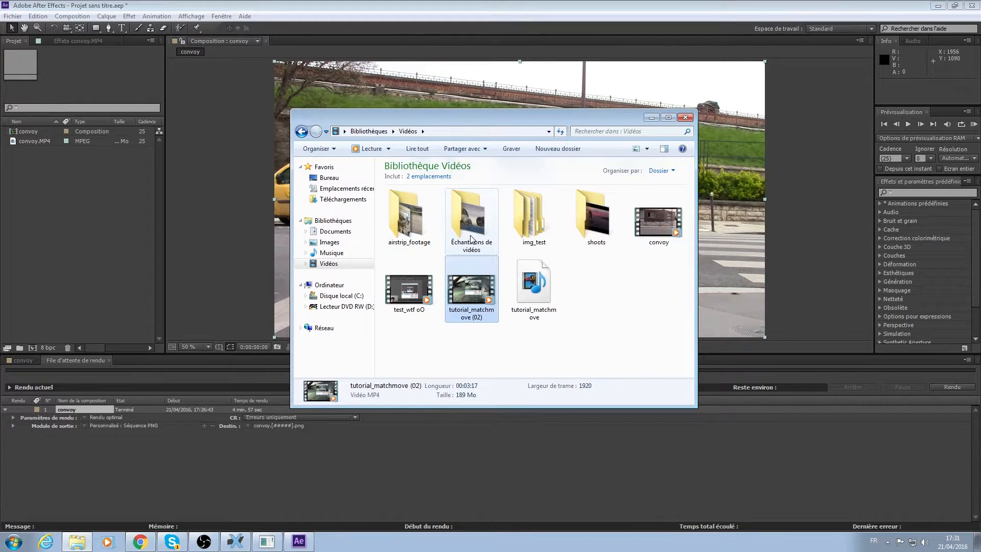
click(352, 233)
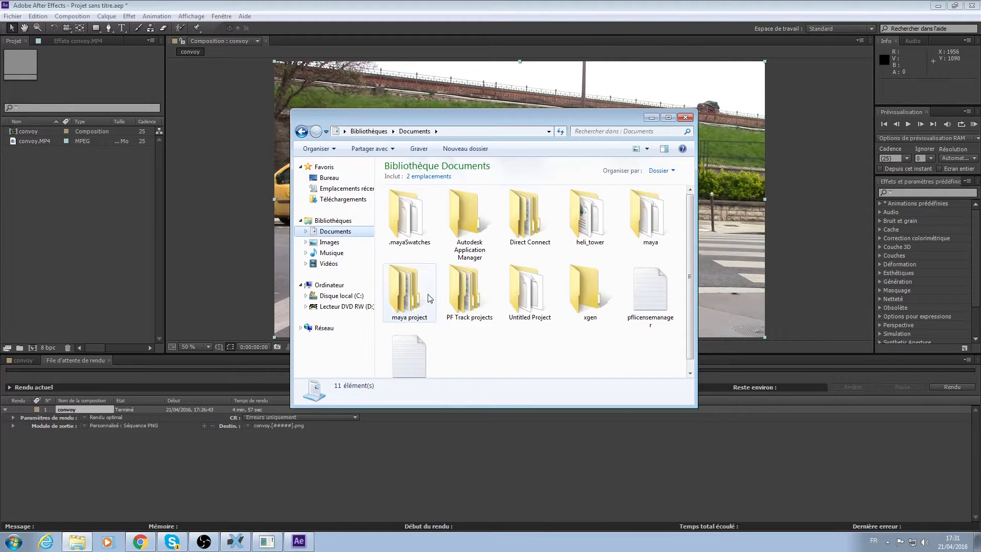
double_click(409, 292)
double_click(598, 242)
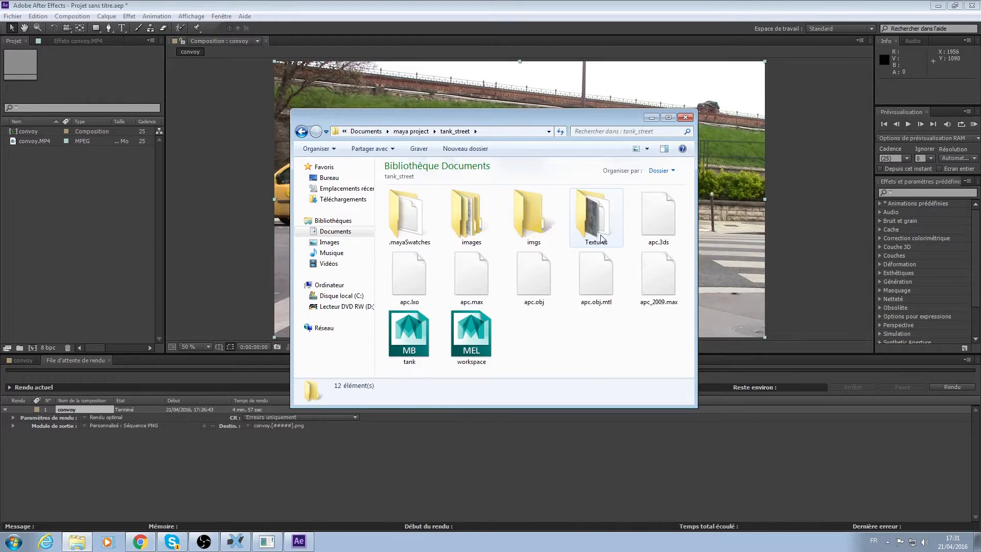
double_click(534, 235)
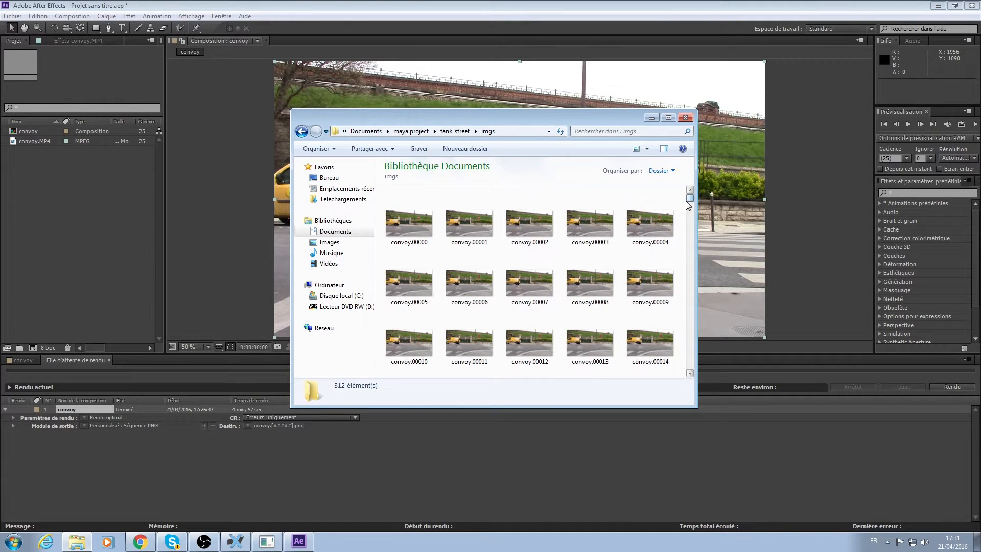
click(428, 237)
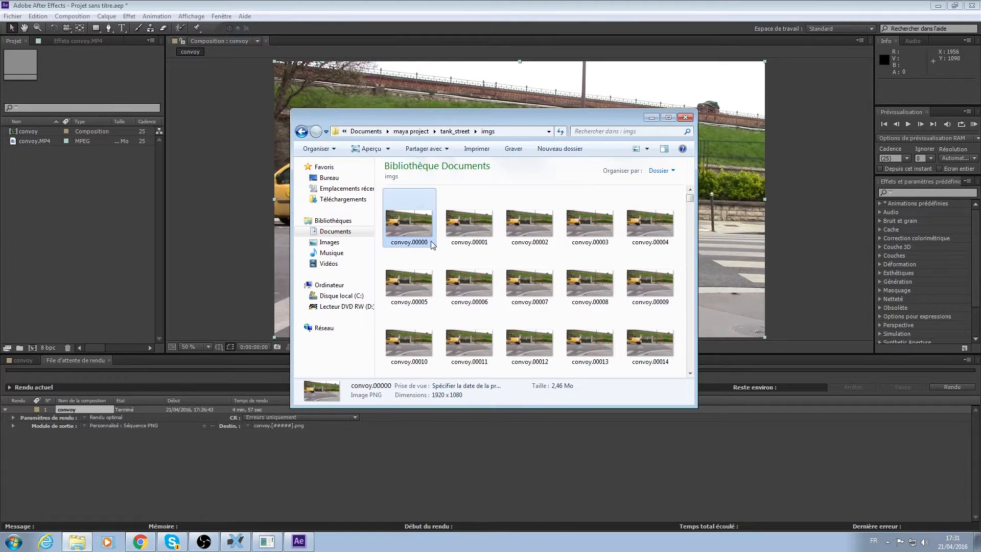
drag(690, 198, 681, 294)
drag(689, 337, 690, 190)
drag(599, 142, 599, 127)
click(481, 199)
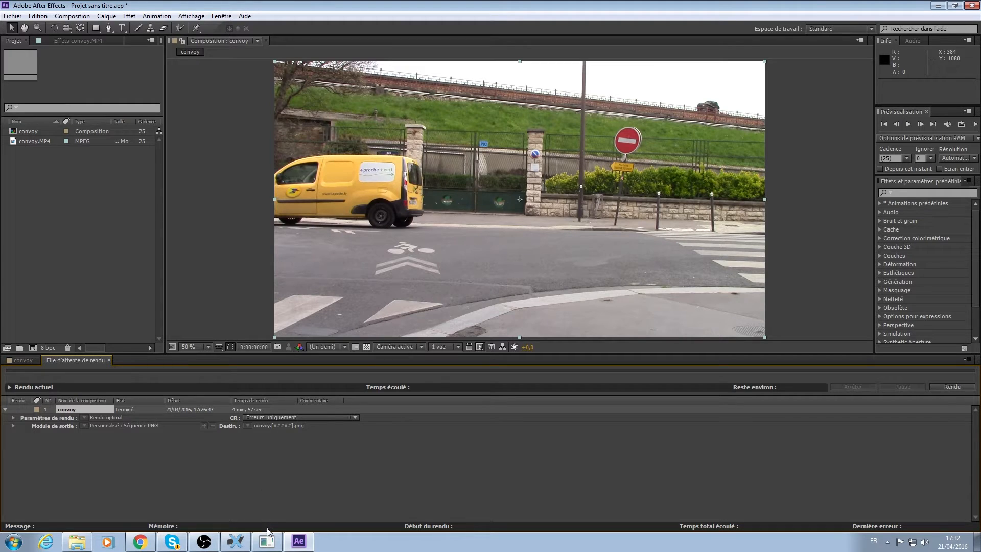
- Switch to PFTrack and start a new project named convoy
click(268, 541)
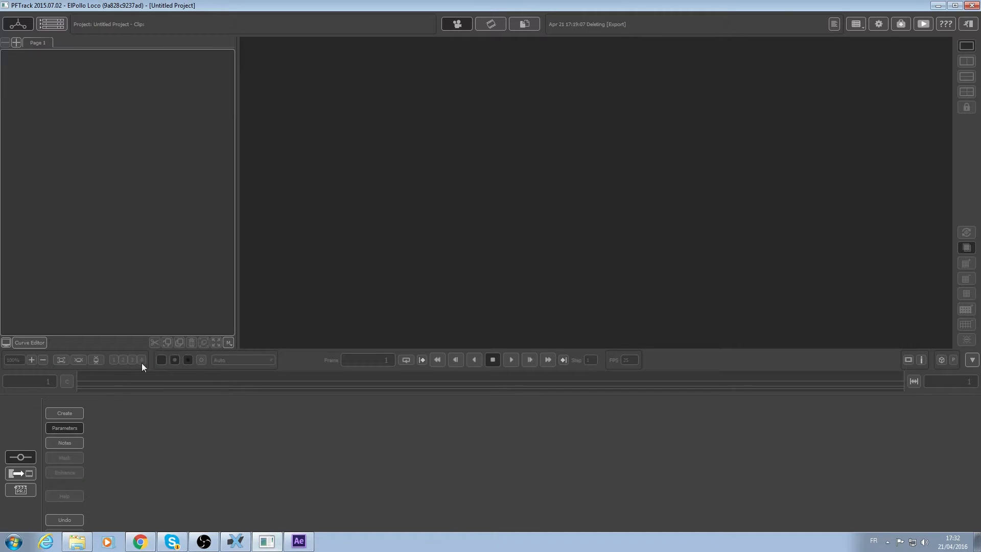
click(24, 489)
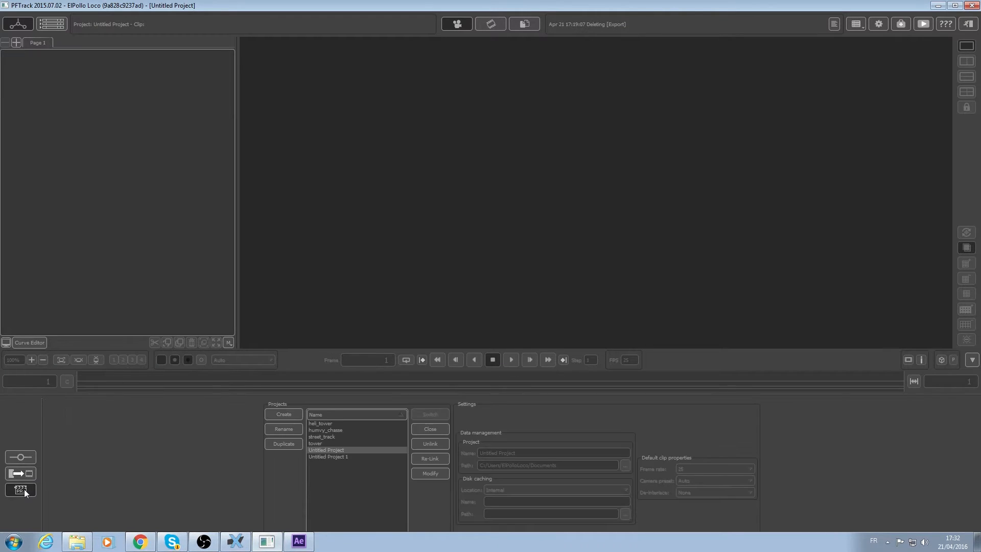
click(285, 413)
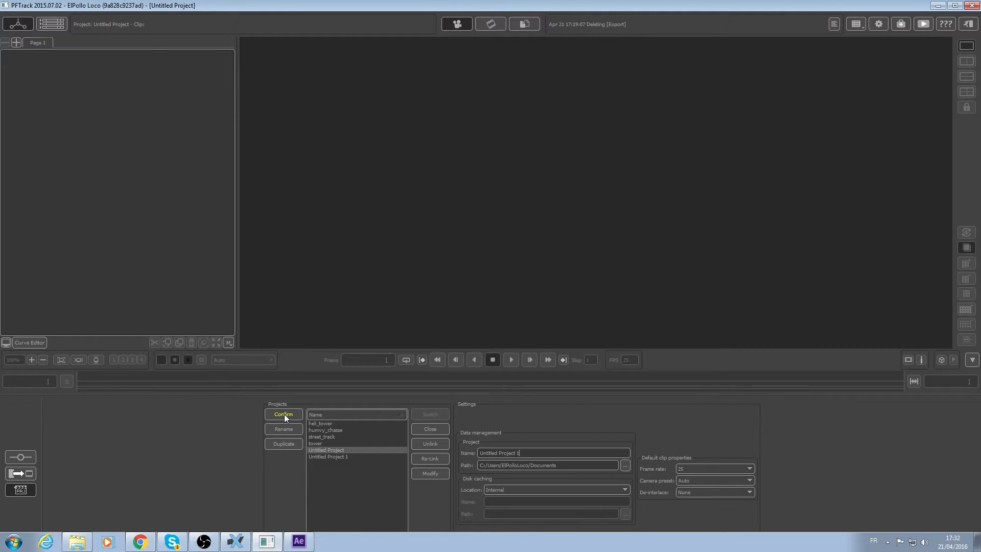
drag(535, 450, 480, 451)
text(convoy)
- Set the new project's default clip frame rate to 25 and confirm its creation
click(691, 469)
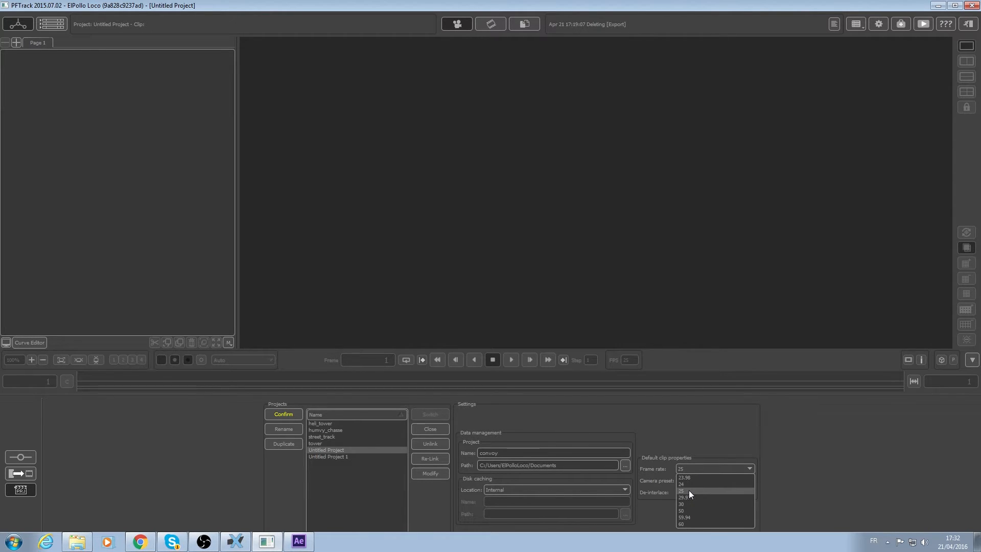
click(689, 489)
click(749, 467)
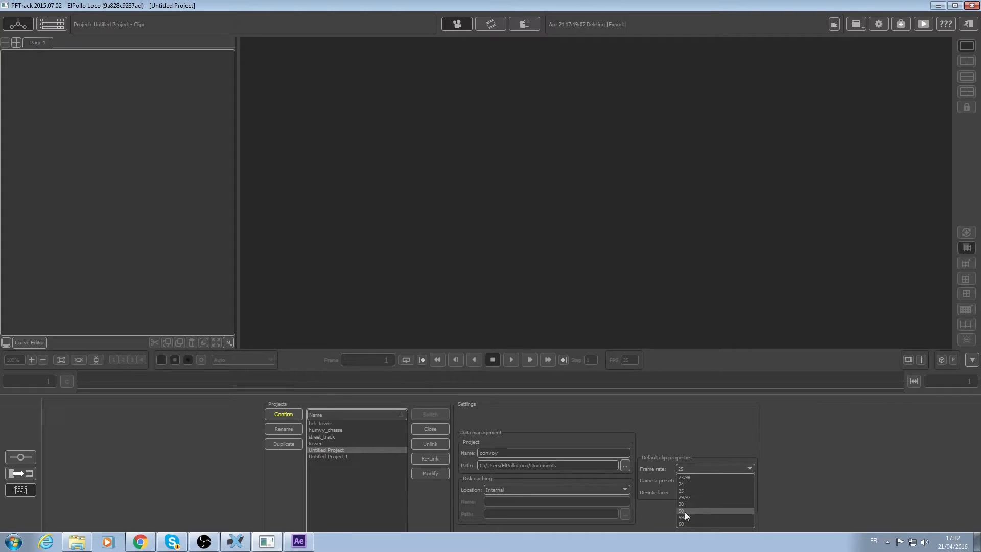
click(692, 491)
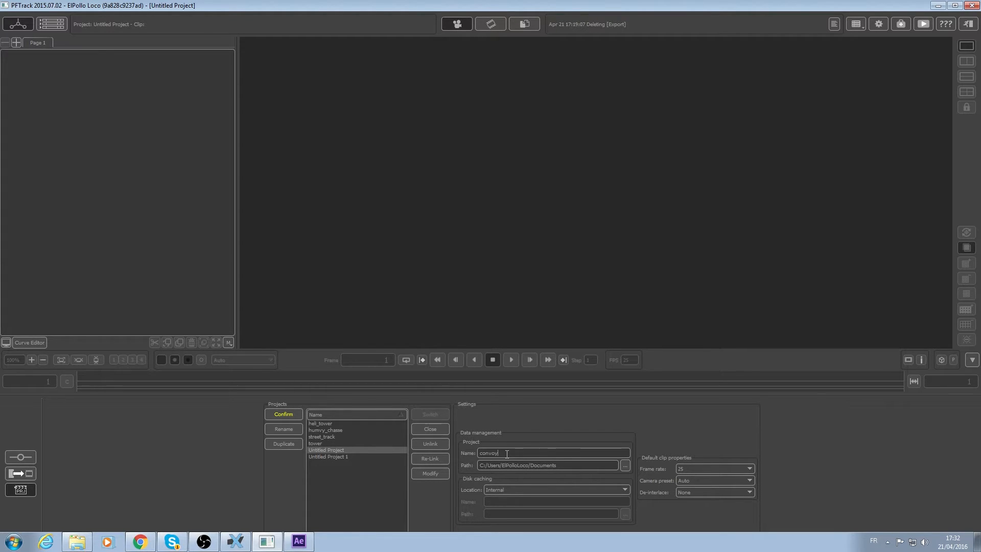
click(284, 415)
- Delete the convoy folder from the Documents library in Windows Explorer and return to PFTrack
click(86, 544)
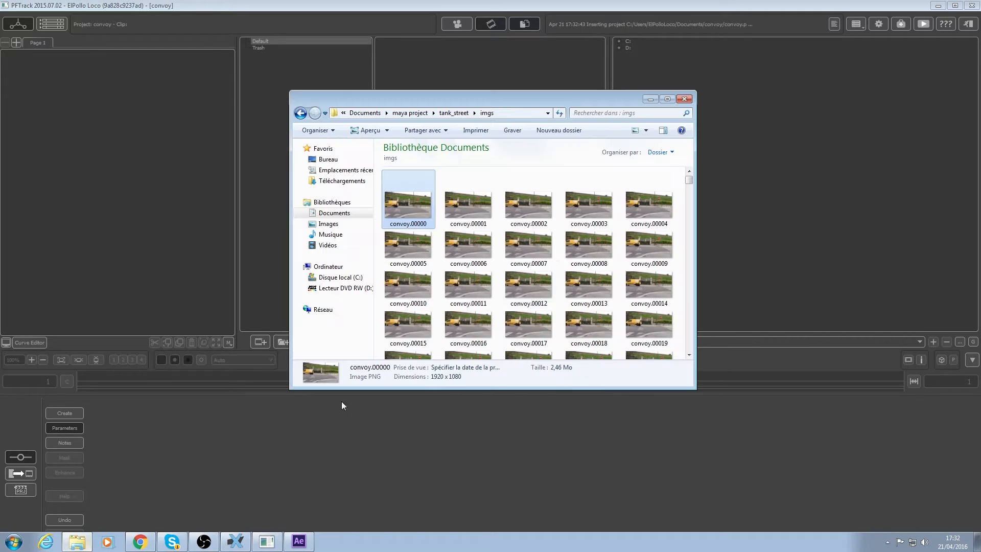
click(300, 113)
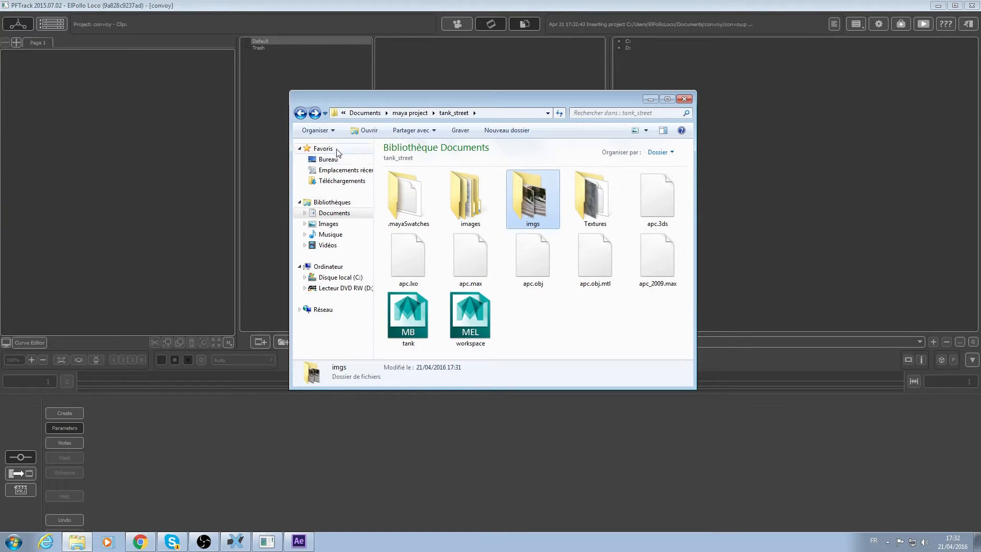
click(301, 113)
click(301, 113)
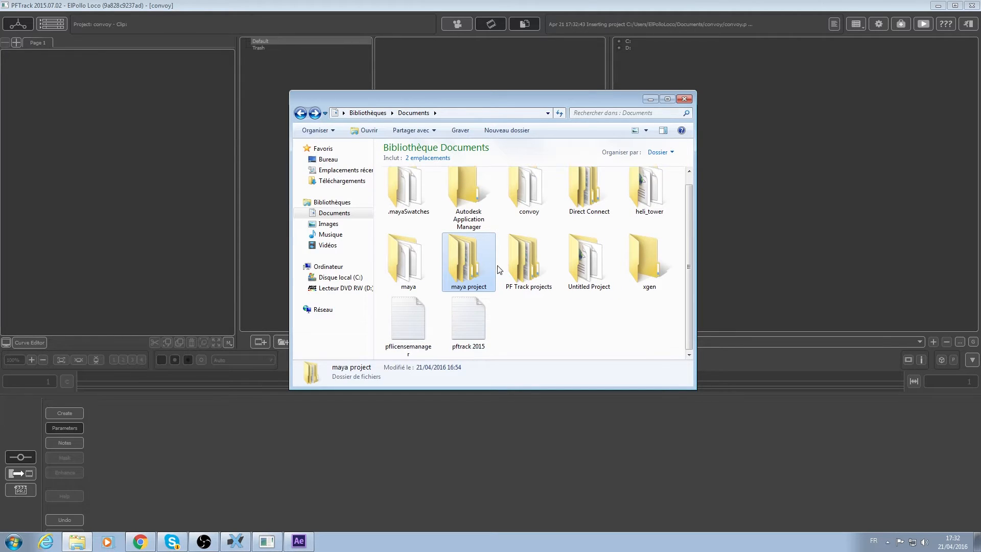
click(479, 190)
click(531, 210)
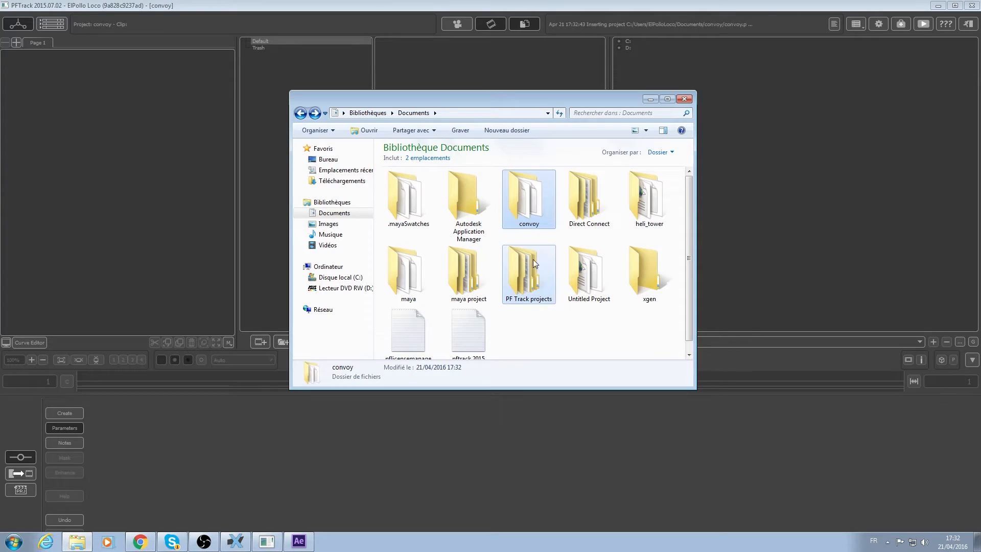
key(Delete)
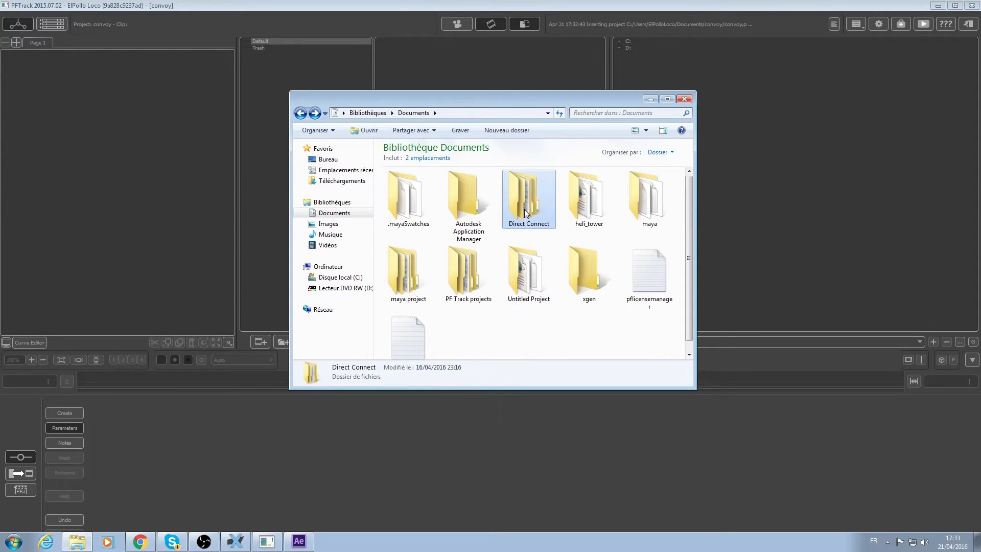
click(649, 100)
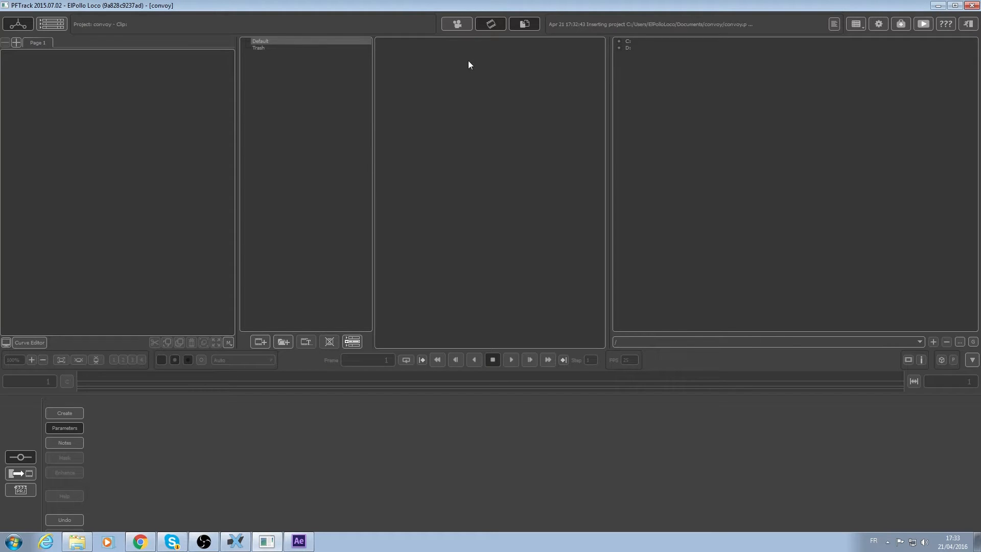
- Open the imgs folder in Windows Explorer through maya project and tank_street
click(84, 543)
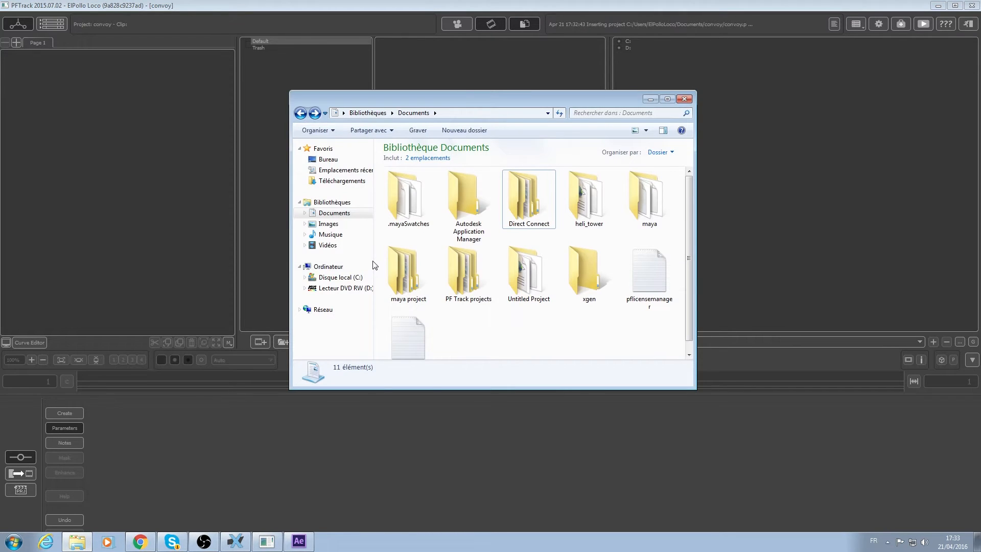
double_click(401, 271)
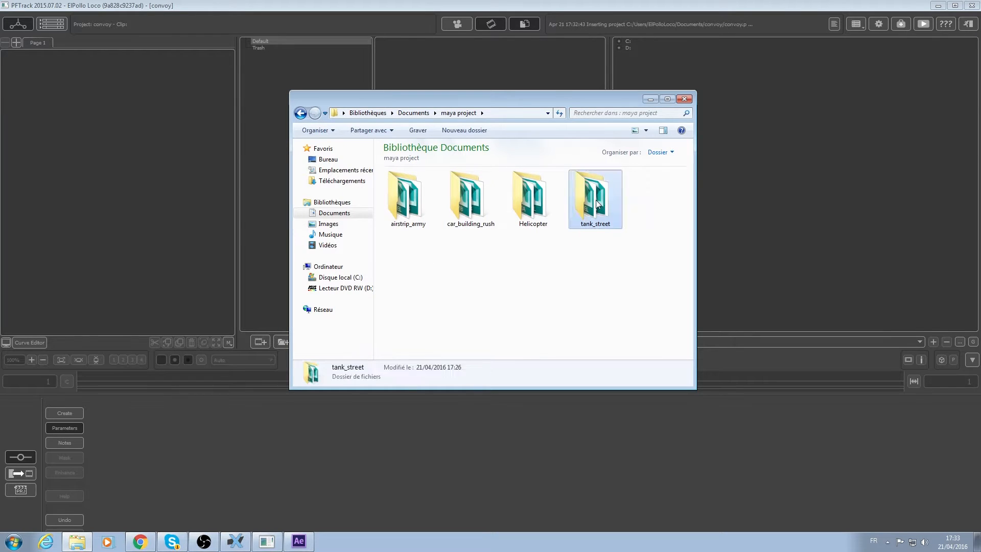
double_click(609, 193)
click(535, 205)
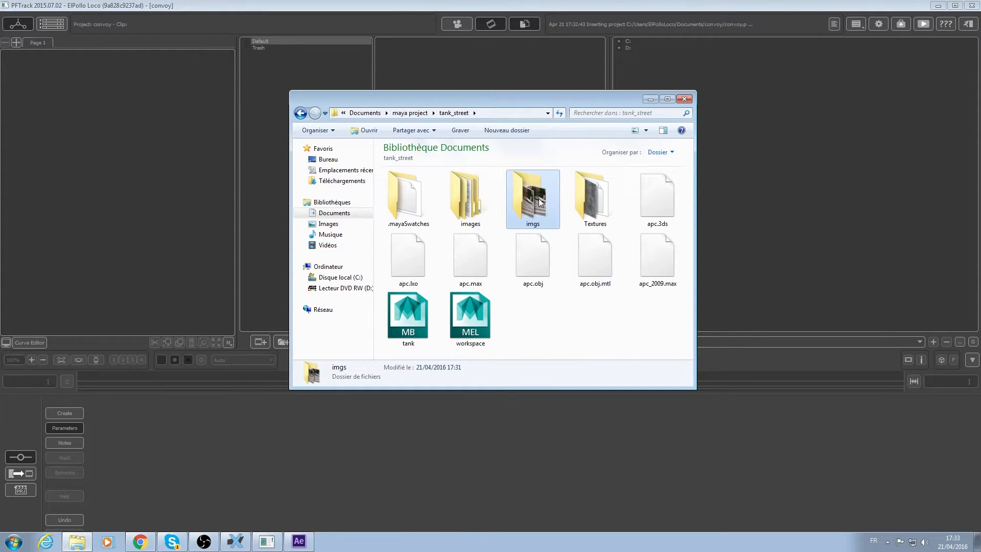
double_click(540, 202)
- Import the sequence starting with convoy.00000 into the PFTrack project's Default clip folder and dismiss the error dialog
click(406, 193)
drag(470, 102, 757, 166)
drag(704, 255, 461, 111)
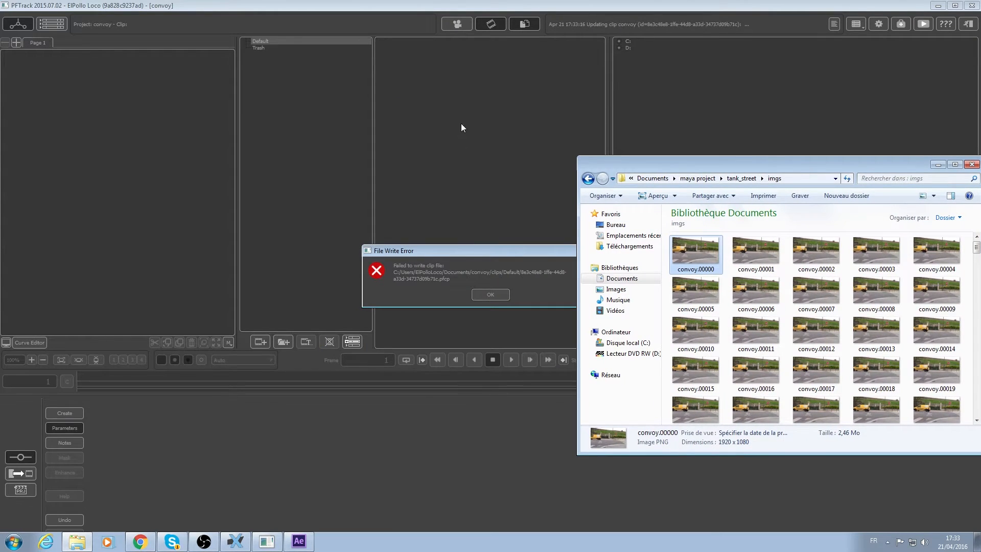
click(477, 242)
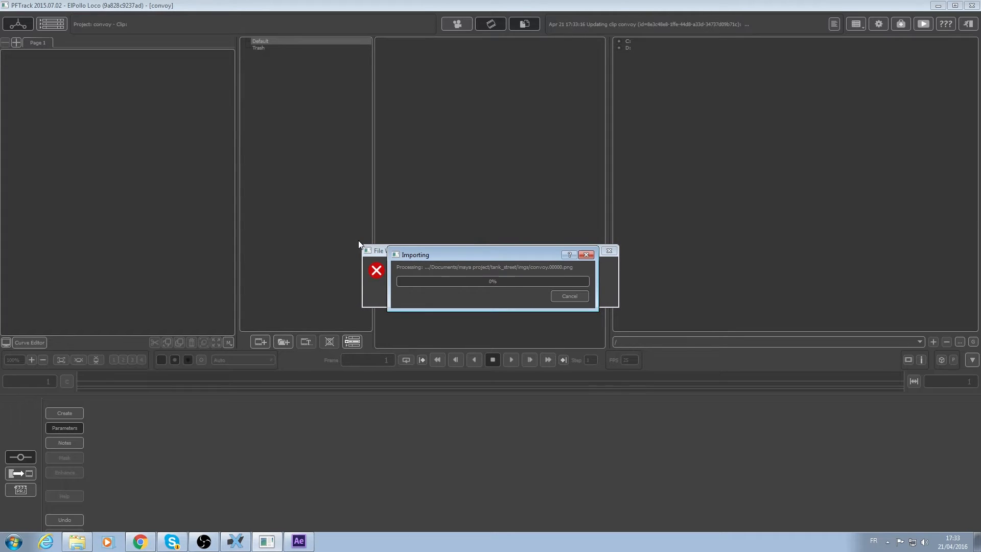
drag(540, 254, 494, 276)
click(519, 317)
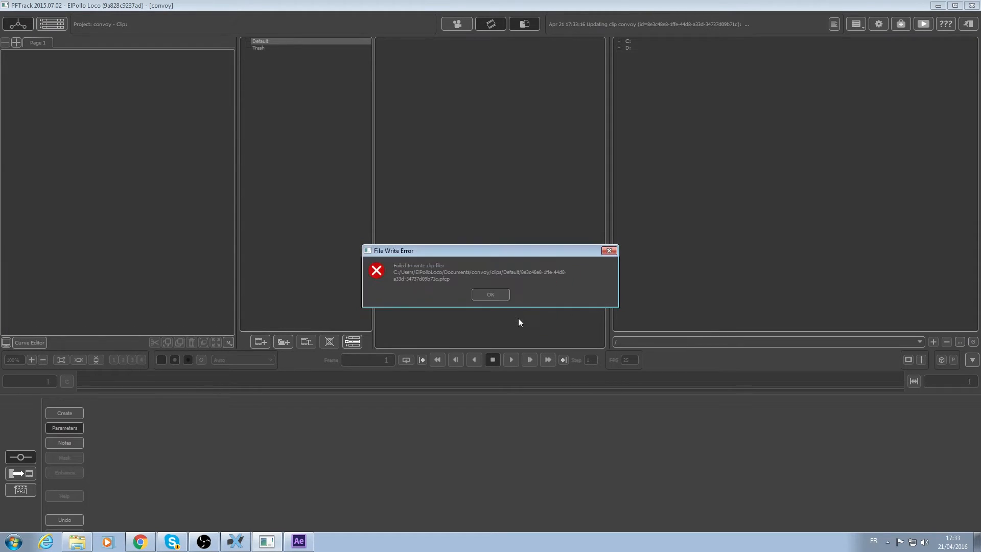
click(491, 295)
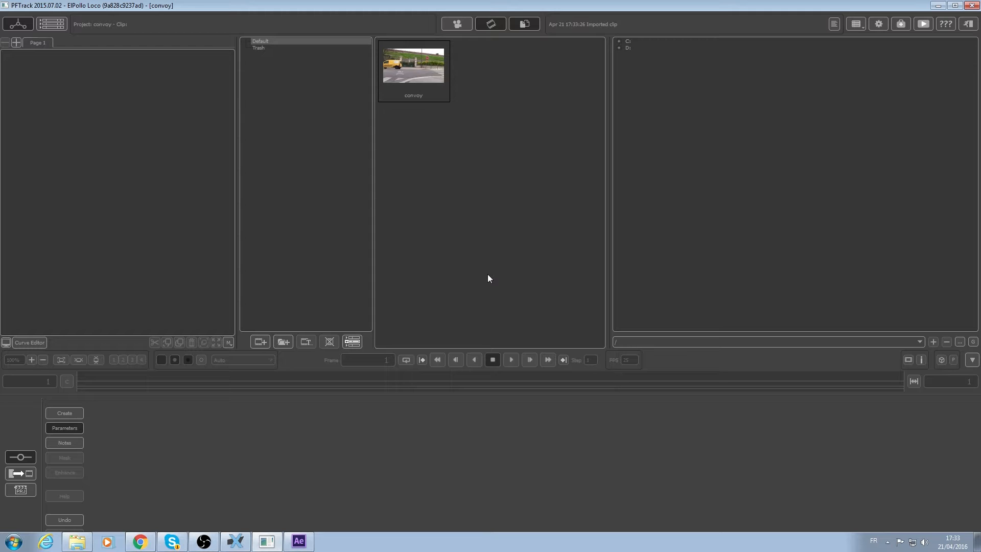
- Add the imported convoy clip to the node tree as an input node
click(407, 68)
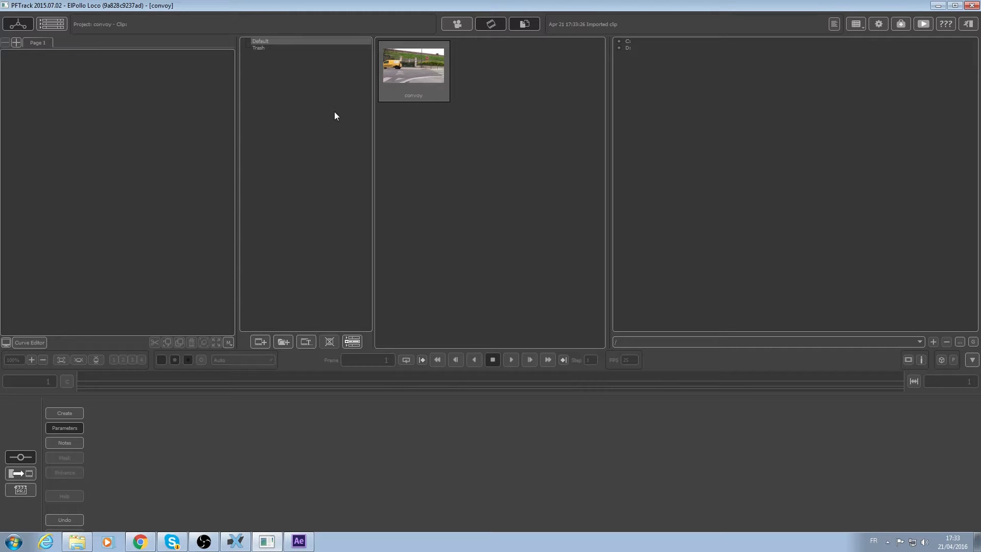
drag(415, 66, 82, 110)
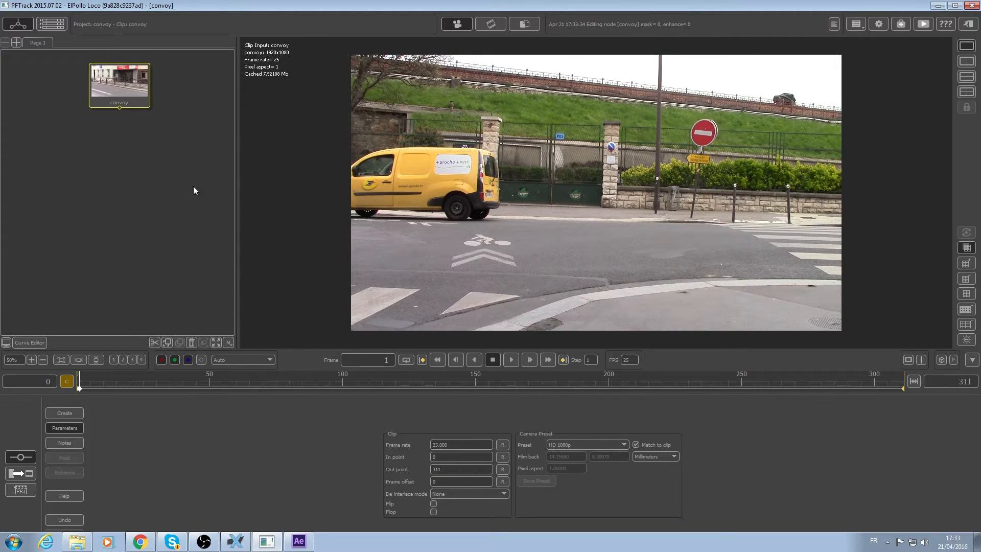
drag(128, 82, 128, 87)
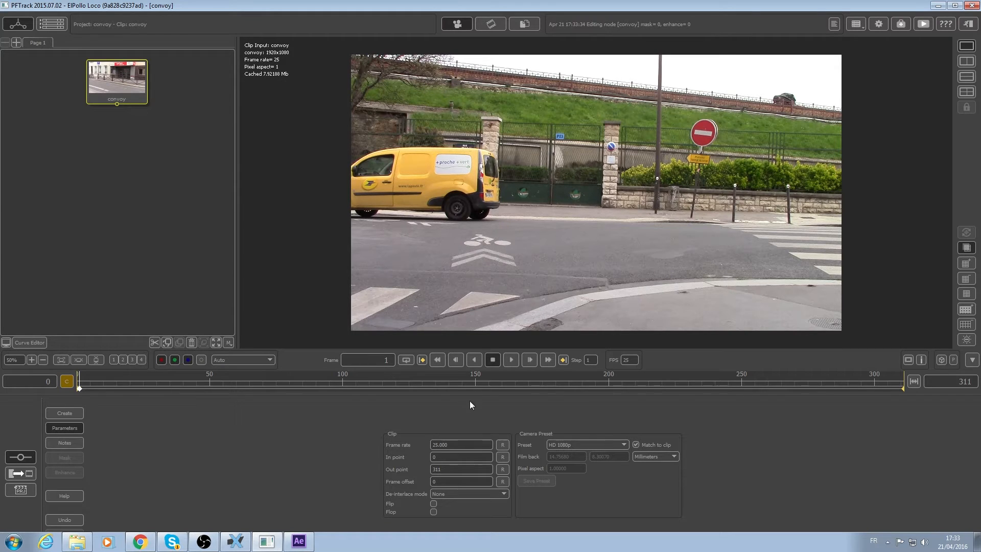
- Play through the convoy clip to review the footage, then return the playhead to frame 0
click(511, 360)
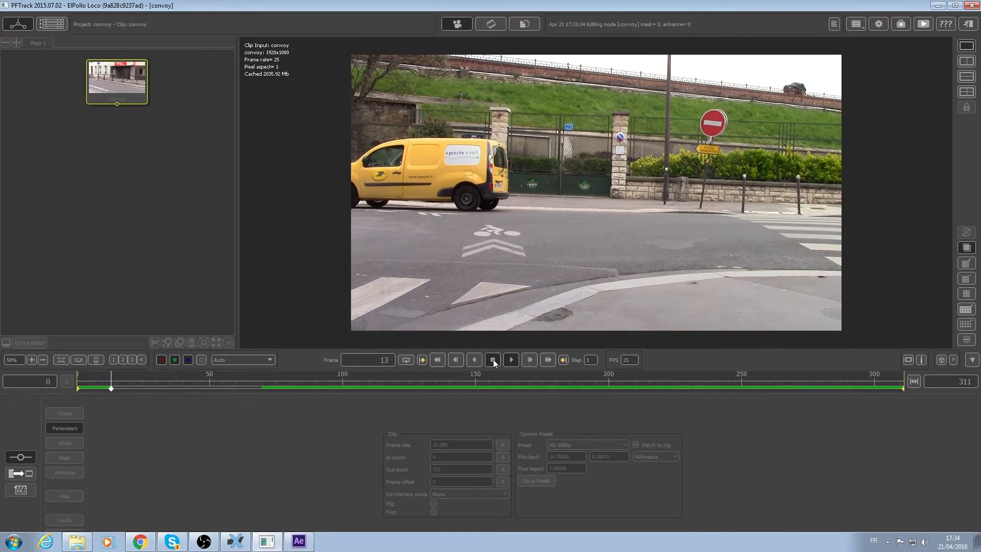
click(493, 360)
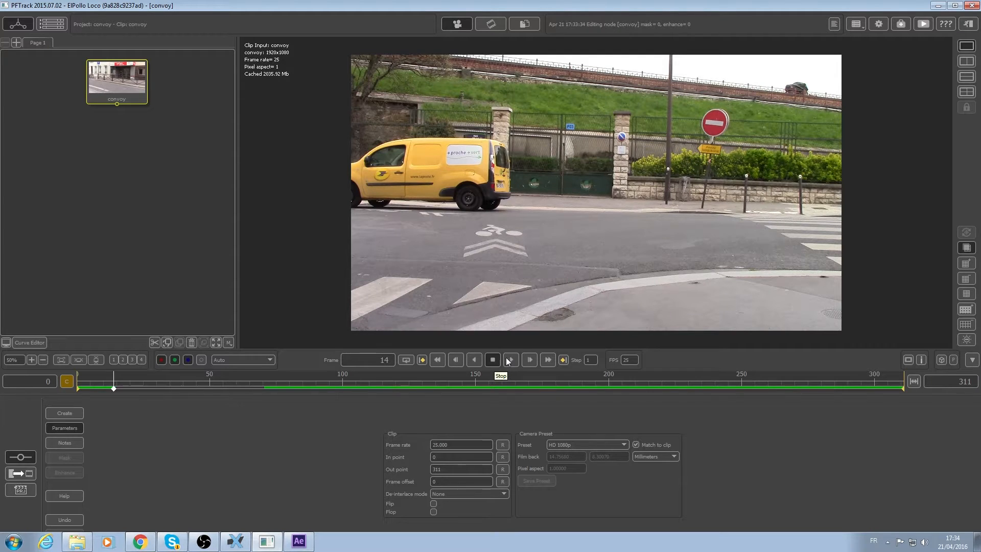
click(511, 360)
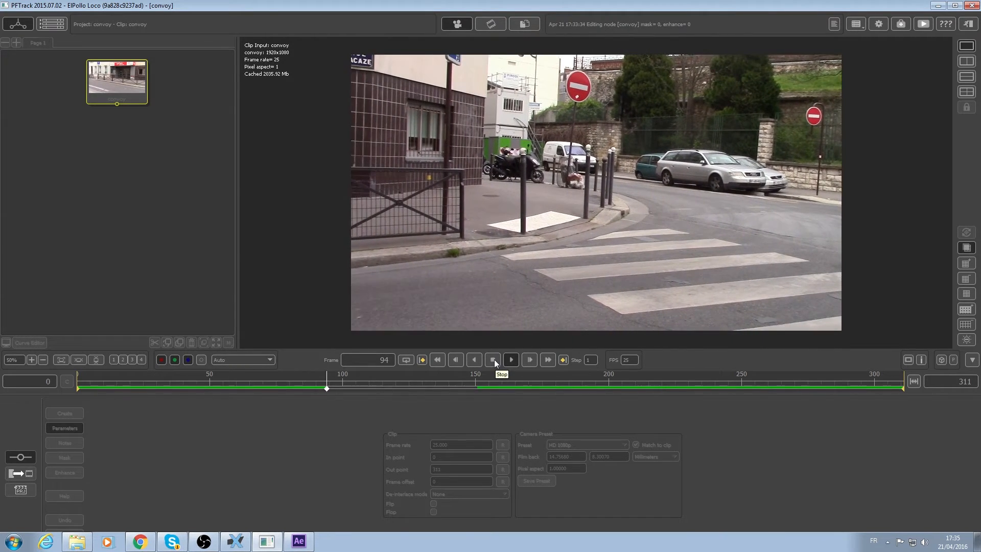
click(494, 359)
click(311, 378)
drag(311, 377, 36, 375)
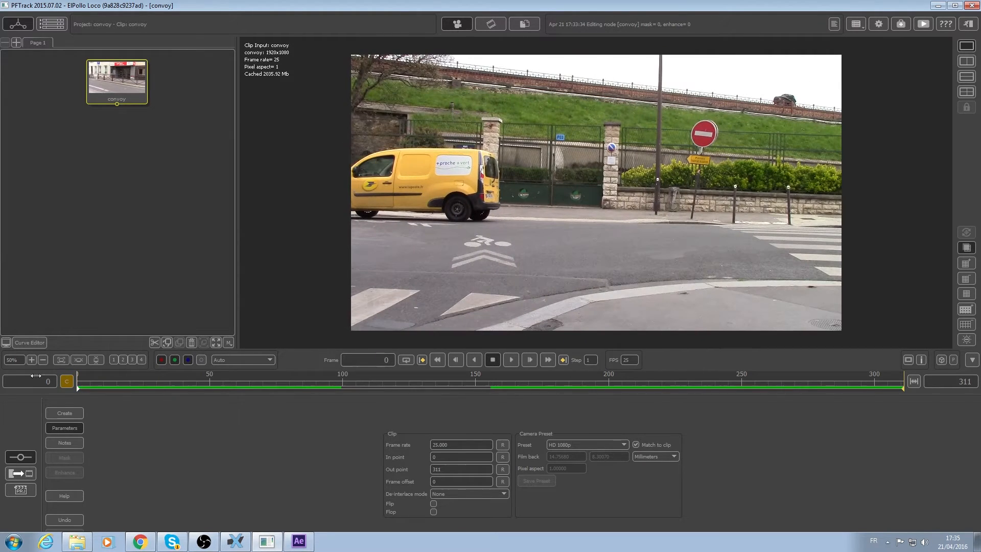
- Attach an Auto Track node to the convoy clip with candidate number 300, target number 250 and search mode Better Accuracy
right_click(128, 80)
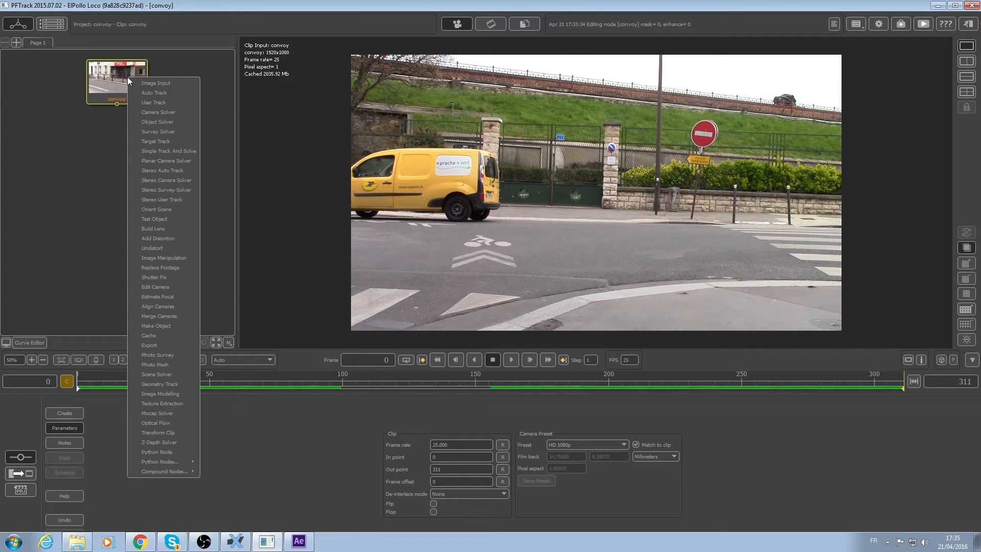
click(163, 93)
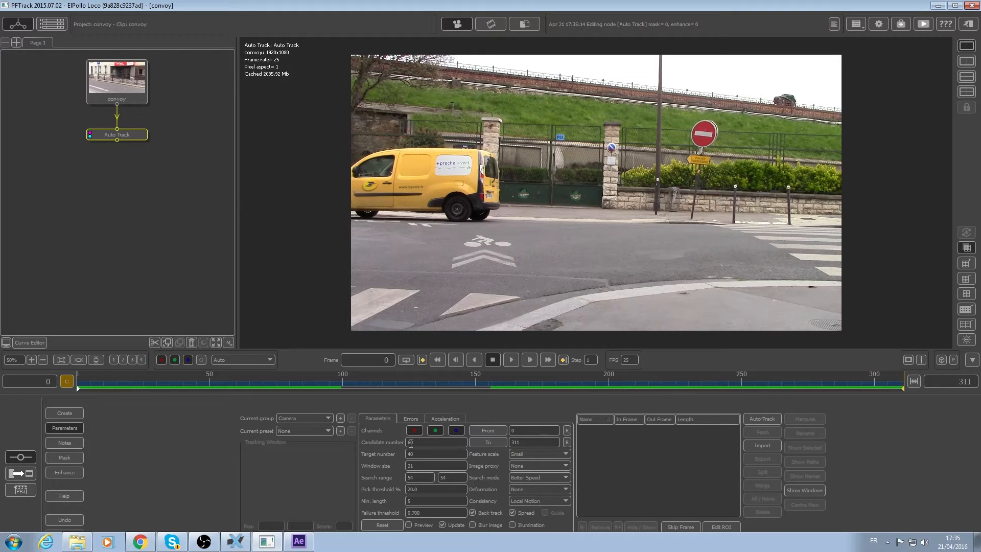
text(300)
double_click(413, 454)
text(25)
double_click(415, 456)
click(543, 478)
mouse_move(551, 10)
mouse_down()
mouse_move(538, 166)
mouse_move(537, 1)
mouse_up()
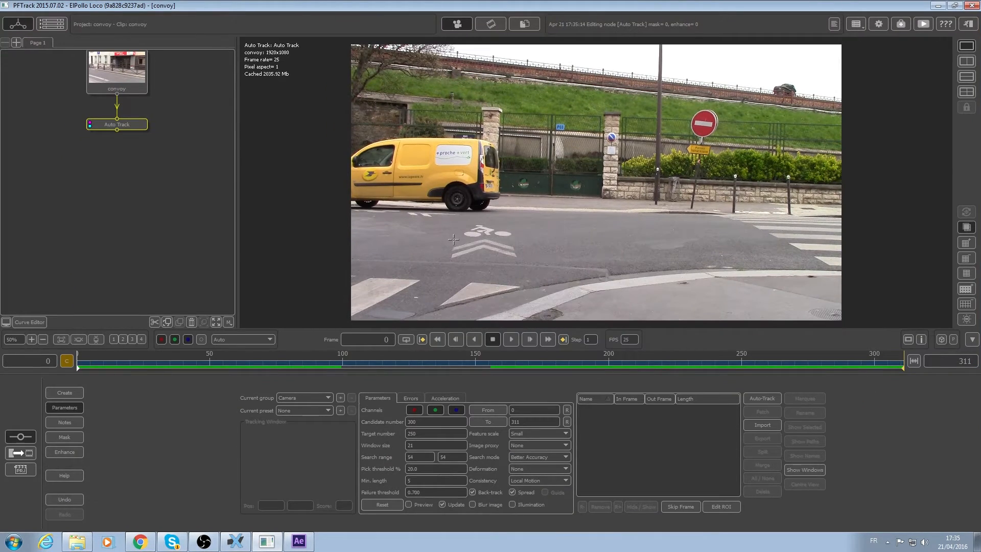
- Run the auto-tracking on the convoy clip and scrub back to around frame 51 to check the tracker paths
click(409, 397)
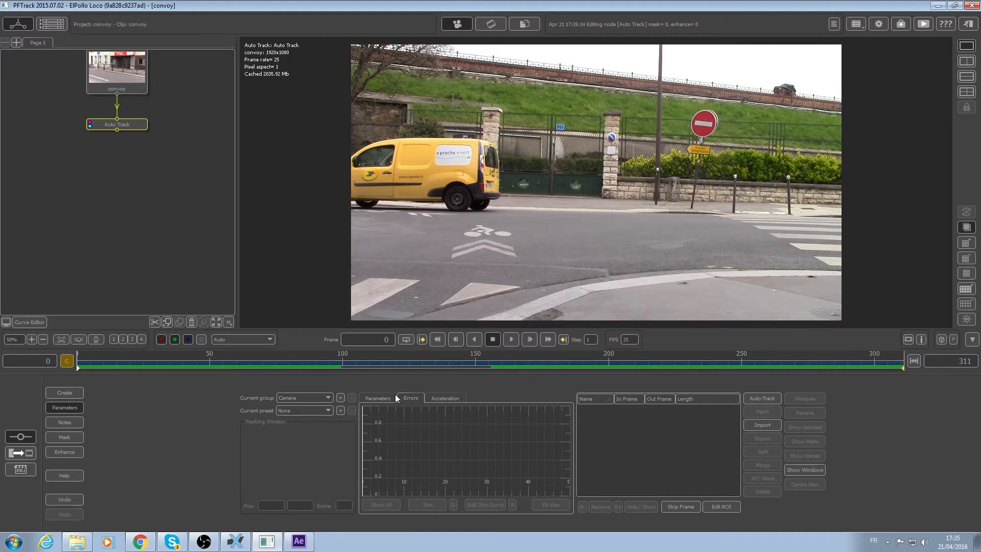
click(381, 393)
click(404, 397)
click(378, 398)
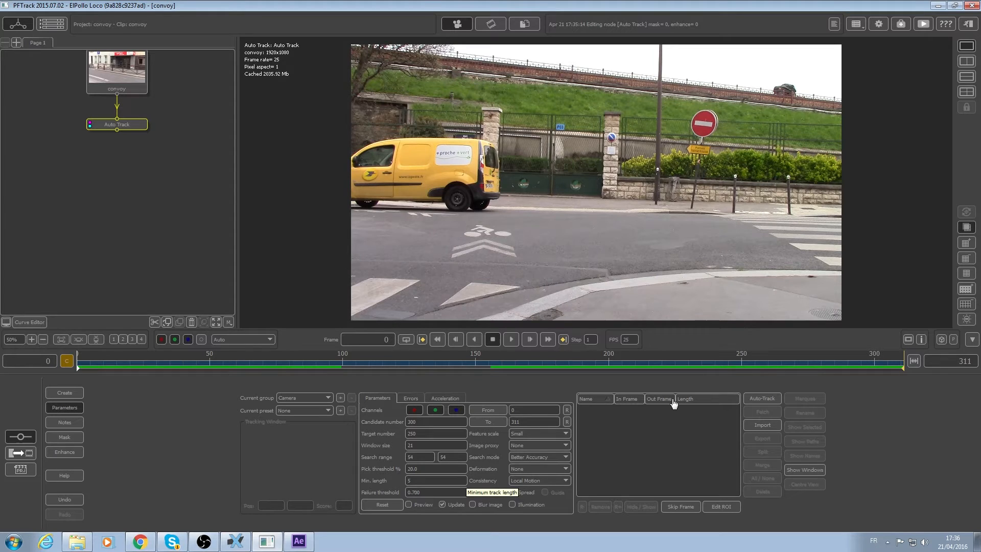
click(762, 398)
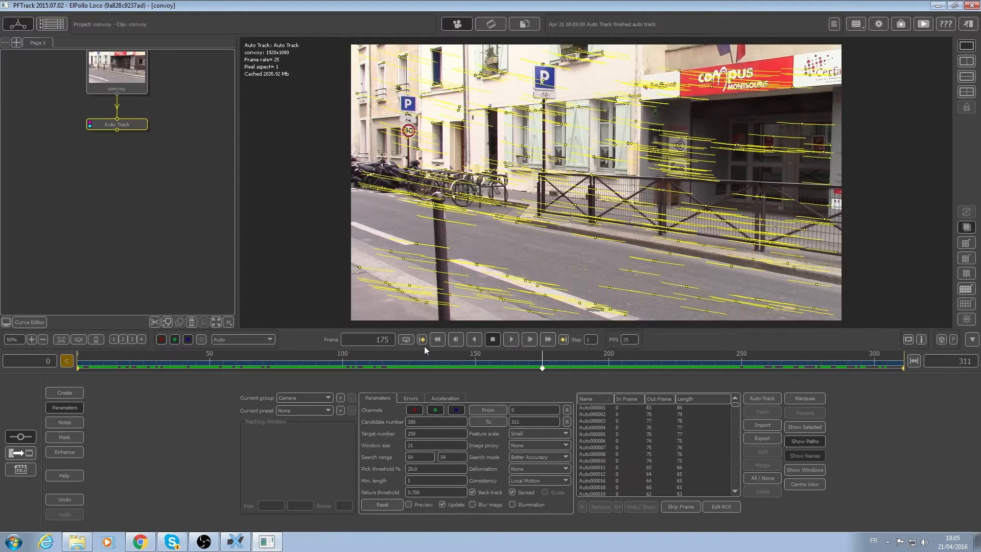
drag(404, 345, 212, 368)
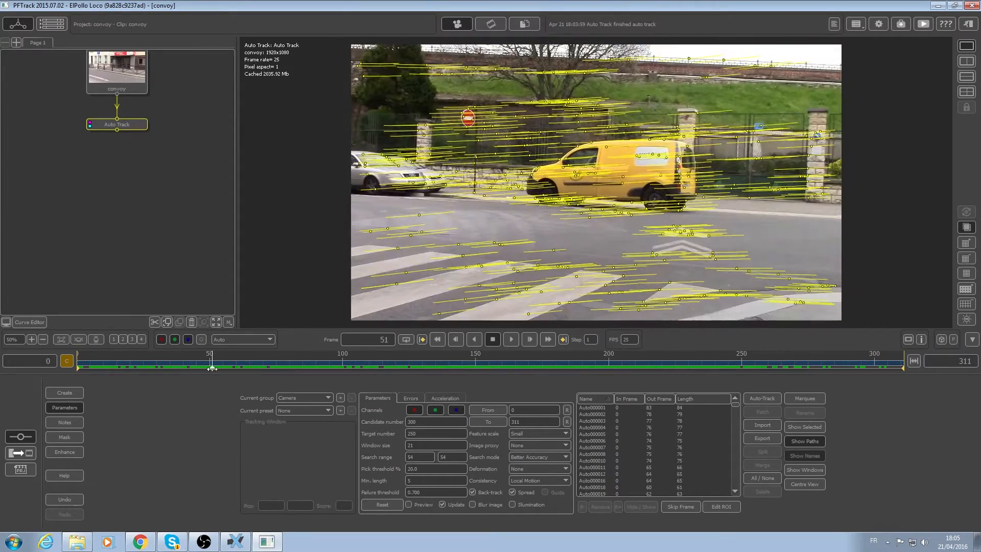
- Attach a Camera Solver node to the Auto Track node, solve all, and scrub back to frame 26 to check the solve
right_click(119, 122)
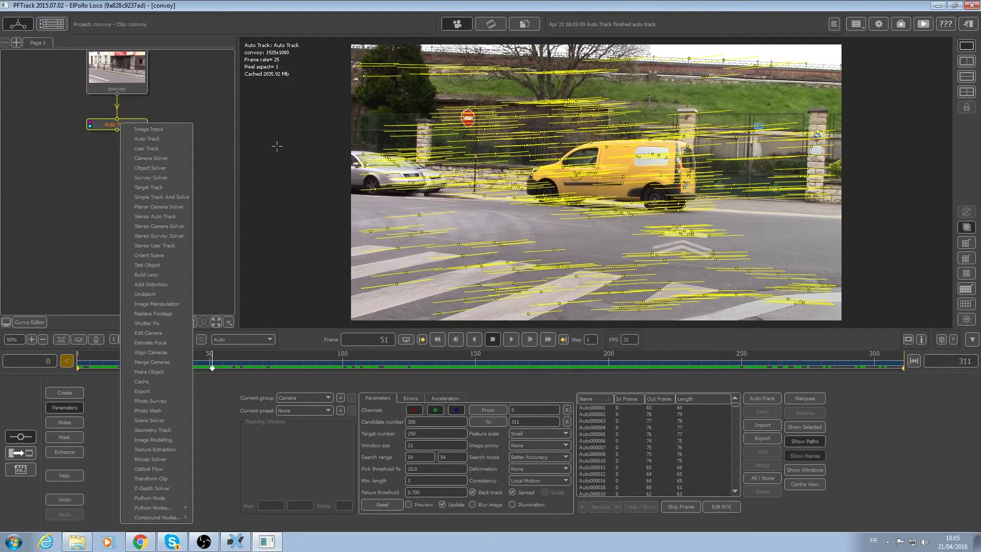
click(153, 159)
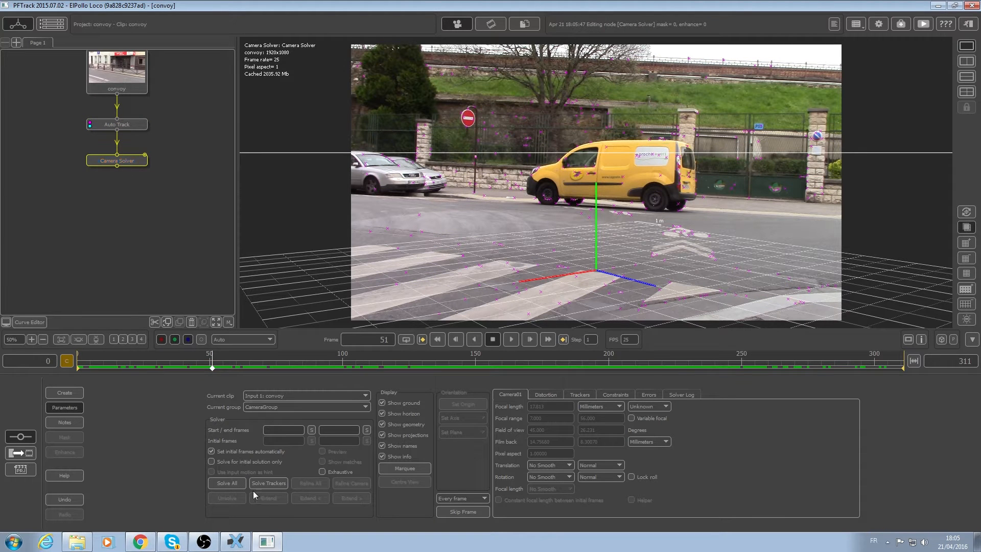
click(228, 483)
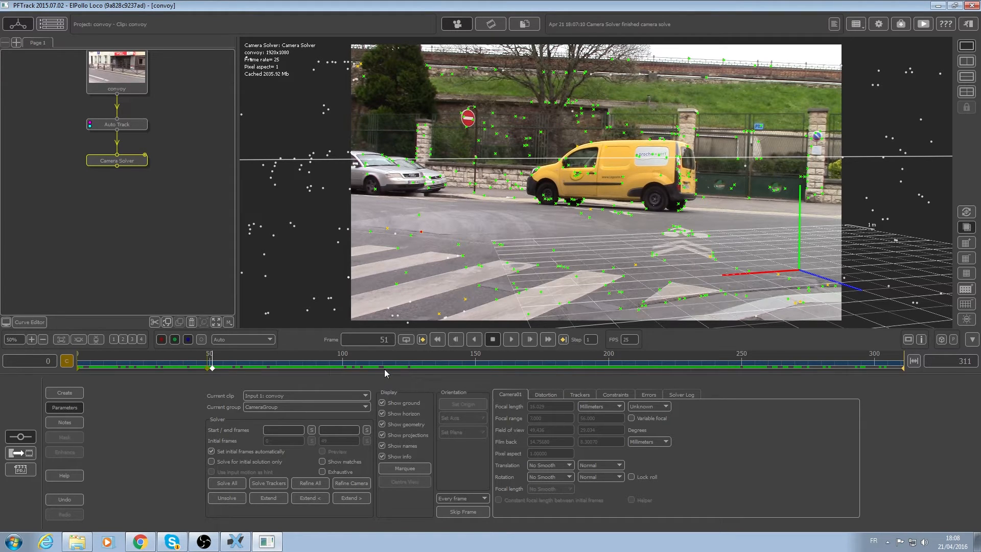
click(210, 355)
drag(210, 356, 145, 352)
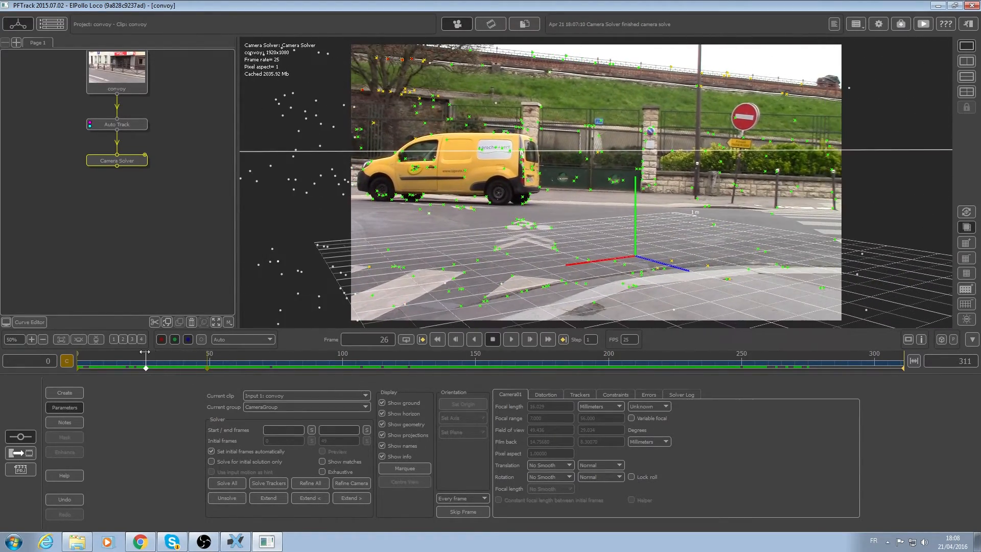
- Attach an Orient Scene node to the Camera Solver and set its edit mode to Translate
right_click(115, 161)
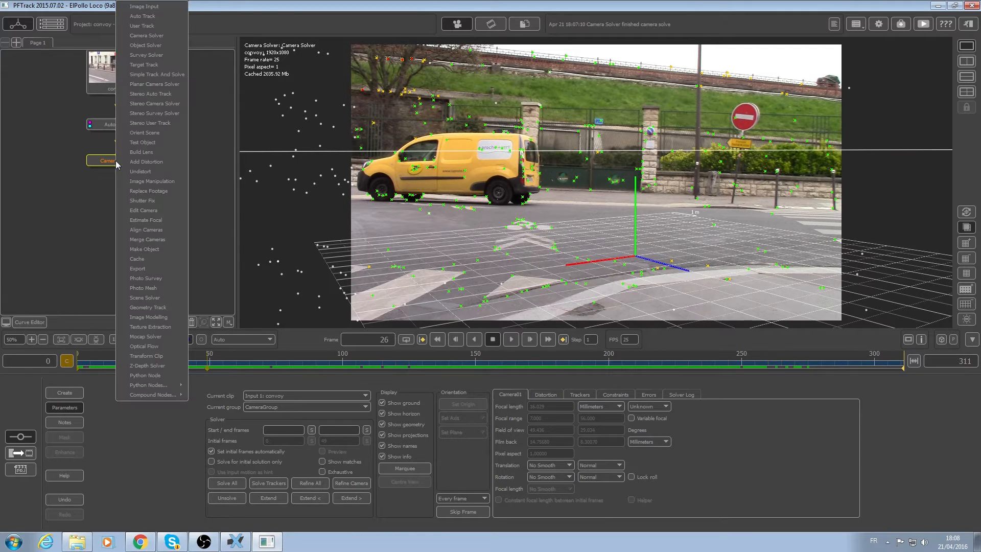
click(152, 134)
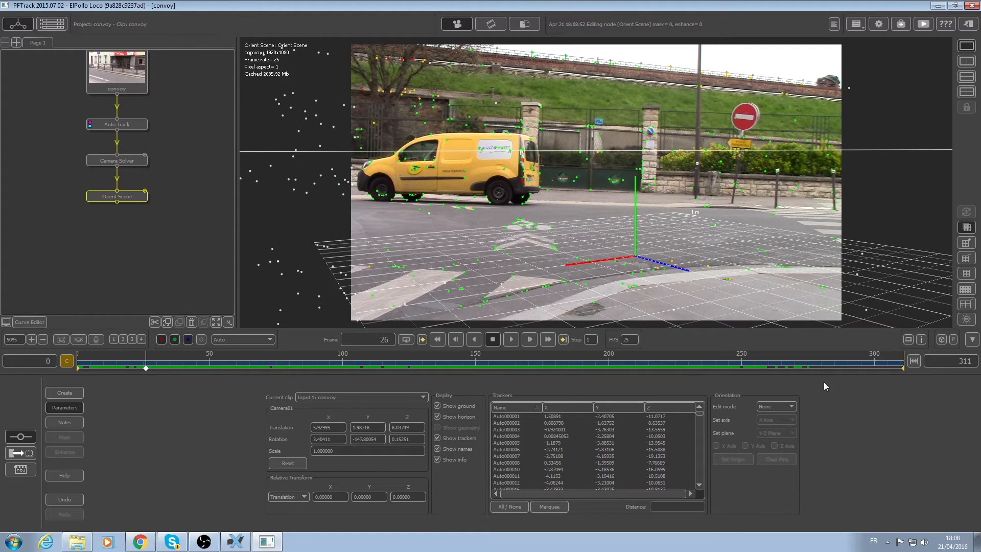
drag(434, 360, 222, 355)
click(775, 406)
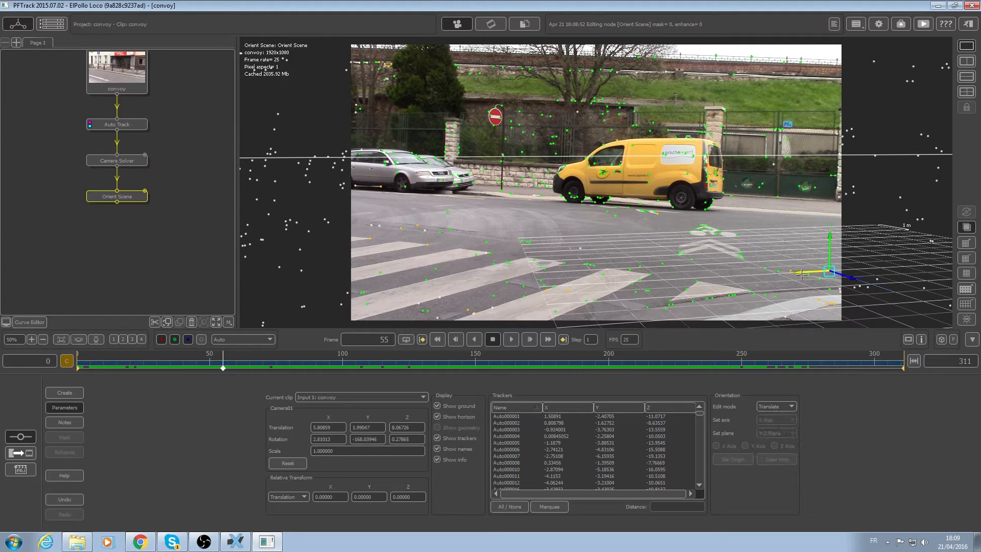
- Move the scene origin onto the road in front of the corner building's railing, checking its position at frame 112
drag(513, 304, 446, 308)
drag(615, 364, 310, 361)
drag(710, 282, 466, 269)
click(502, 356)
drag(512, 353, 374, 353)
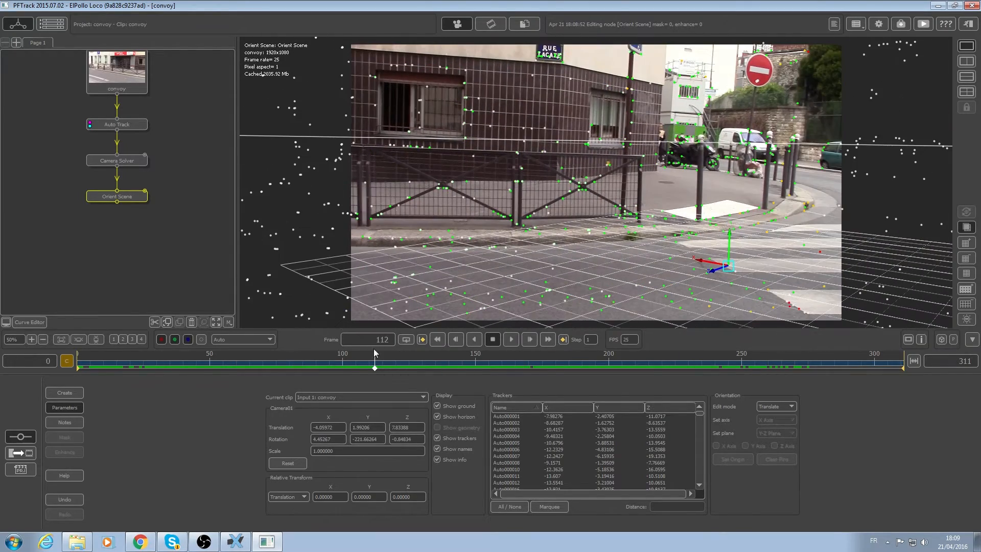
drag(711, 274, 582, 277)
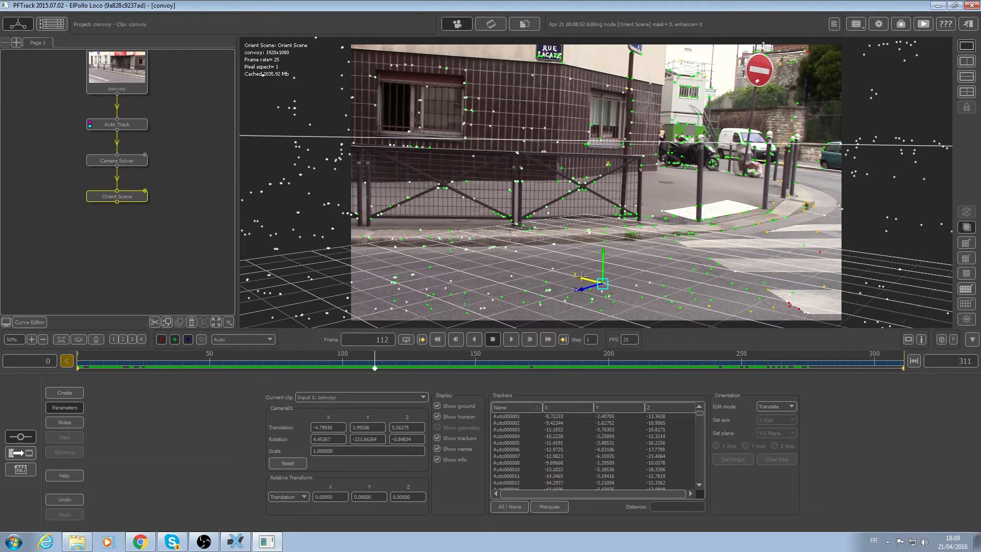
- Rotate the scene about its vertical axis to align the ground grid with the kerb, and check it at frame 122
click(773, 406)
click(776, 429)
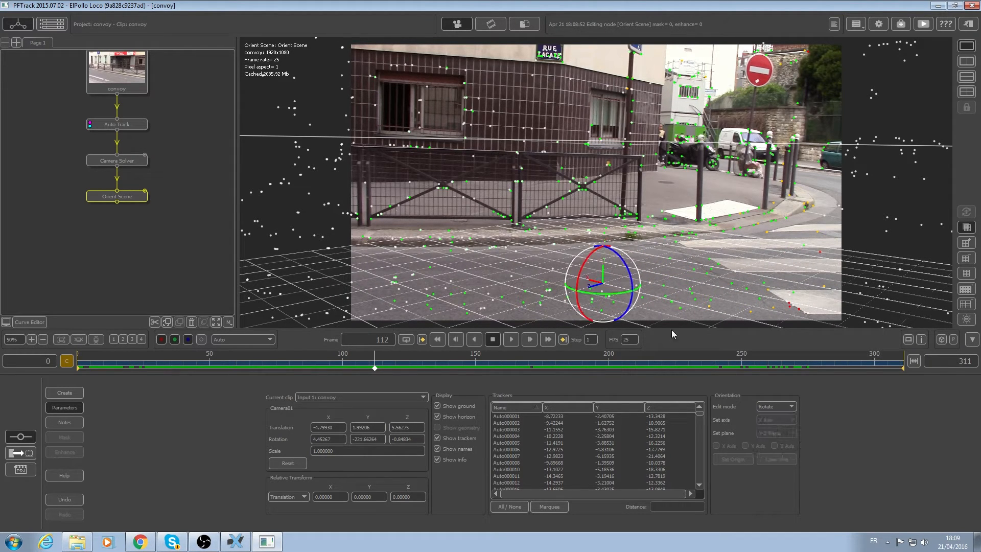
mouse_move(638, 288)
mouse_down()
mouse_move(630, 301)
mouse_move(641, 302)
mouse_up()
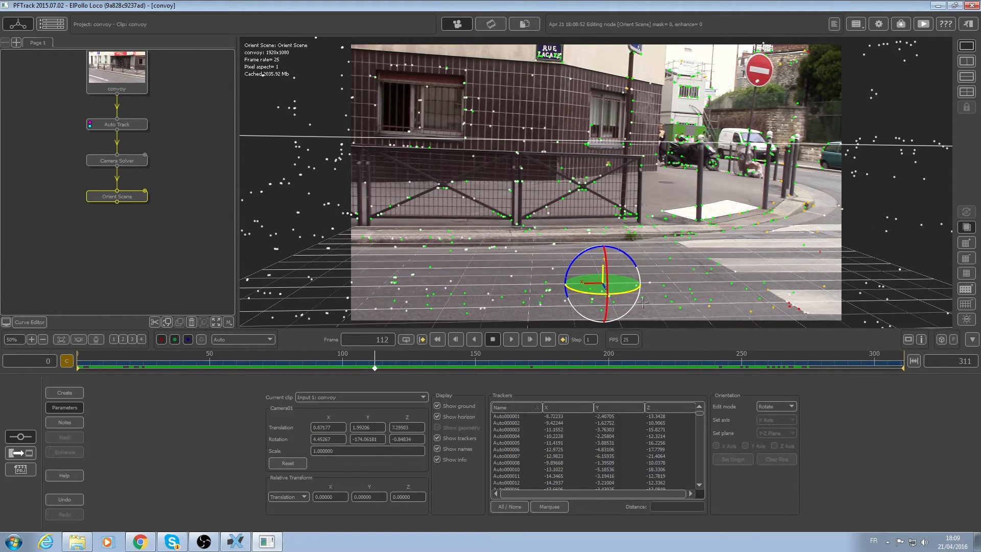
click(554, 353)
mouse_move(553, 350)
mouse_down()
mouse_move(718, 345)
mouse_move(403, 325)
mouse_up()
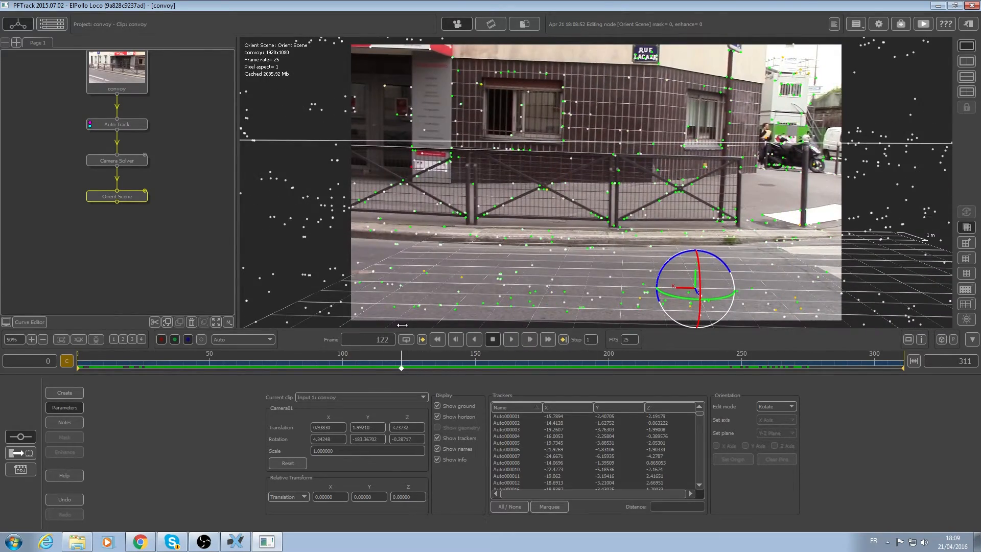
- Try scene scales of 2 and 0.5 to compare the size of the ground grid
double_click(326, 451)
text(2)
key(Return)
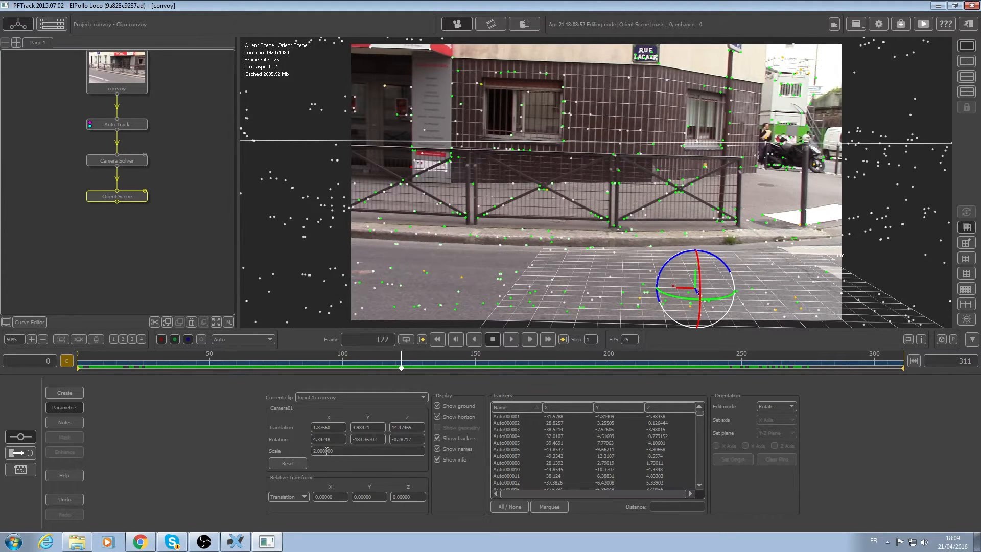
double_click(326, 451)
text(0.5)
key(Return)
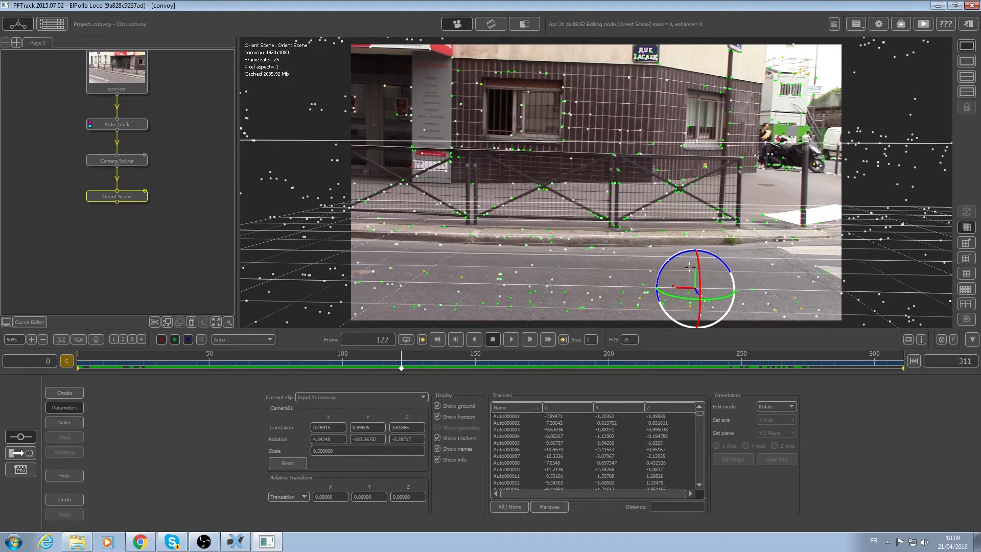
scroll(582, 244, down, 3)
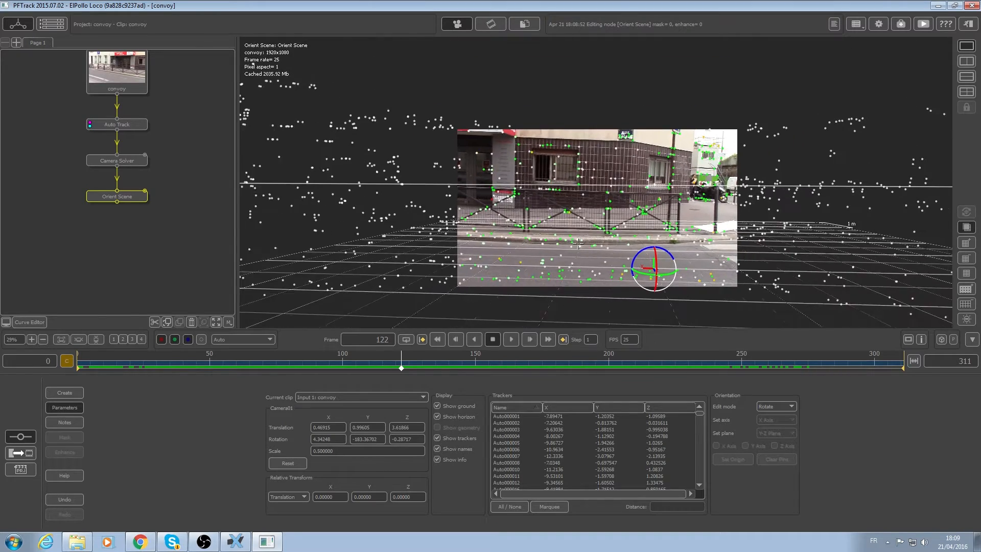
scroll(582, 244, up, 3)
- Set the scene scale to 1 and fine-tune the rotation about the vertical axis against the kerb
drag(674, 295, 584, 316)
double_click(324, 450)
text(1)
key(Return)
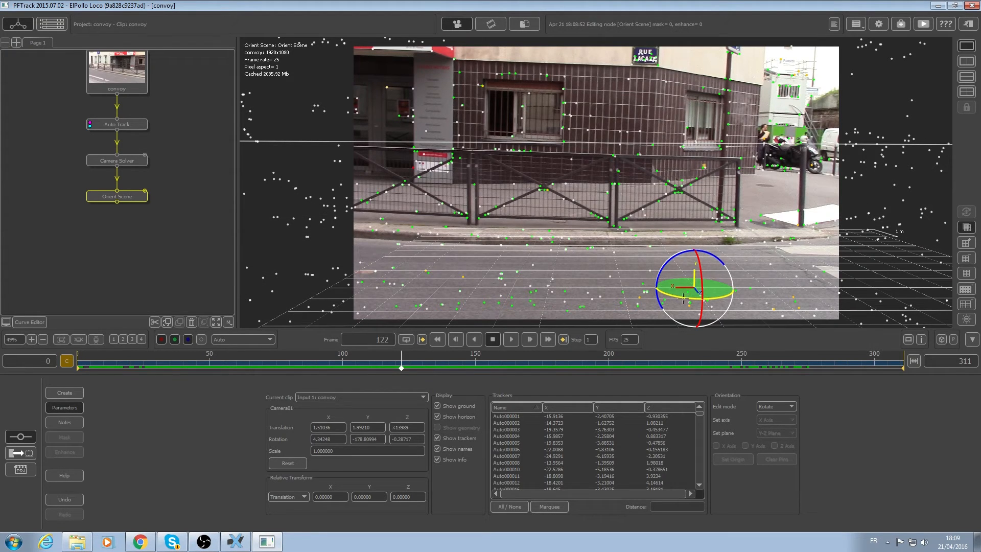
drag(683, 298, 681, 300)
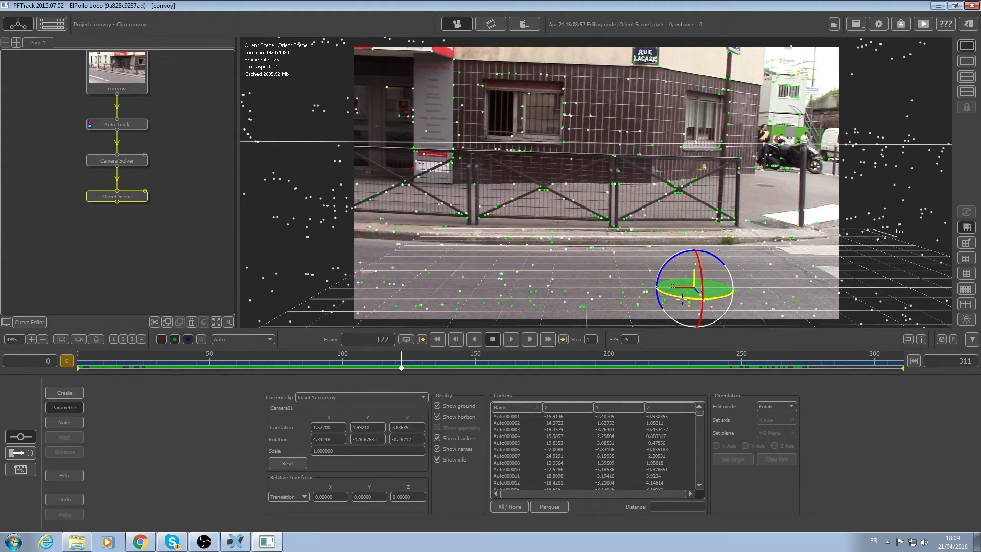
- Translate the scene origin sideways along the road and adjust its height and depth at frame 127
click(769, 409)
click(773, 425)
drag(660, 287, 494, 287)
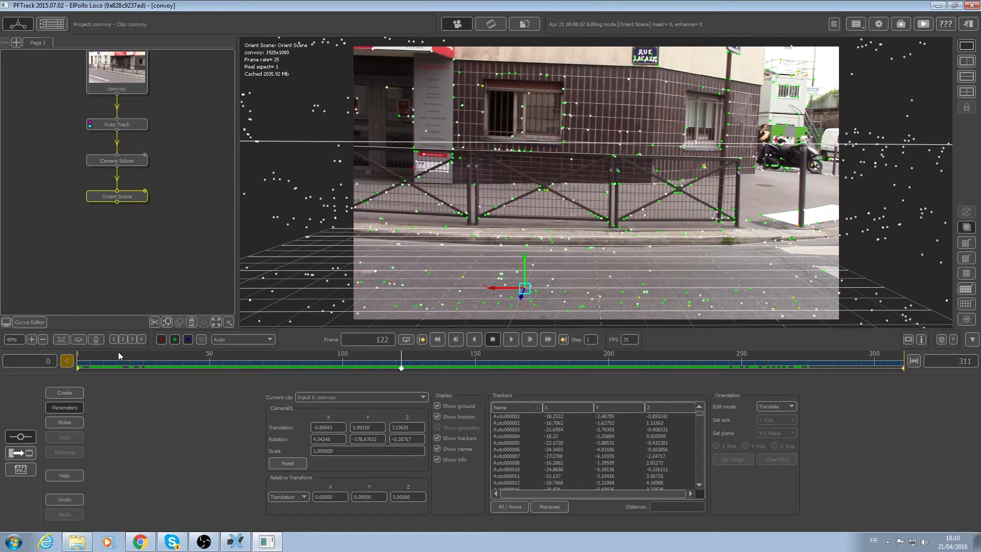
drag(111, 354, 414, 339)
drag(563, 297, 587, 262)
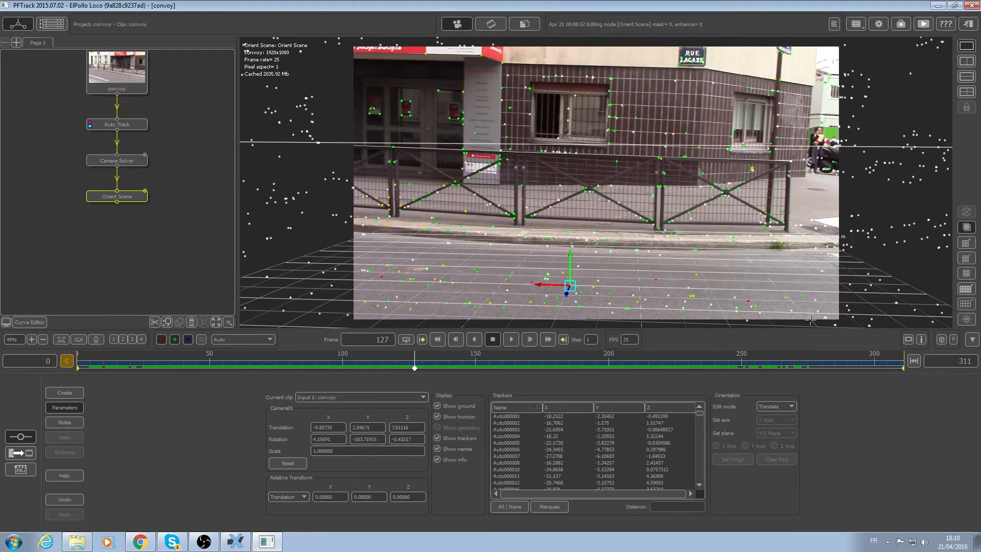
- Fine-tune the scene's tilt about the Z axis to keep the horizon level, and set the edit mode to None
click(770, 407)
click(772, 429)
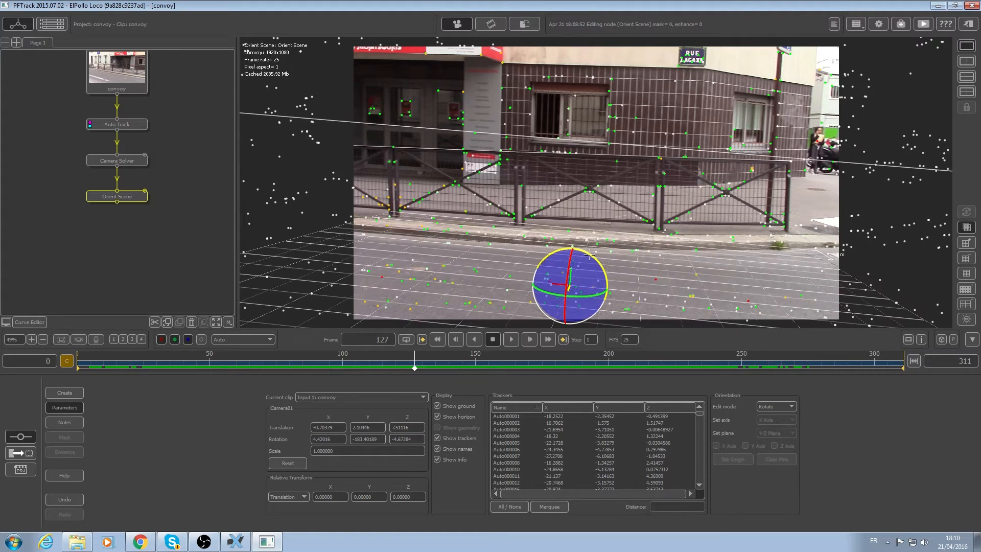
drag(587, 254, 588, 257)
mouse_move(414, 360)
mouse_down()
mouse_move(223, 361)
mouse_move(813, 360)
mouse_move(368, 357)
mouse_move(430, 355)
mouse_move(401, 358)
mouse_move(411, 359)
mouse_up()
click(775, 407)
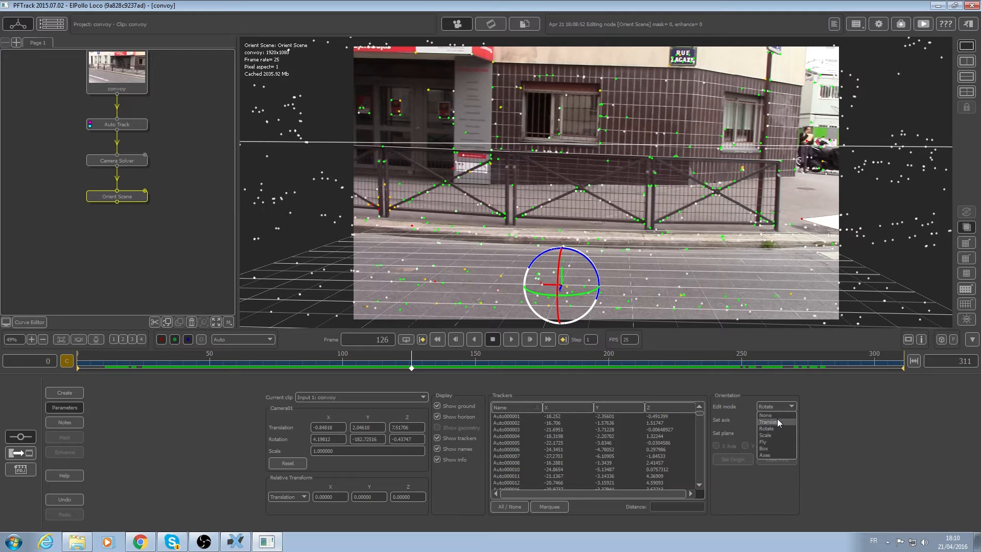
click(770, 415)
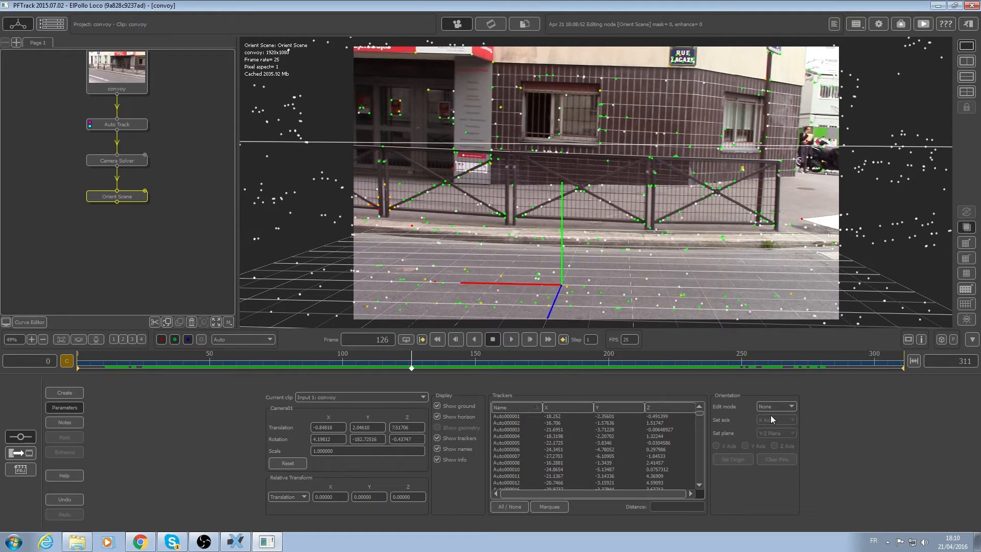
- Try a tracker on the road beside the current origin as the scene origin, and undo it
mouse_move(411, 362)
mouse_down()
mouse_move(526, 362)
mouse_move(327, 362)
mouse_move(476, 362)
mouse_move(407, 358)
mouse_up()
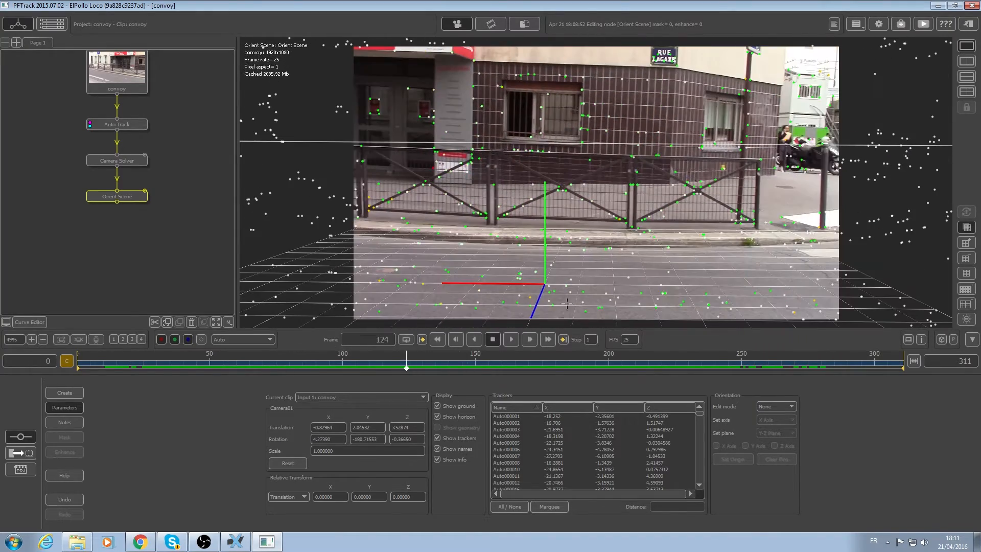
click(556, 291)
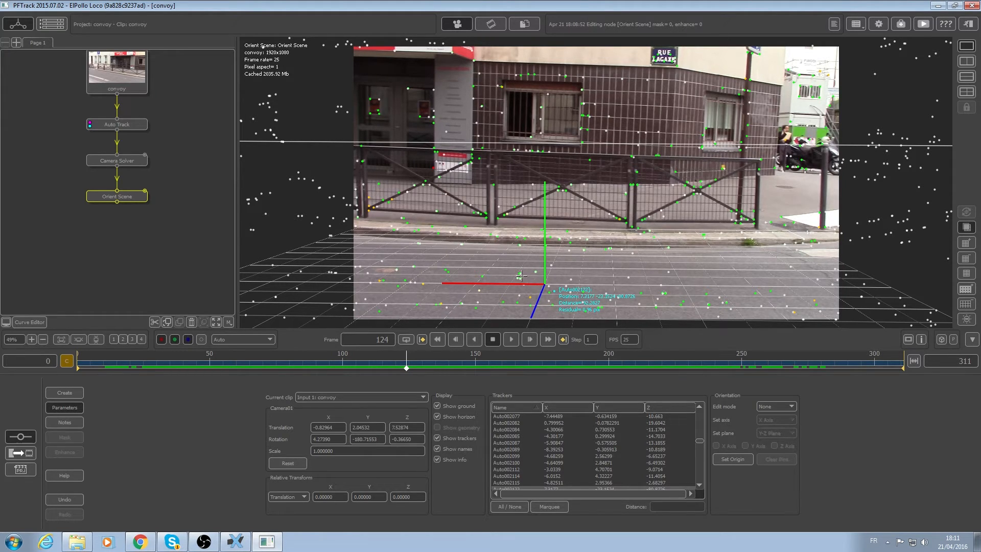
click(545, 290)
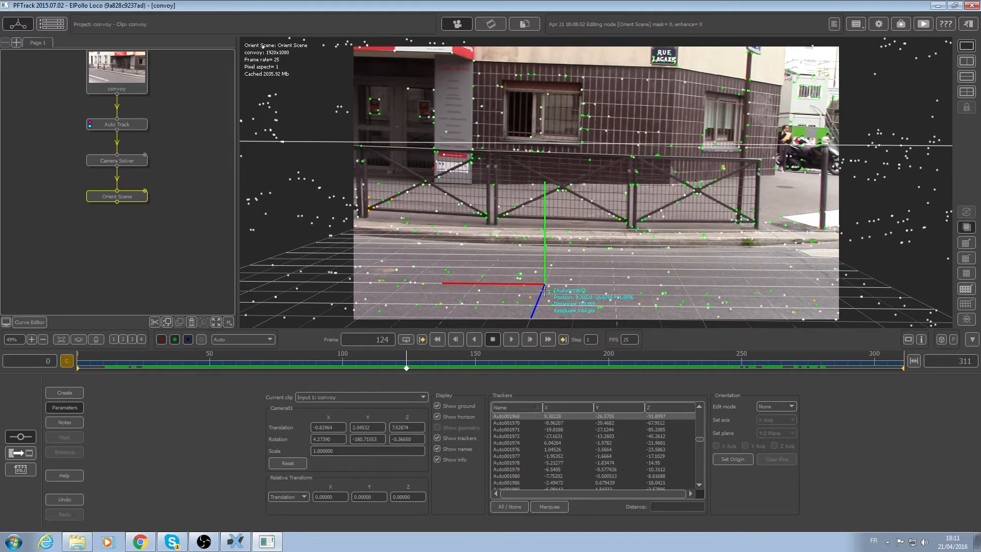
click(733, 459)
drag(608, 362, 411, 346)
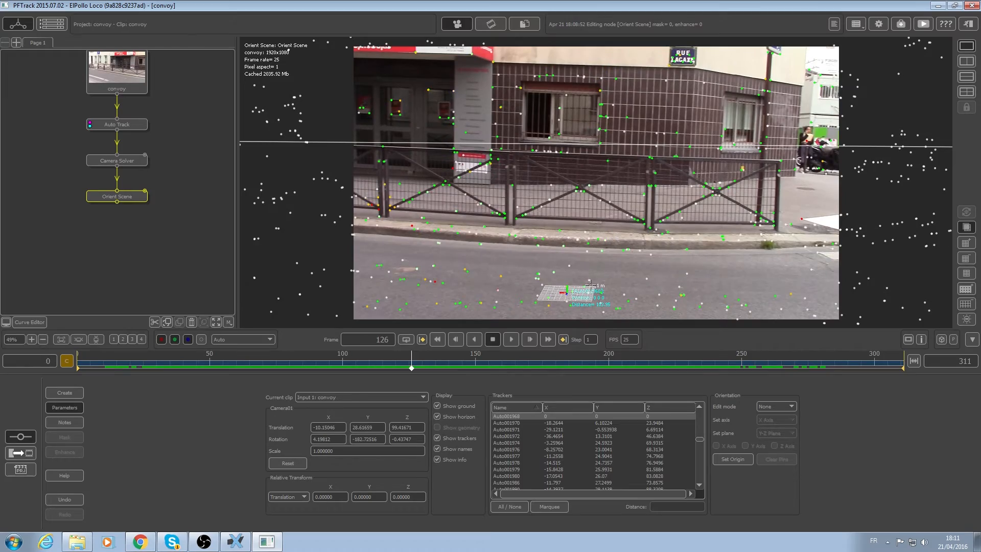
key(ctrl+z)
- Try a road-marking tracker at frame 140 as the scene origin, and undo it
drag(607, 366, 448, 356)
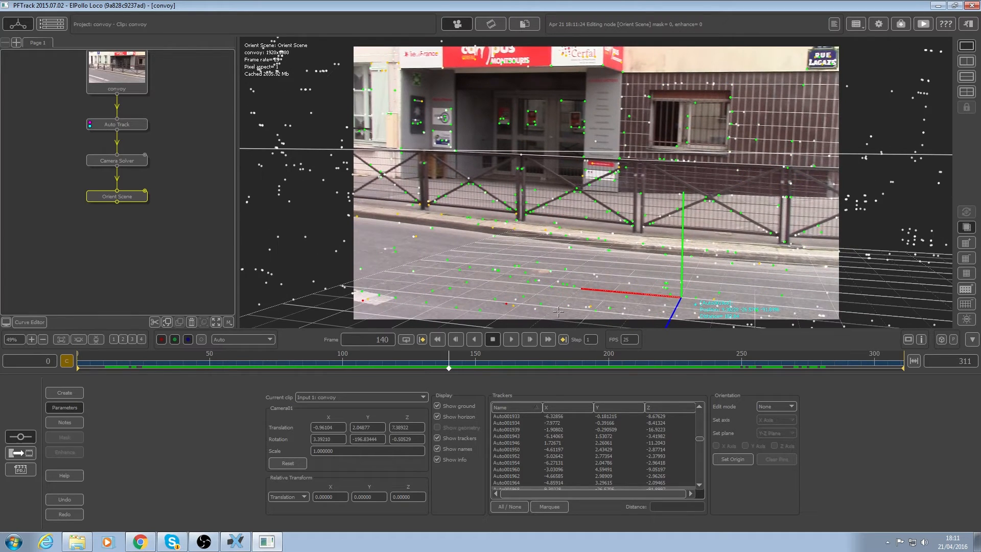
click(510, 276)
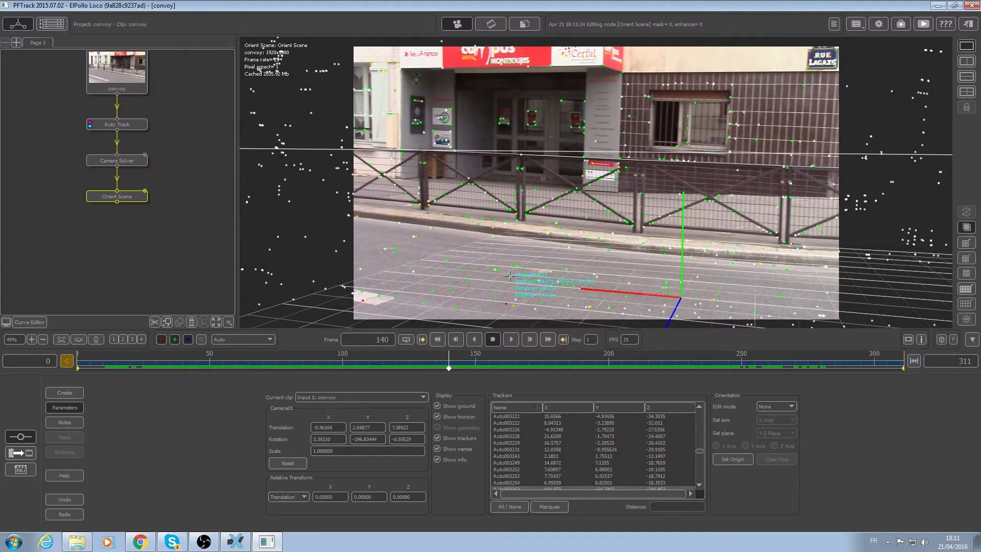
click(733, 459)
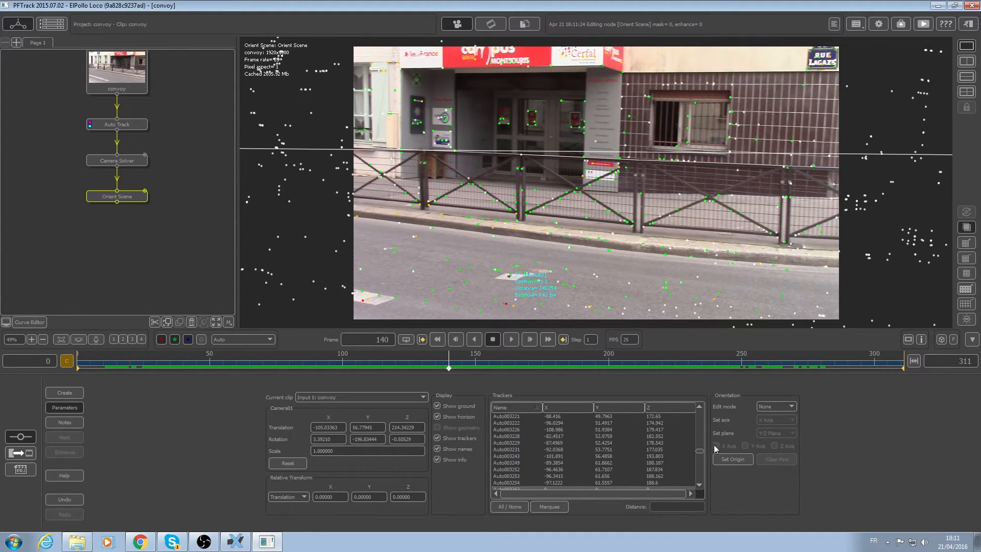
drag(492, 366, 465, 352)
key(ctrl+z)
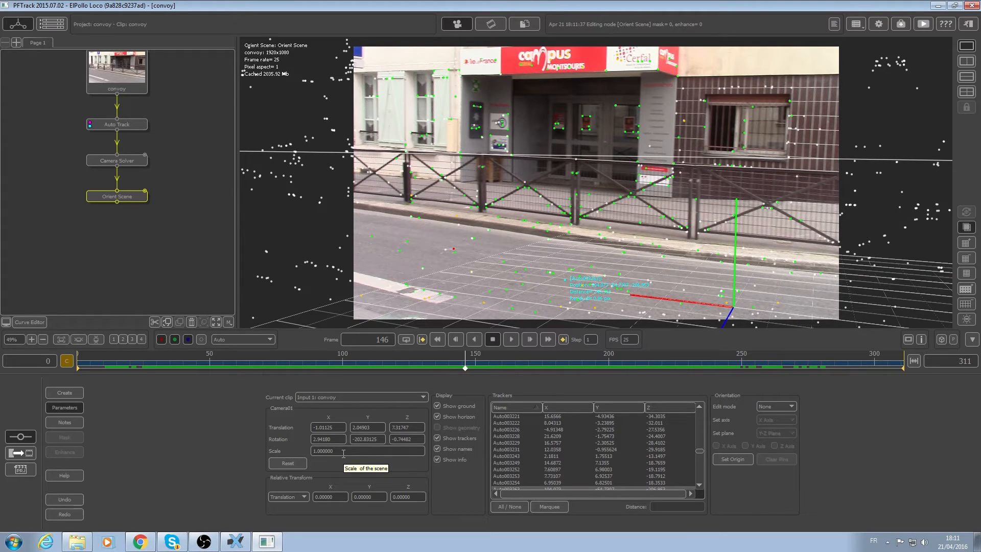
- Scrub through the footage to check the grid alignment and set the scene scale to 0.1
drag(249, 359, 489, 341)
double_click(323, 452)
text(0.1)
key(Return)
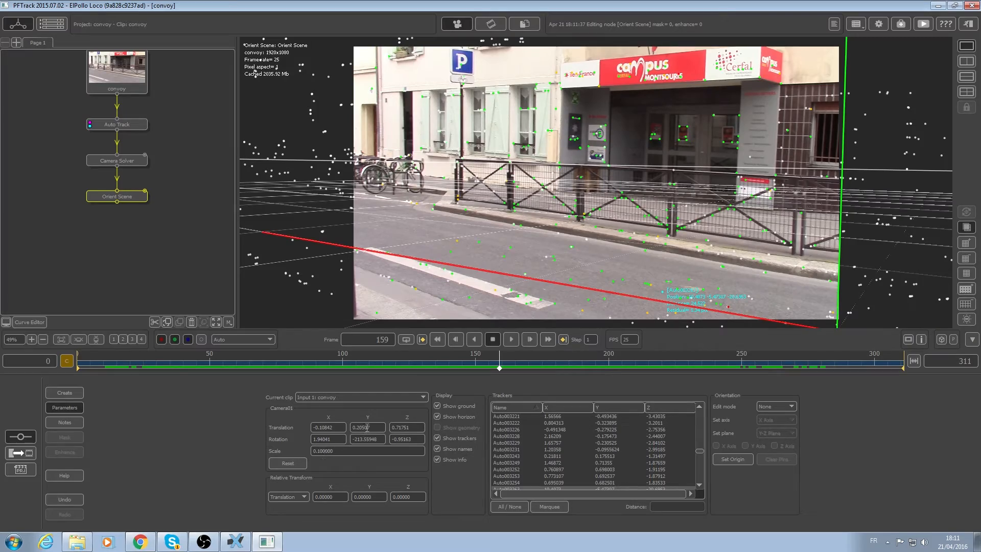
- Fine-tune the scene's tilt about the Z axis in Rotate mode, aligning it to the street at frames around 119 to 133
drag(489, 367, 394, 357)
click(756, 406)
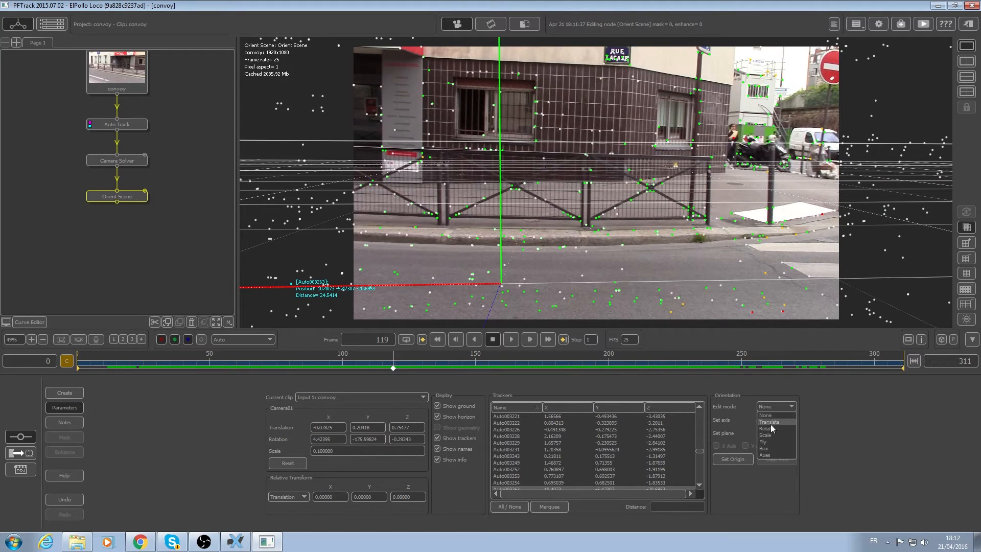
click(767, 431)
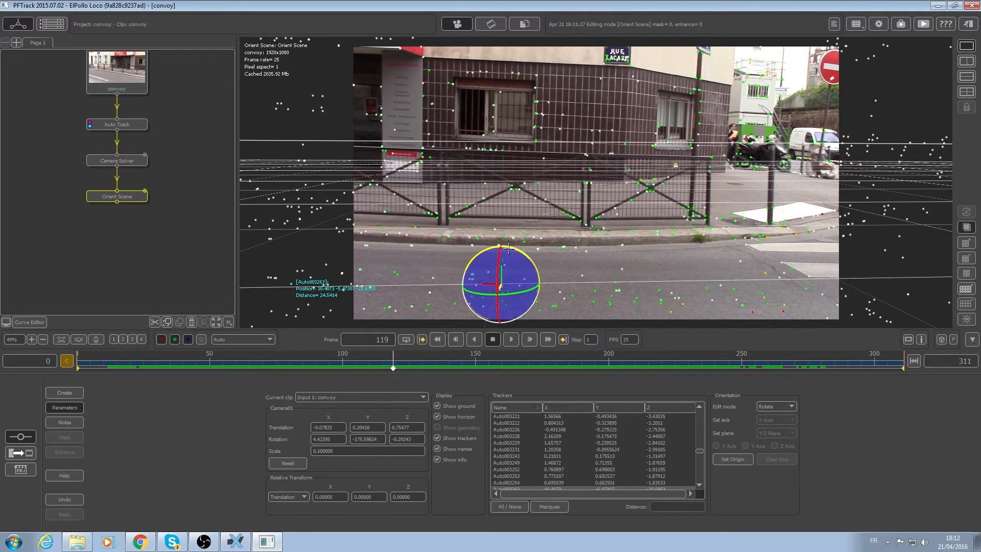
drag(509, 249, 509, 248)
drag(392, 355, 430, 324)
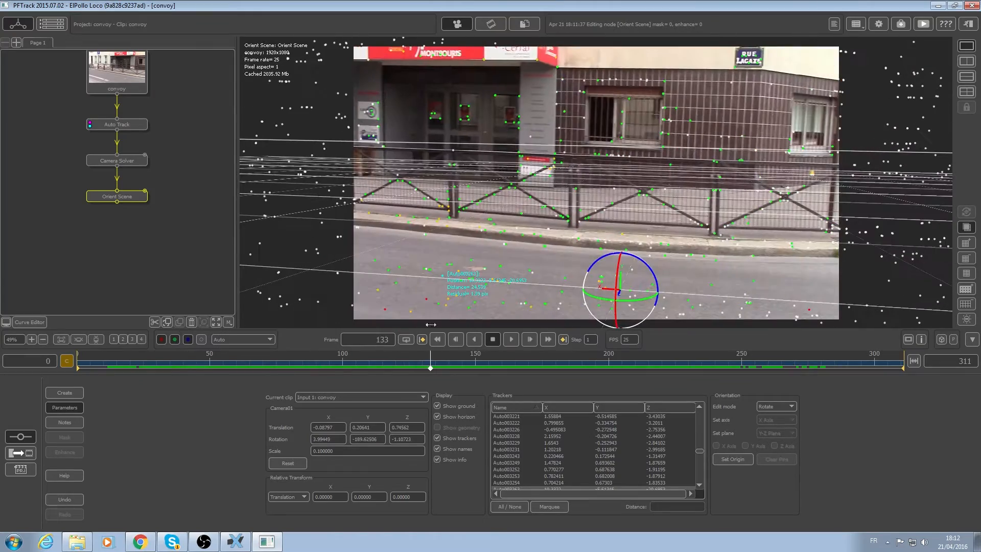
drag(629, 253, 632, 254)
click(266, 352)
drag(585, 343, 426, 367)
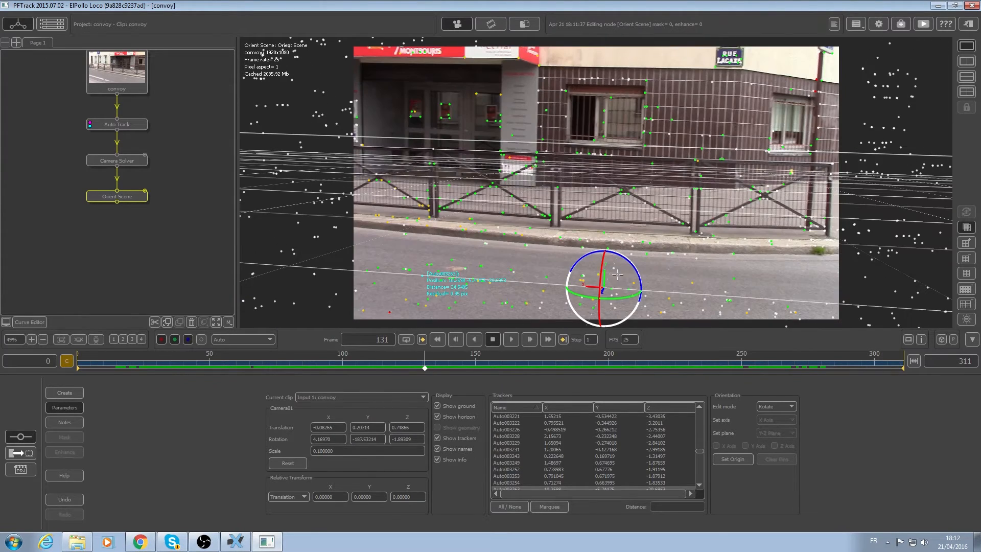
drag(620, 254, 606, 296)
- Rotate the scene slightly about the Y axis at frame 121, check it against the street, and set the edit mode to None
drag(425, 361, 398, 360)
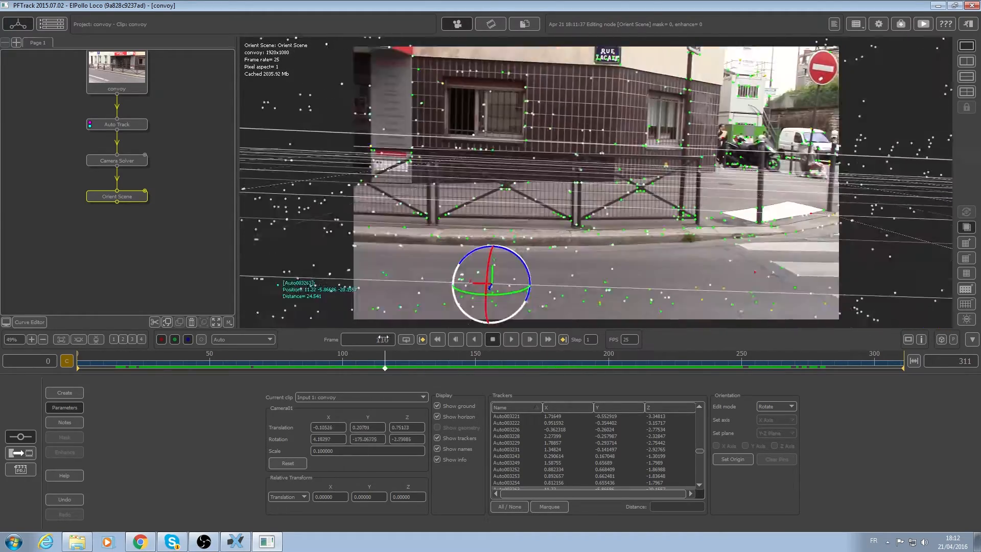
drag(529, 295, 526, 295)
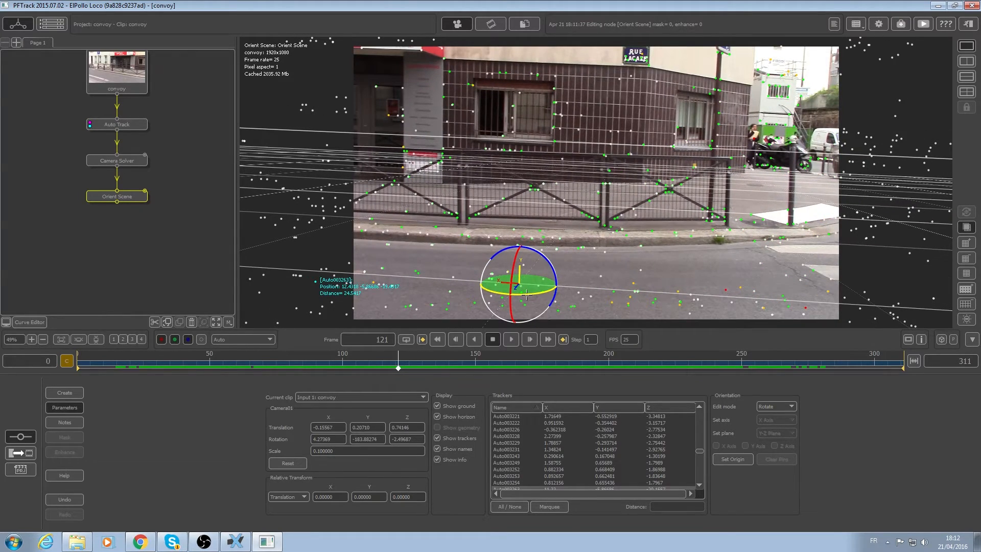
drag(398, 356, 415, 323)
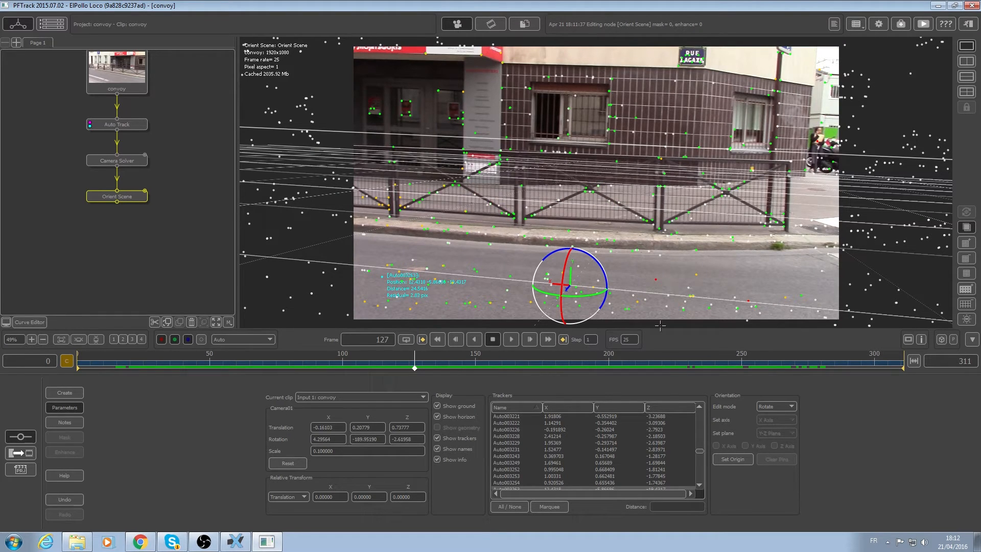
click(776, 406)
click(756, 405)
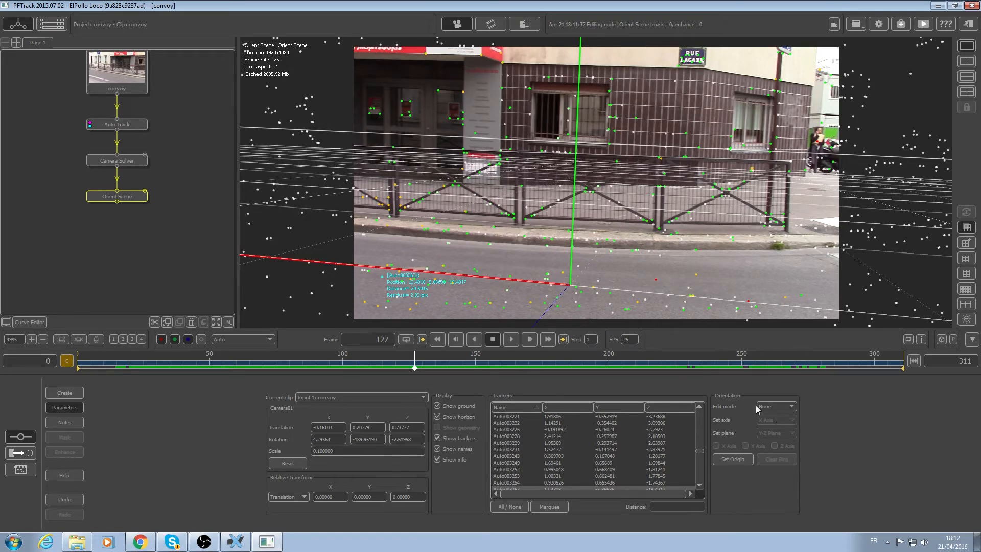
- Set the road tracker just above the current origin at frame 127 as the scene origin, and check the grid at frame 207
click(562, 273)
click(741, 458)
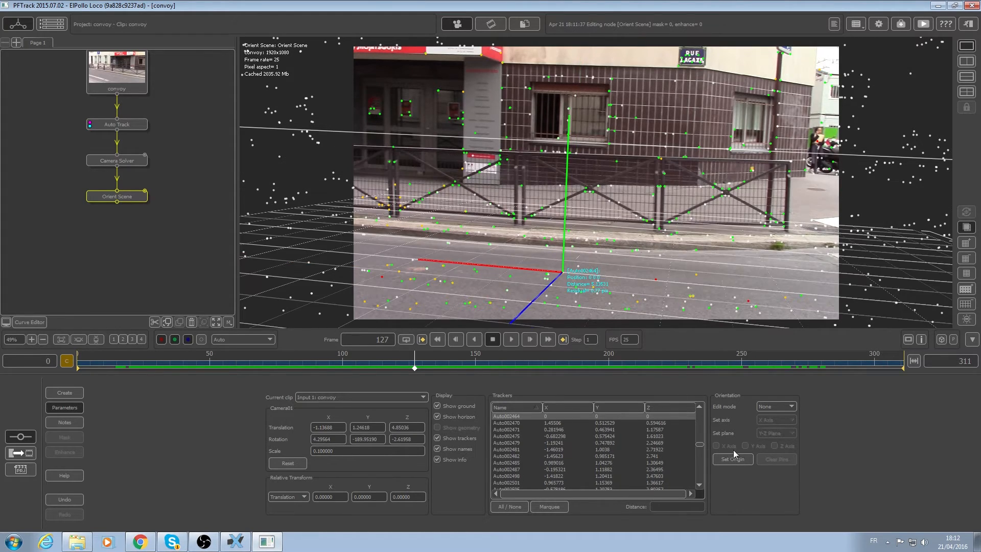
mouse_move(610, 361)
mouse_down()
mouse_move(528, 361)
mouse_move(703, 361)
mouse_move(374, 342)
mouse_move(450, 341)
mouse_move(423, 343)
mouse_move(485, 362)
mouse_move(731, 361)
mouse_move(627, 360)
mouse_up()
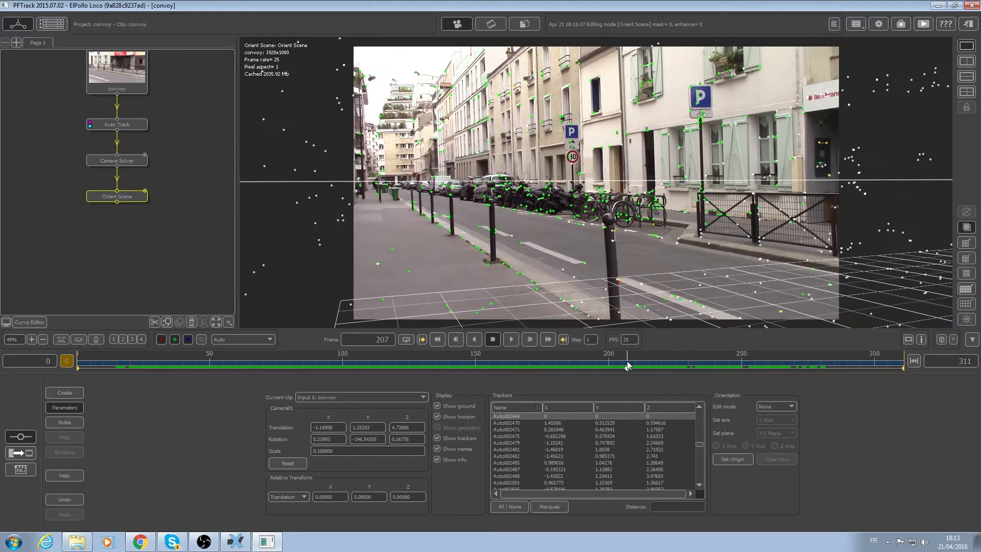
- Add an Export node after Orient Scene and choose Autodesk Maya 2011 Ascii as its scene format
right_click(109, 197)
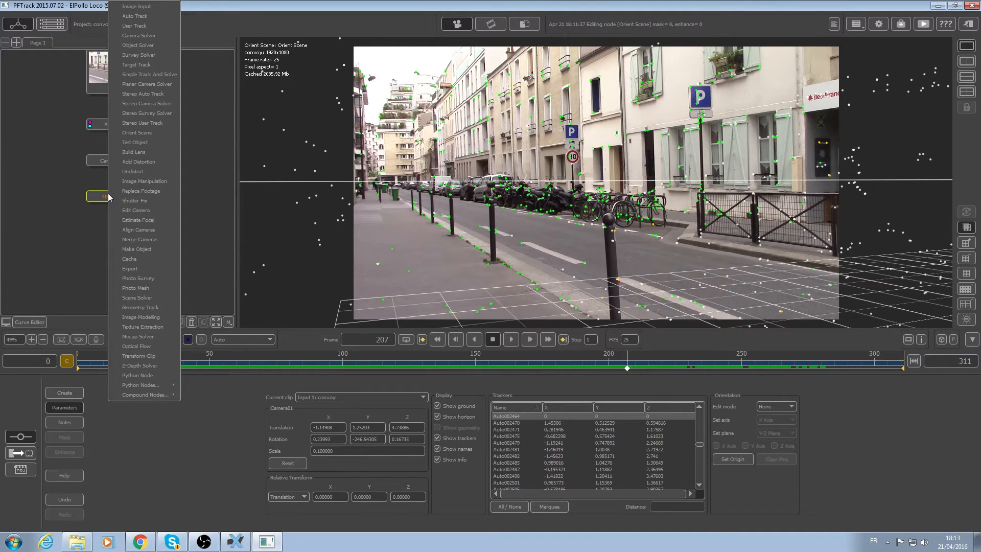
click(135, 268)
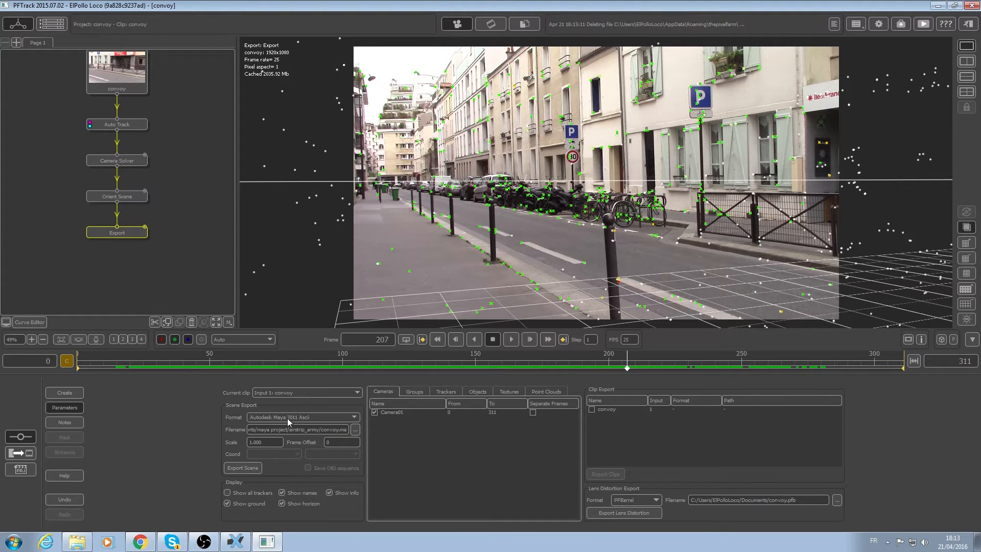
click(309, 418)
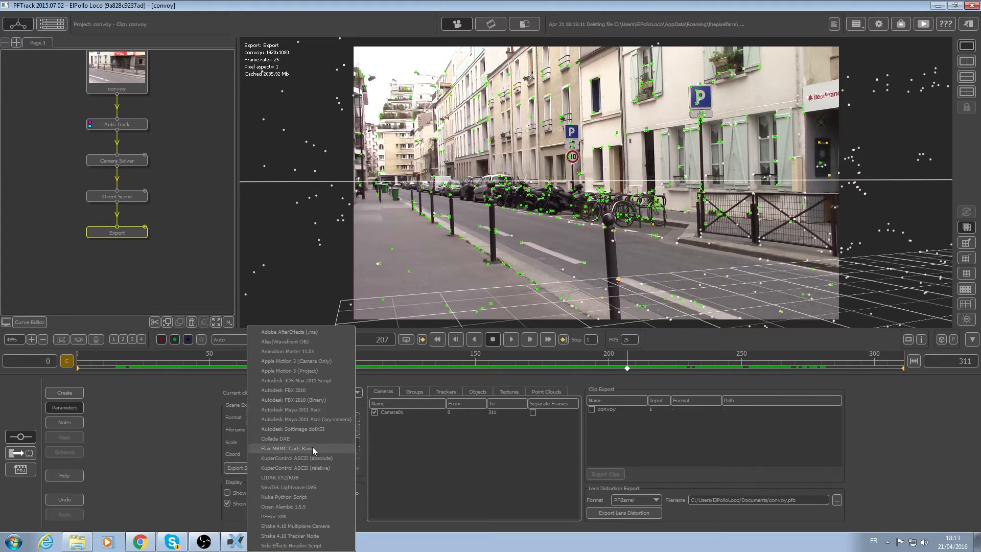
click(315, 411)
click(204, 541)
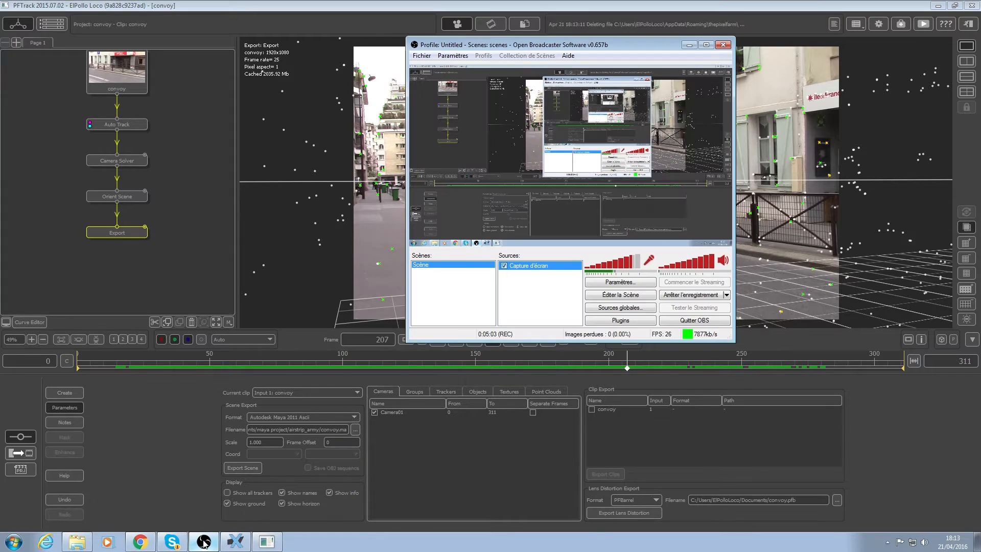
click(204, 542)
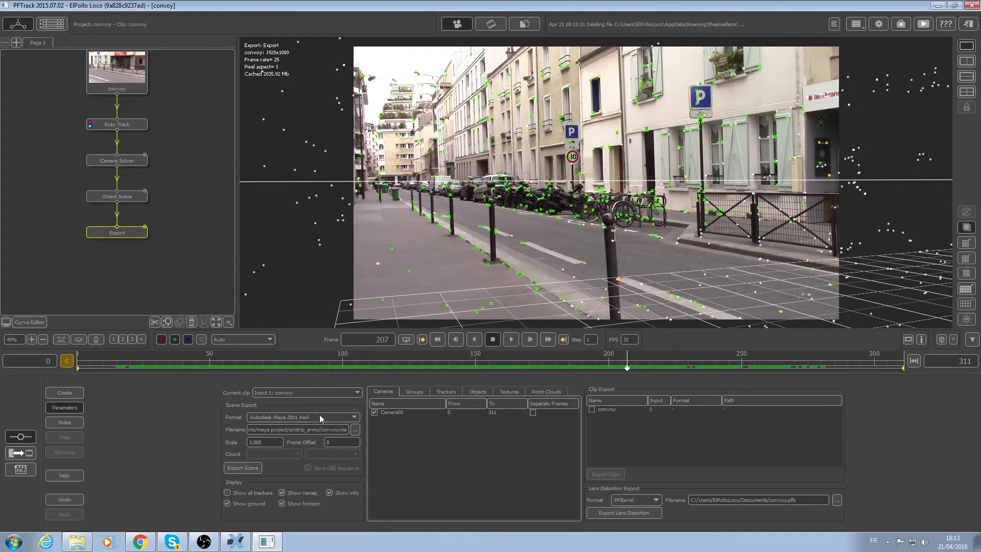
- Set the export path to convoy.ma in Documents/maya project/tank_street and export the scene
click(356, 431)
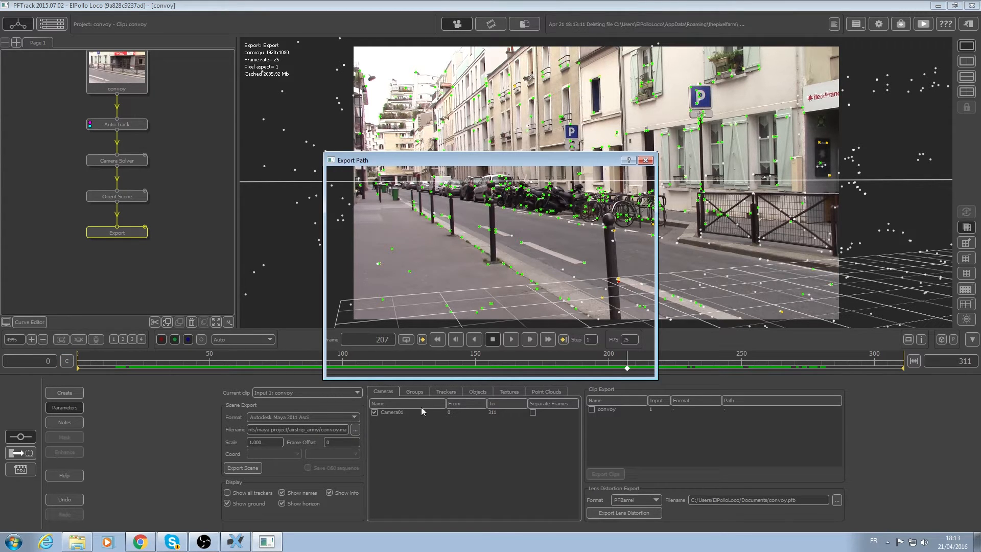
drag(489, 165, 498, 190)
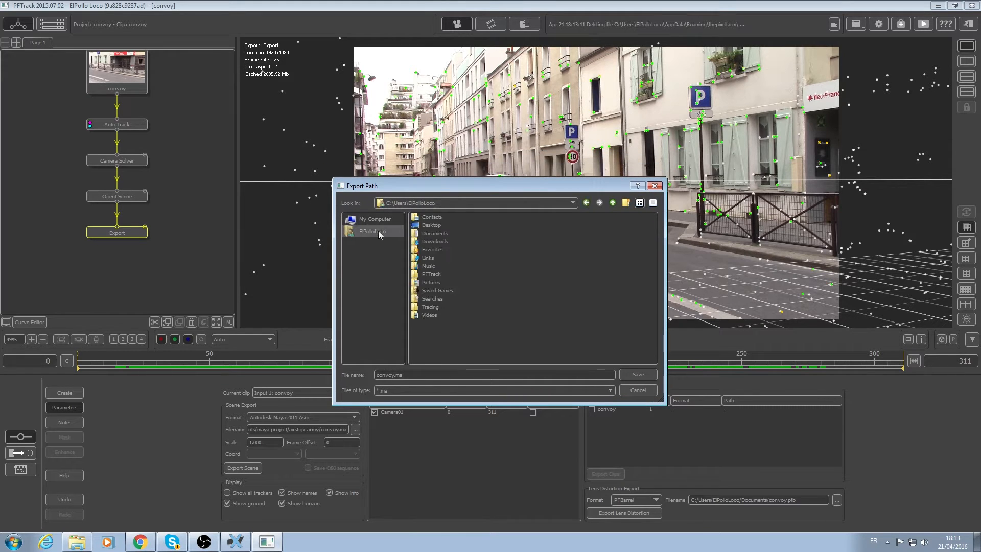
double_click(436, 234)
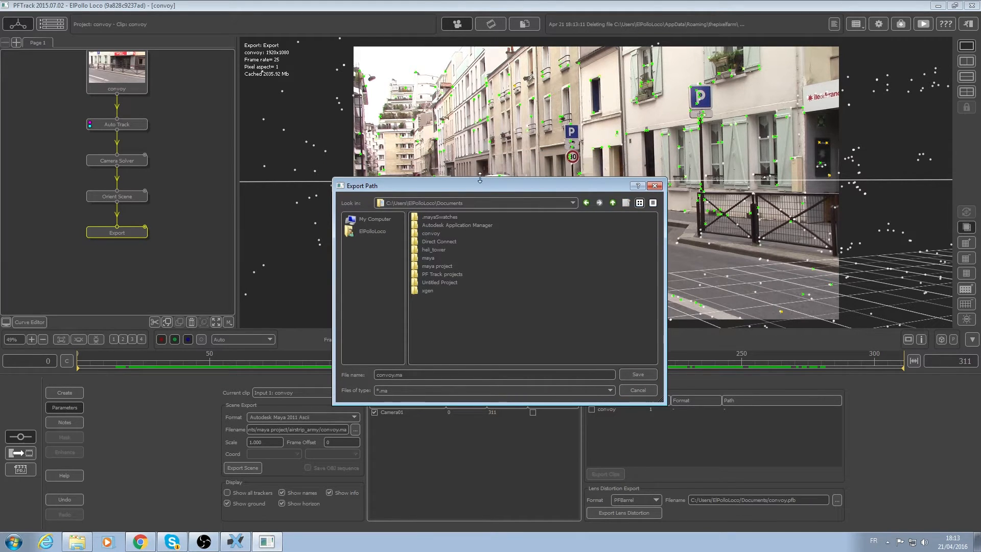
drag(475, 191, 585, 194)
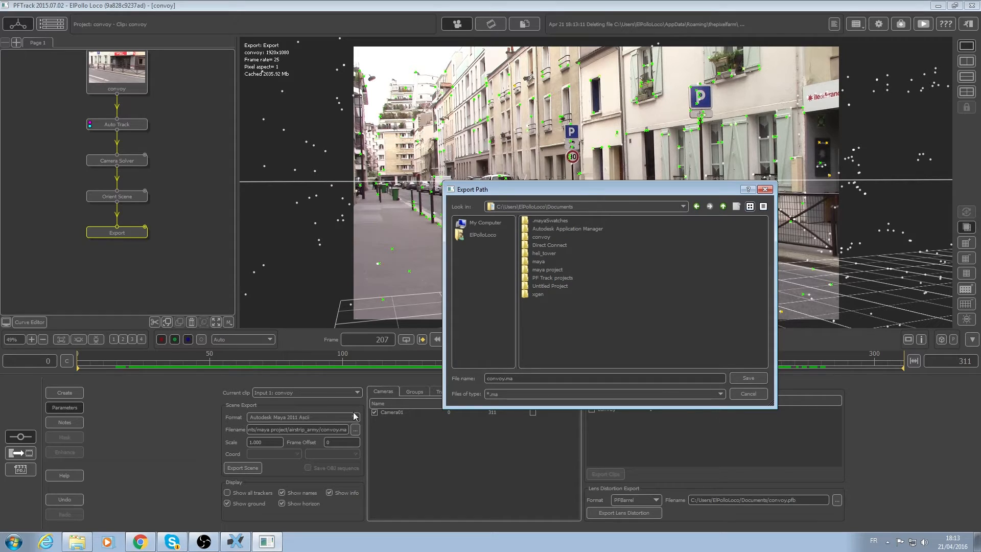
click(551, 245)
click(550, 239)
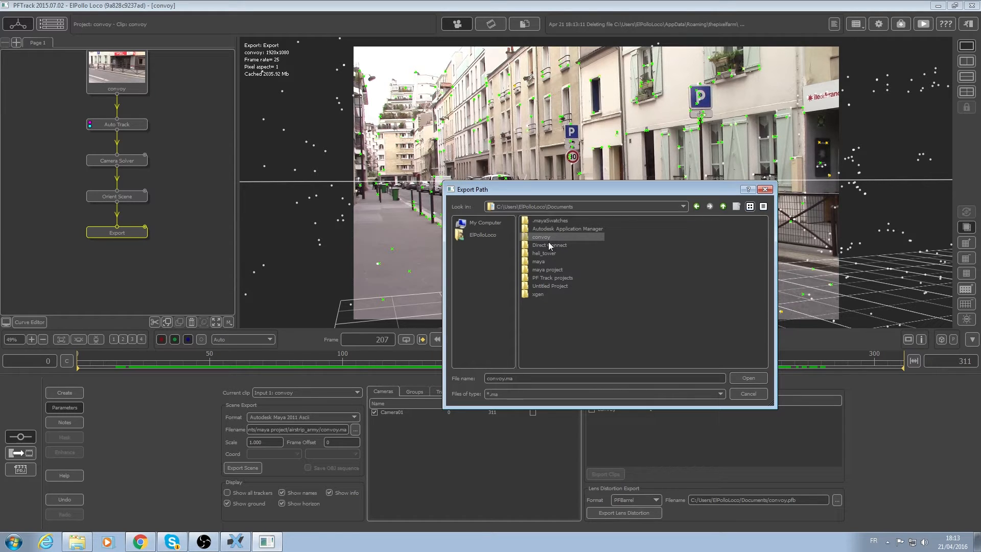
double_click(551, 269)
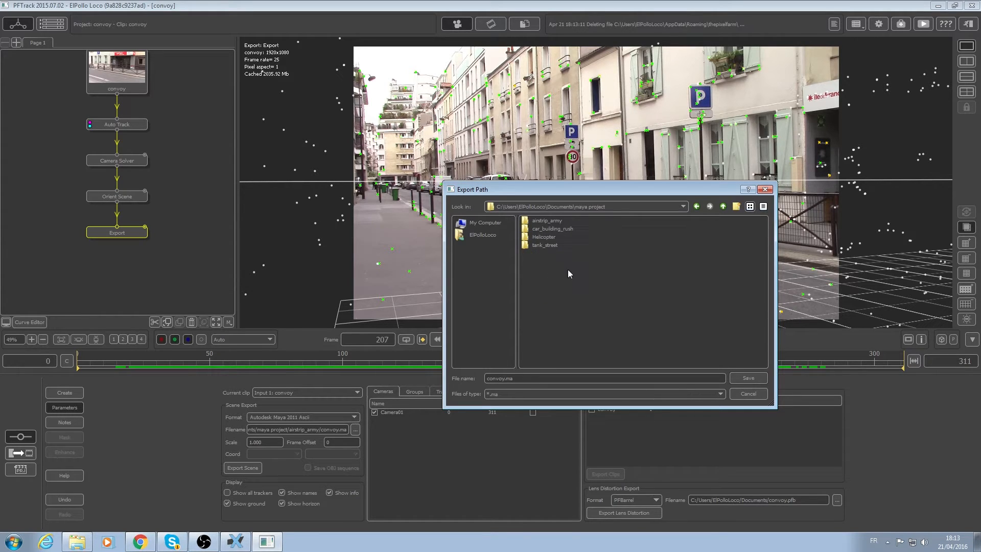
double_click(550, 245)
click(748, 378)
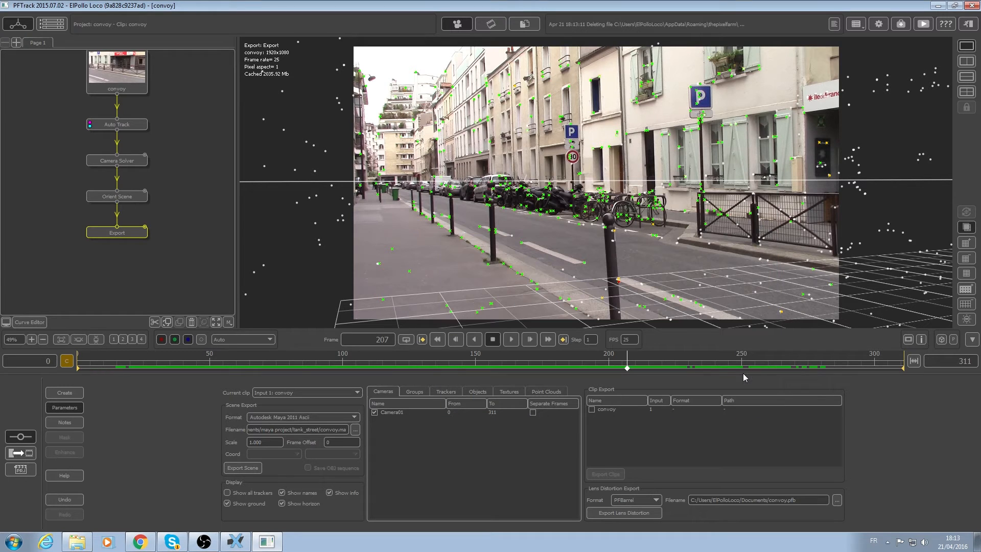
click(243, 468)
click(493, 282)
- Launch Autodesk Maya 2015 and close its What's New and startup movies windows
key(super)
text(maya)
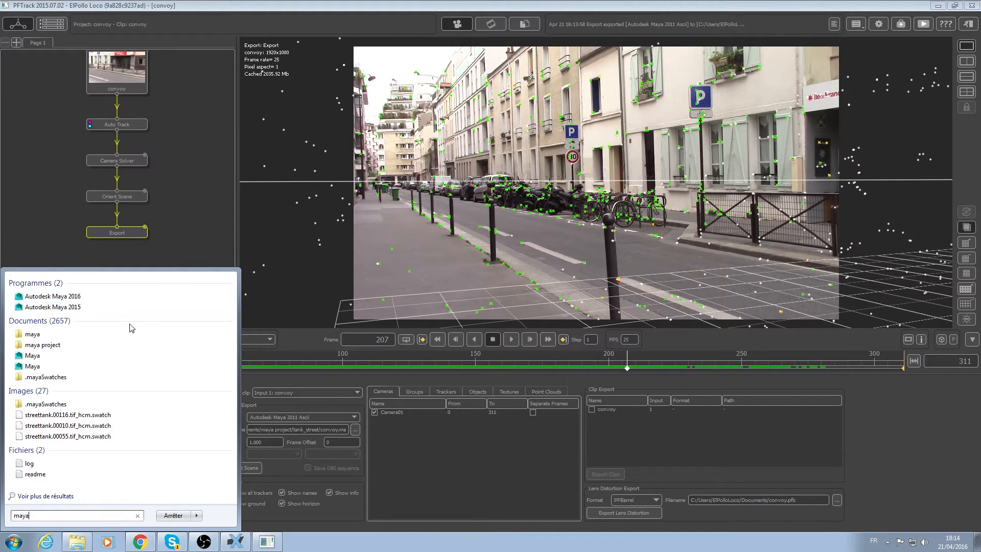
click(76, 306)
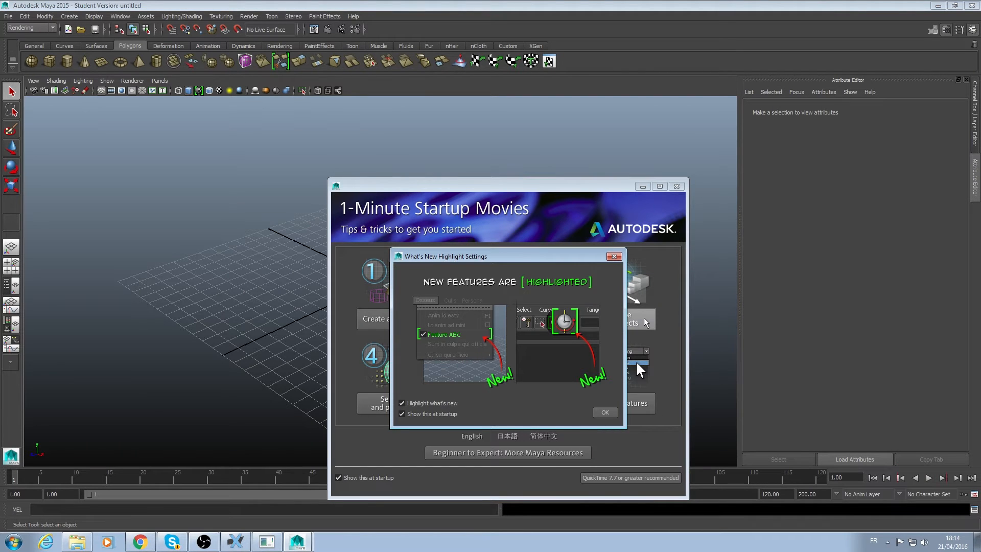
click(614, 256)
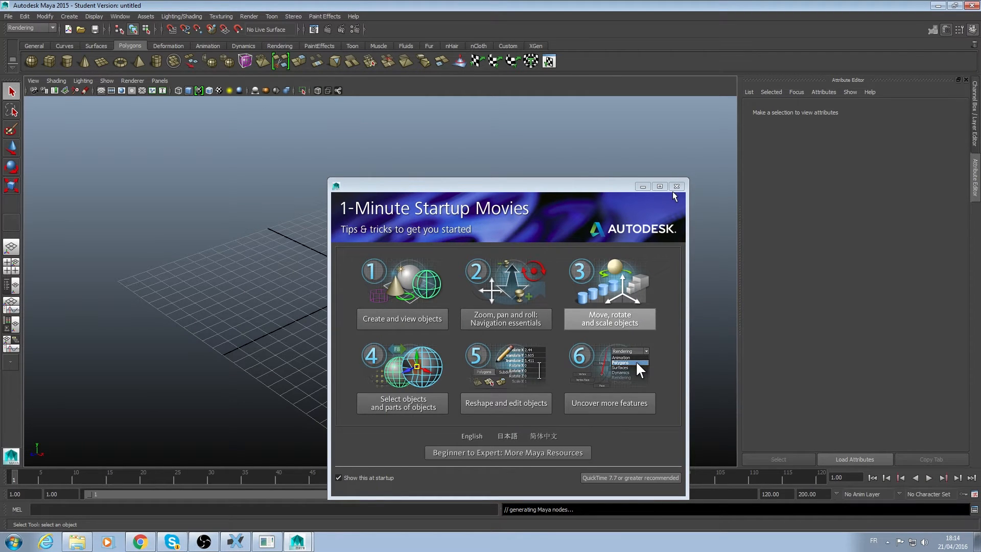
click(676, 186)
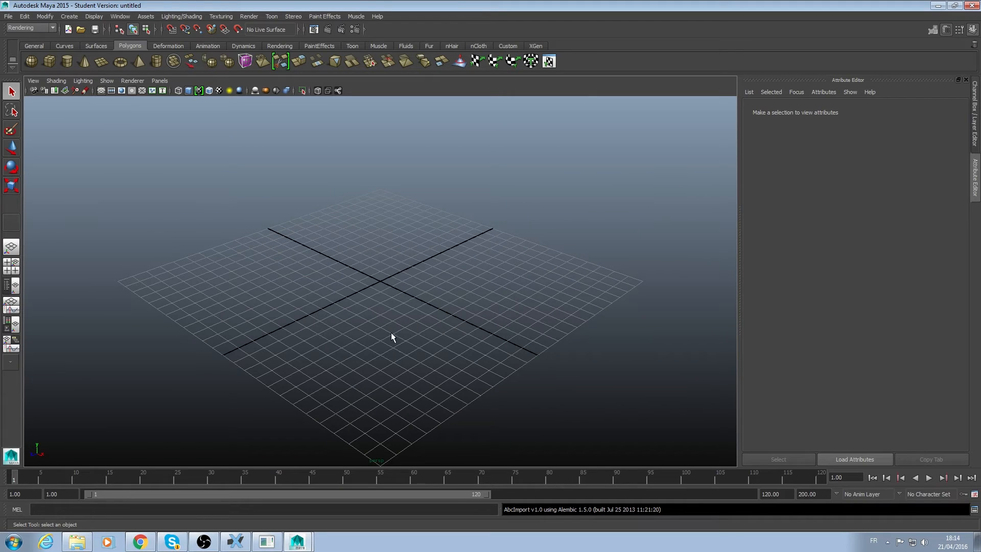
alt+right_drag(459, 298, 443, 313)
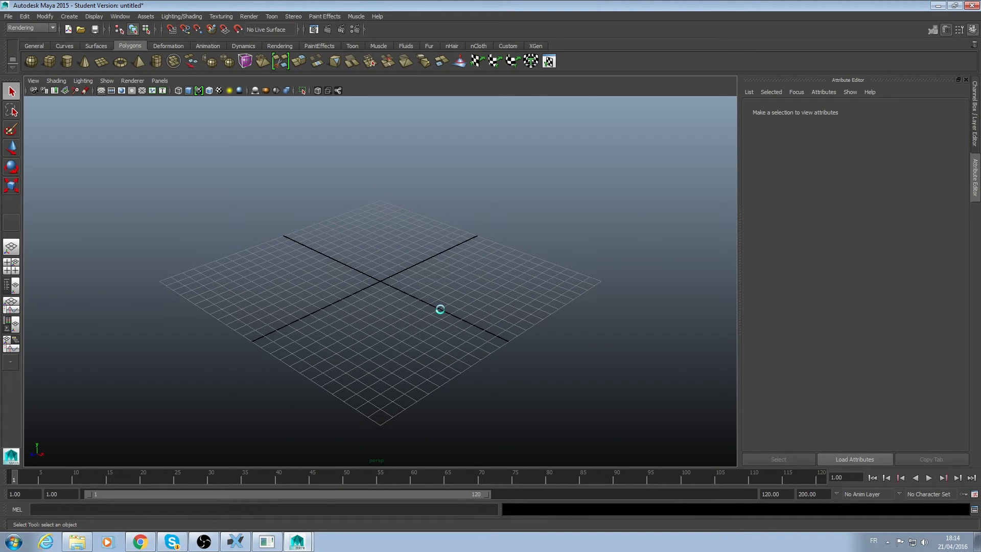
scroll(441, 311, up, 2)
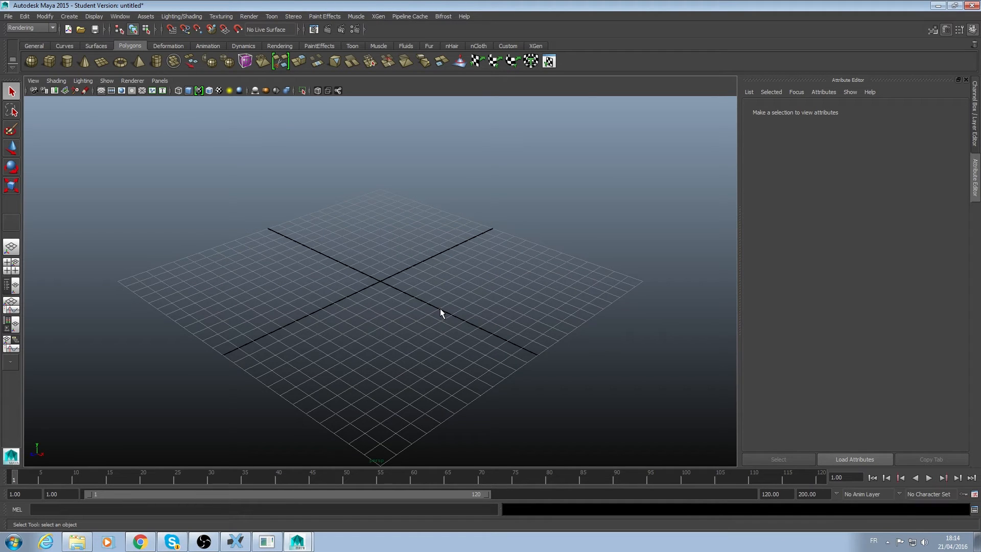
- Switch to Windows Explorer and open the tank_street folder in Documents/maya project
click(82, 545)
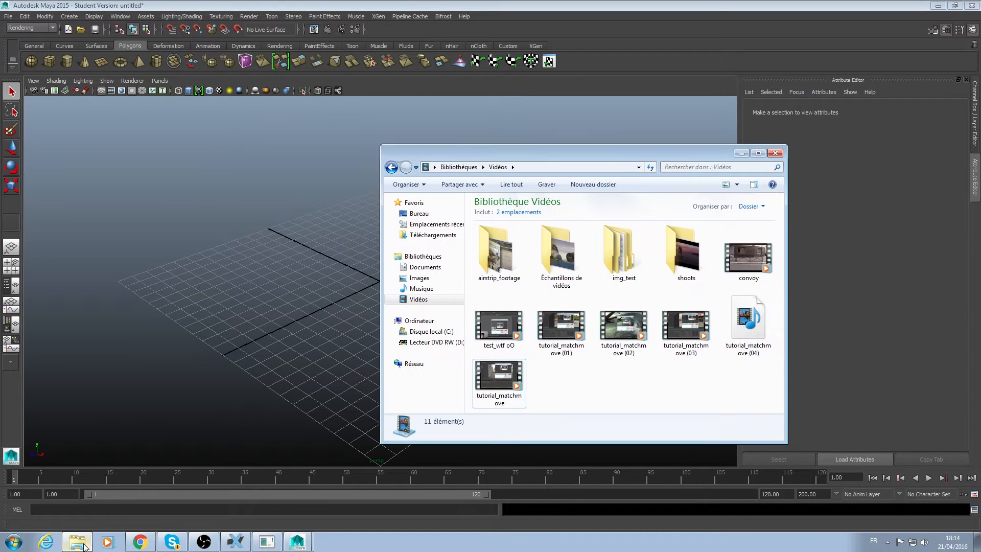
click(83, 545)
click(84, 545)
click(419, 277)
click(424, 267)
click(620, 329)
double_click(569, 332)
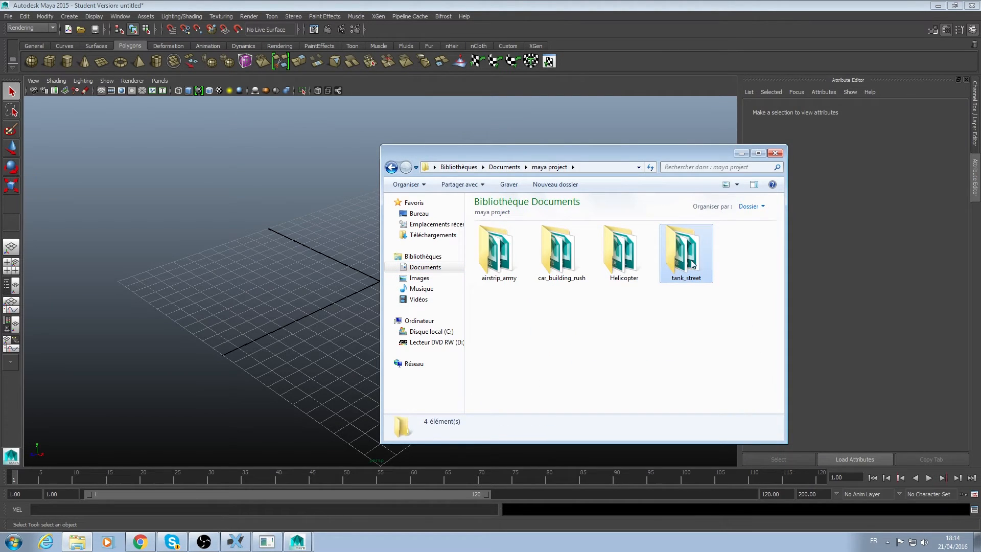
click(688, 263)
double_click(693, 264)
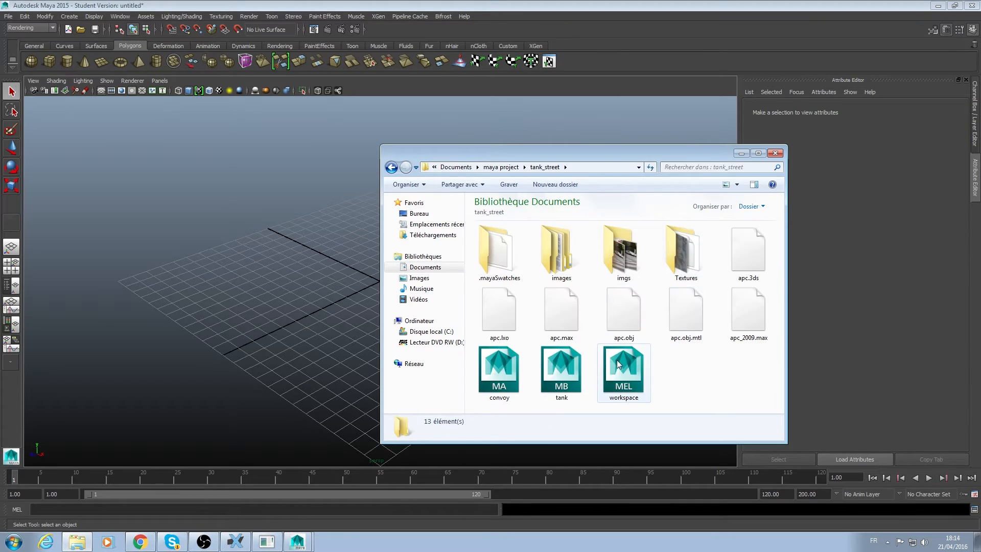
- Import the exported convoy Maya ASCII file into the empty Maya scene and inspect the tracked point cloud and camera
click(621, 366)
double_click(516, 381)
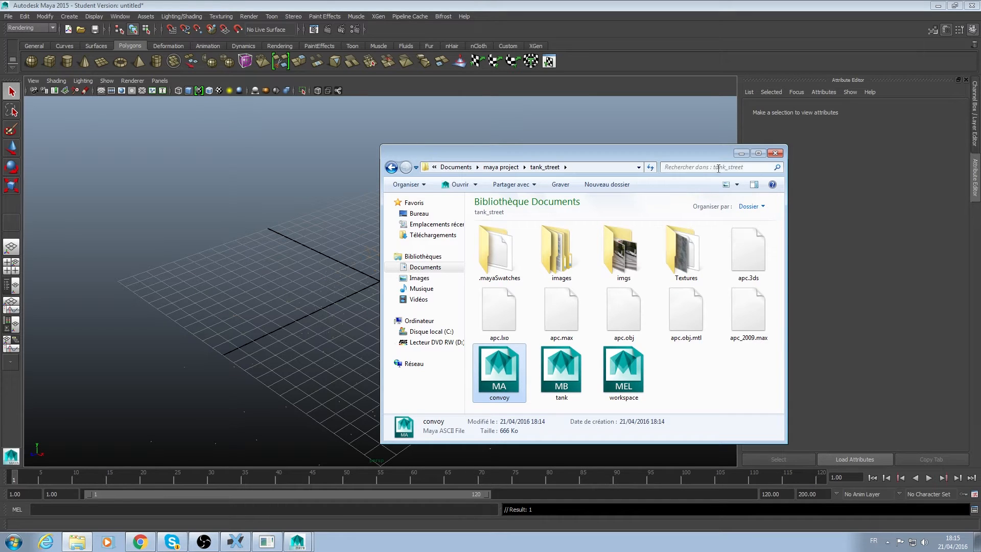
click(726, 275)
alt+drag(508, 253, 394, 299)
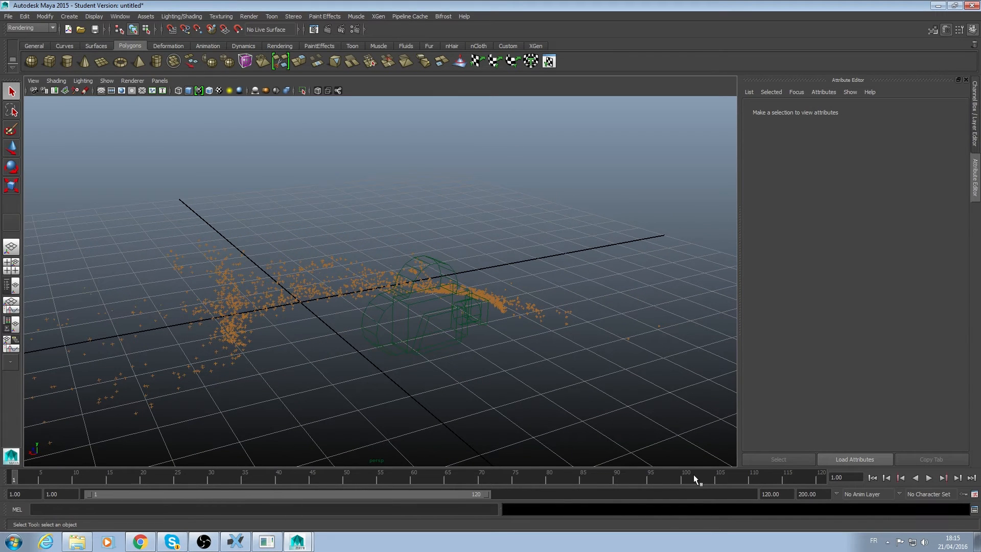
- Open the imgs folder in tank_street and select the first frame of the sequence, convoy.00000
click(77, 542)
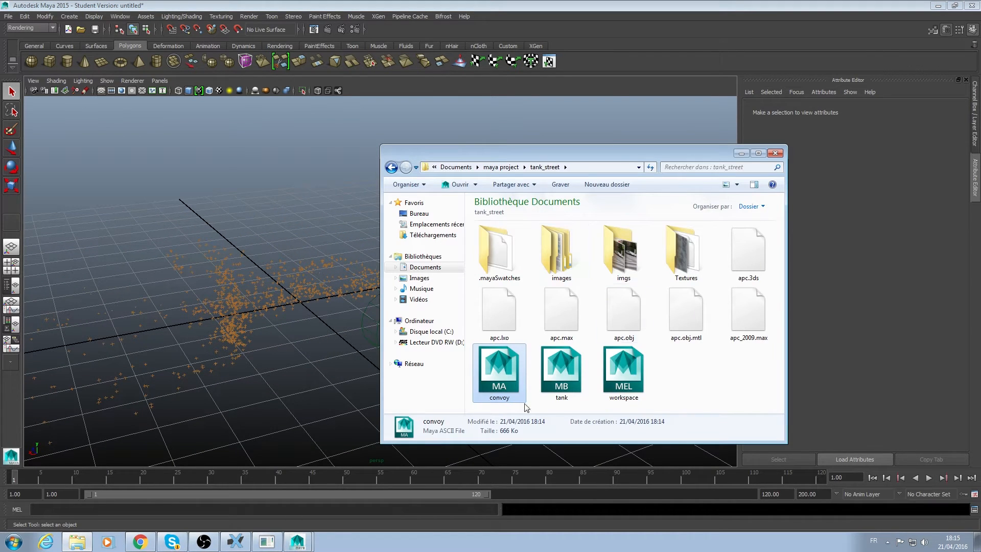
double_click(622, 258)
click(505, 249)
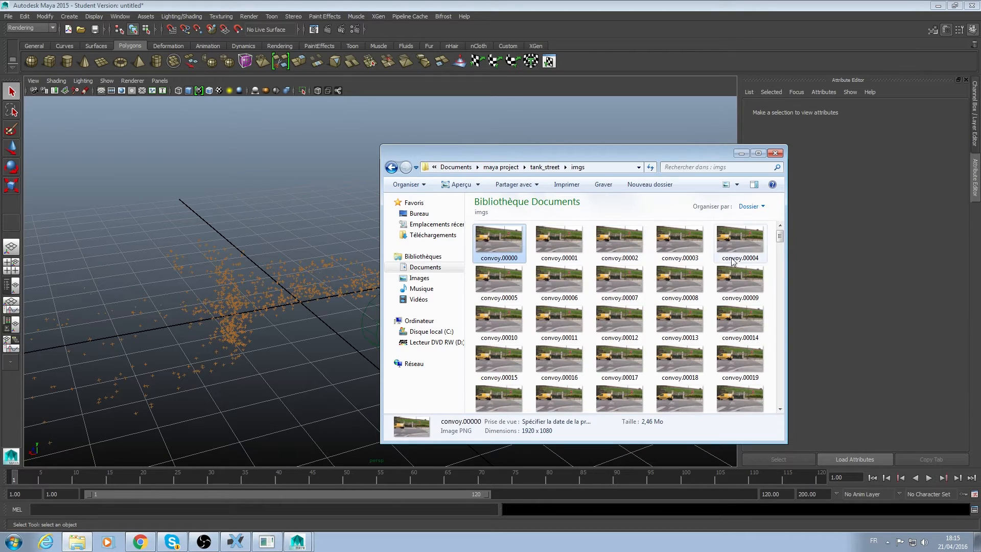
- Check the last frame of the image sequence, and set Maya's animation and playback start times to 0
drag(781, 237, 775, 403)
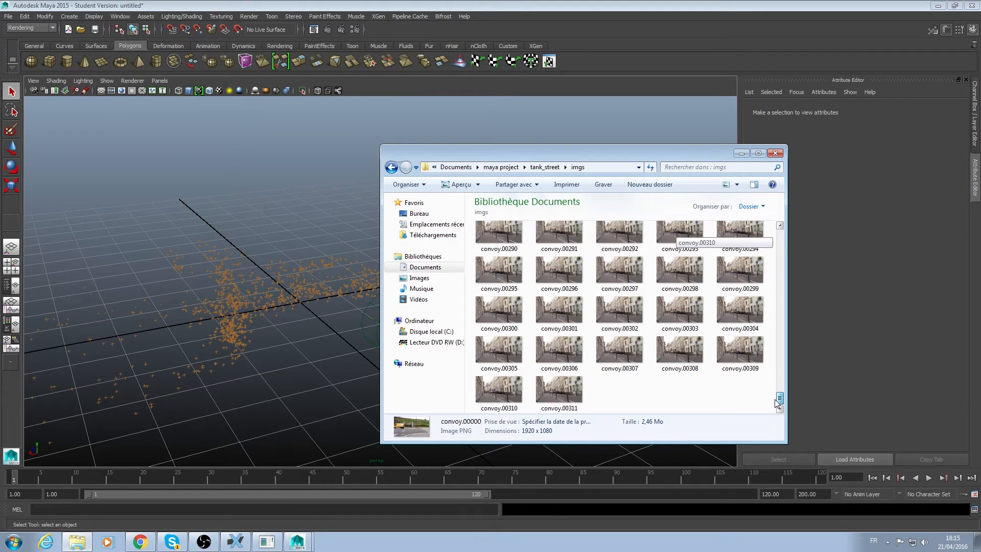
drag(25, 495, 1, 501)
text(0)
key(Tab)
text(0)
key(Return)
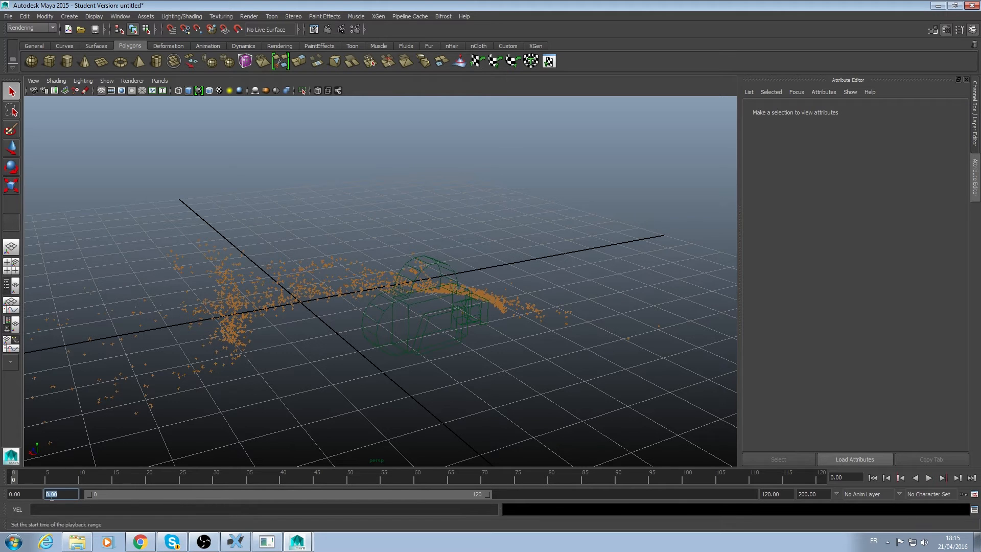
- Select the last frame, convoy.00311, in Windows Explorer, and switch to PFTrack to check the clip's frame range
click(76, 541)
click(573, 404)
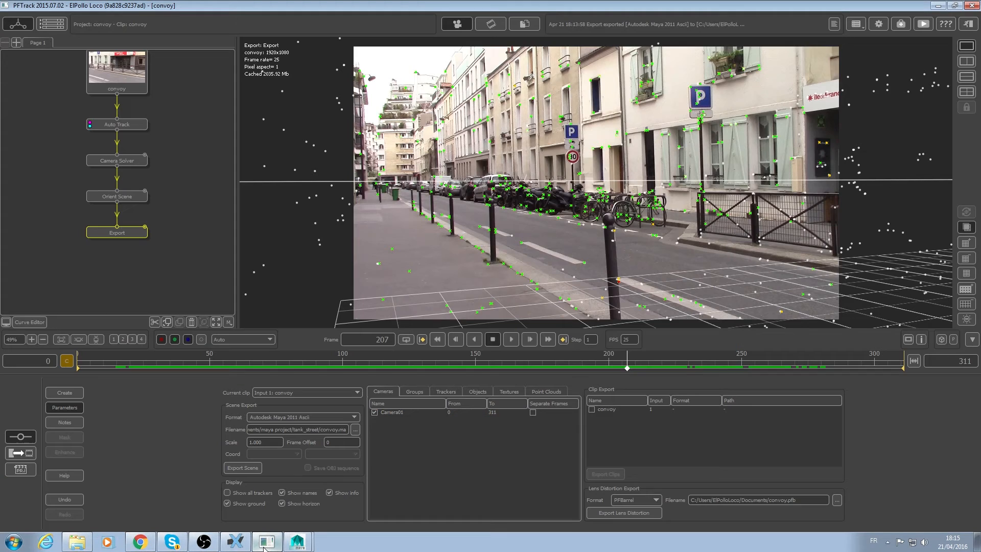
click(267, 541)
click(105, 362)
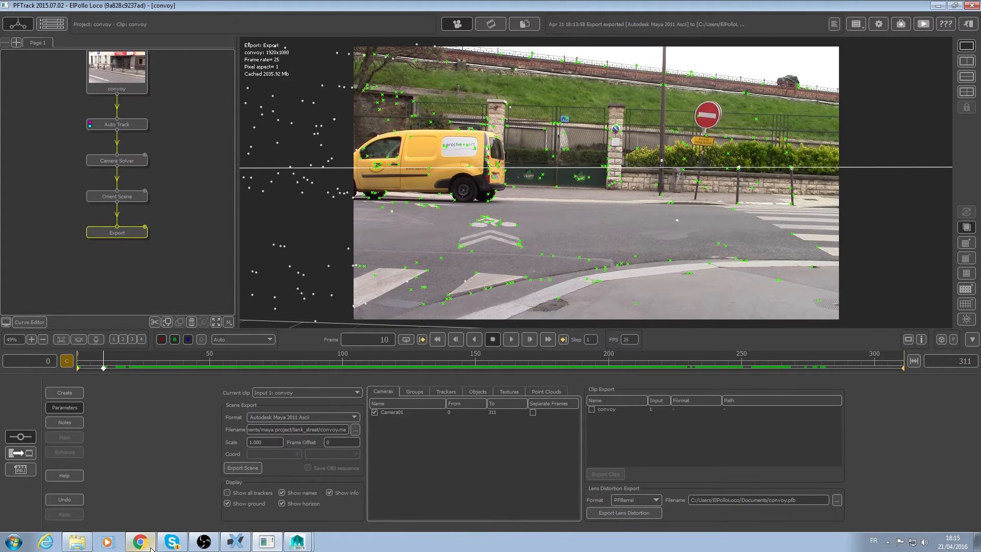
- Switch back to Maya, set the playback and animation end times to 311, and preview the camera animation
click(298, 541)
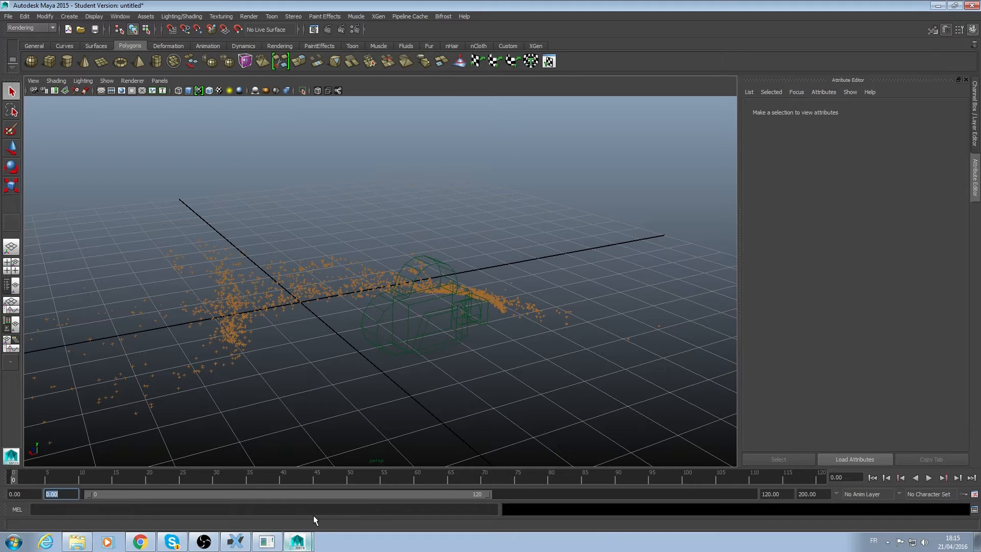
key(alt+v)
drag(1, 480, 0, 482)
click(86, 544)
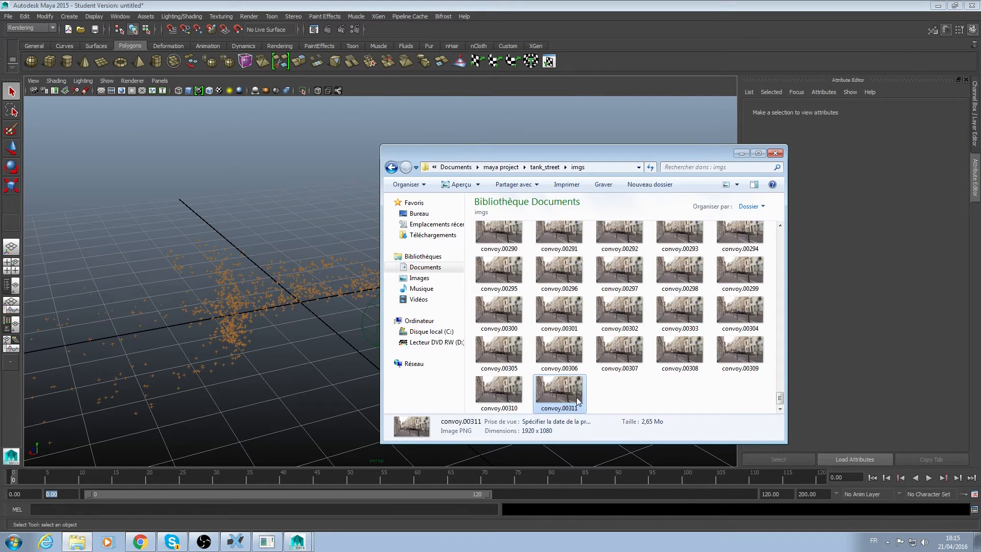
click(741, 154)
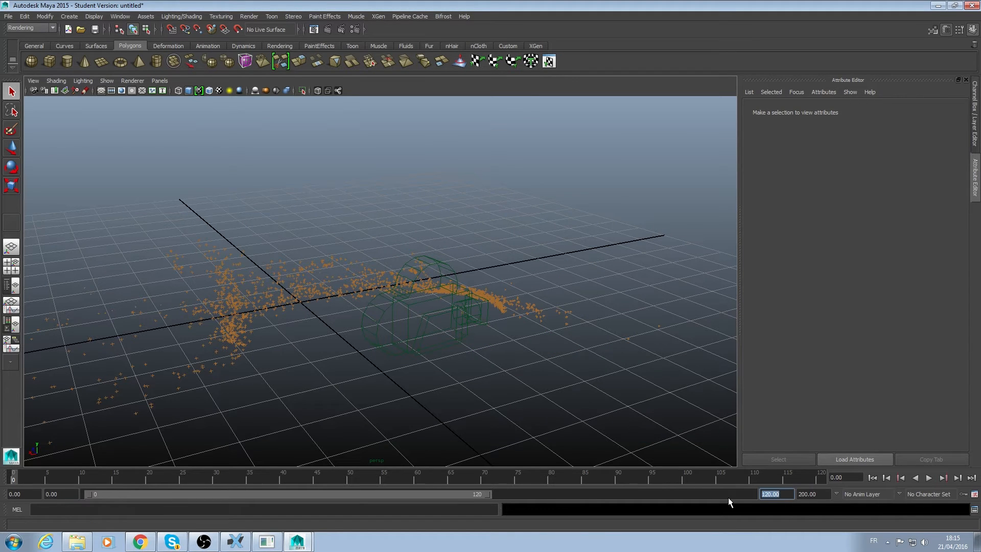
text(311)
key(Return)
key(Tab)
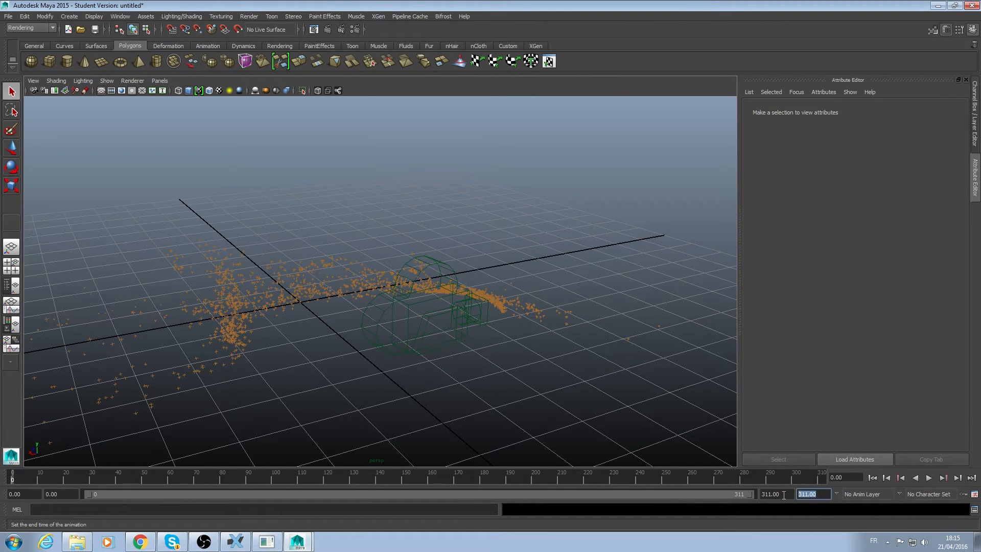
key(alt+v)
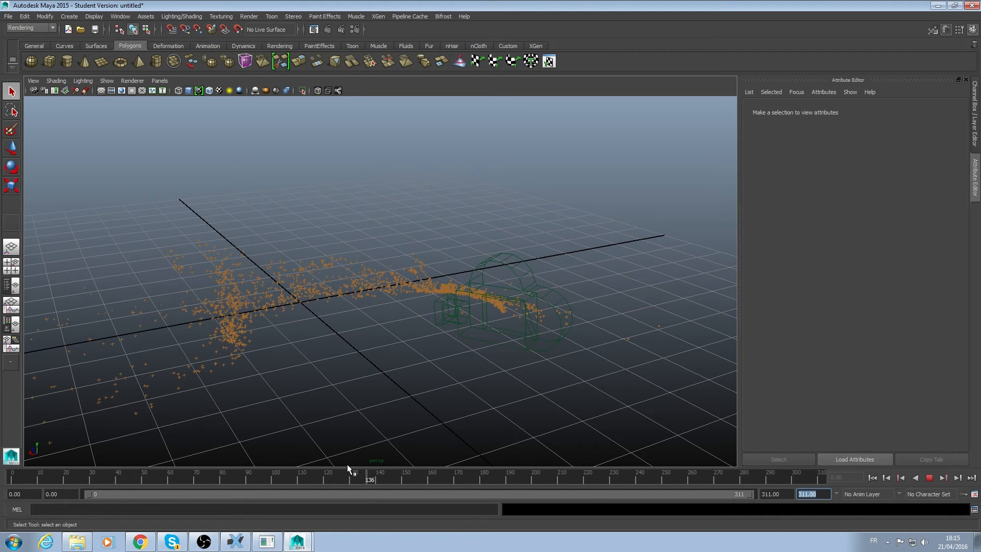
click(290, 476)
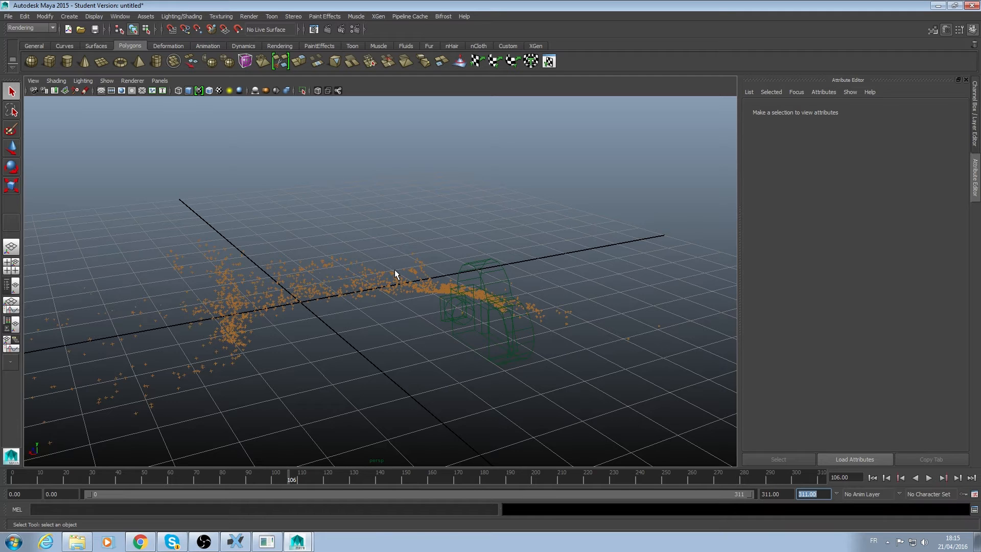
- Select the imported camera Camera01_2 and open its image plane attributes from the Environment settings
alt+drag(395, 274, 474, 255)
click(478, 250)
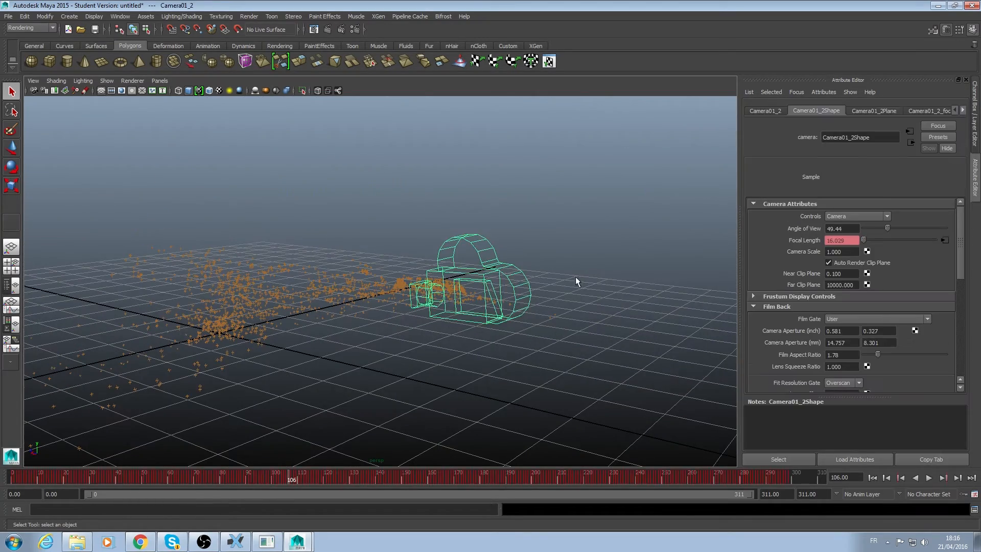
drag(959, 232, 965, 210)
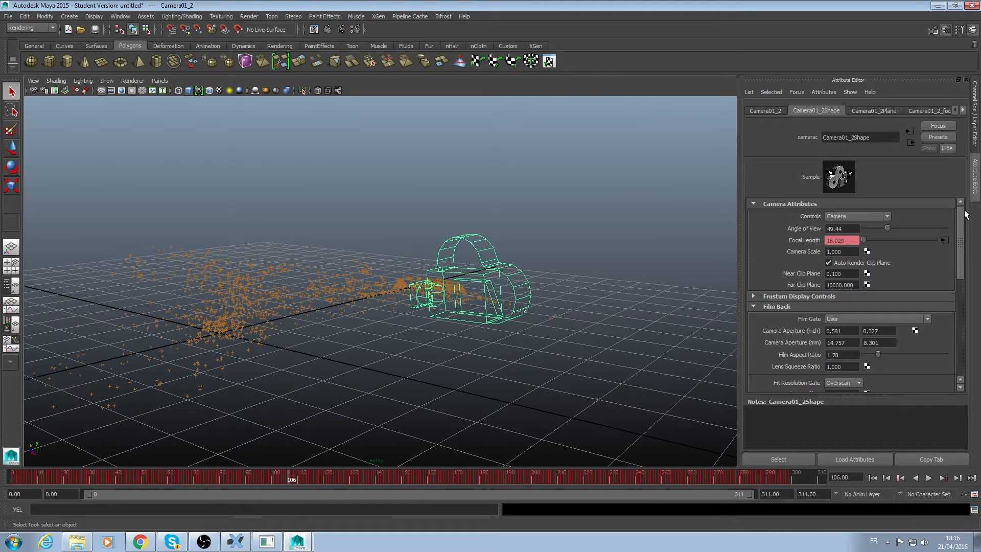
click(946, 31)
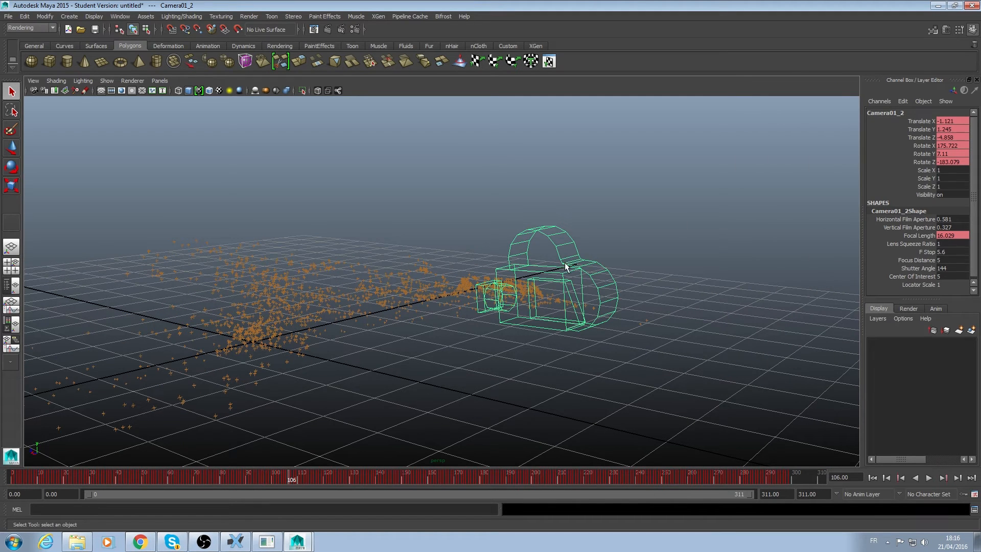
click(945, 30)
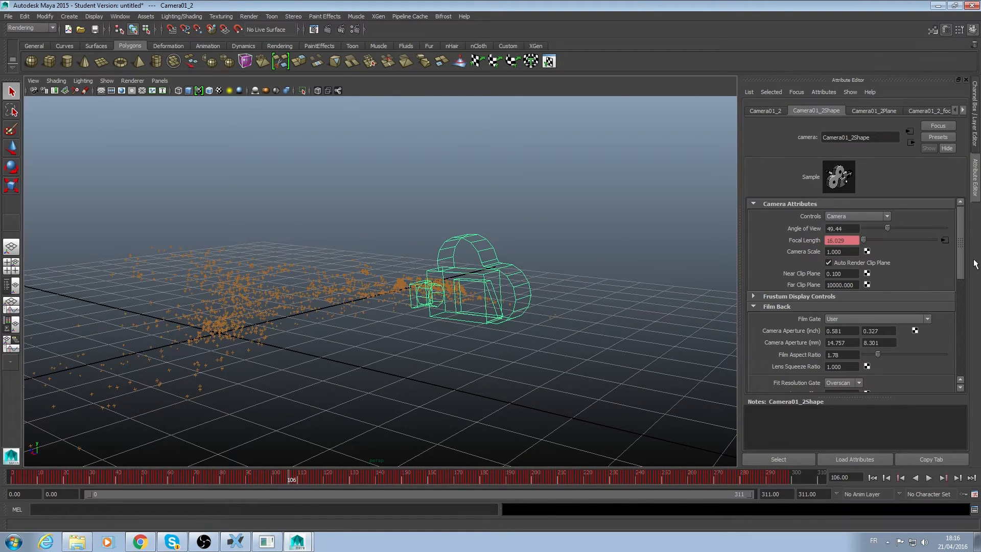
drag(961, 242, 960, 353)
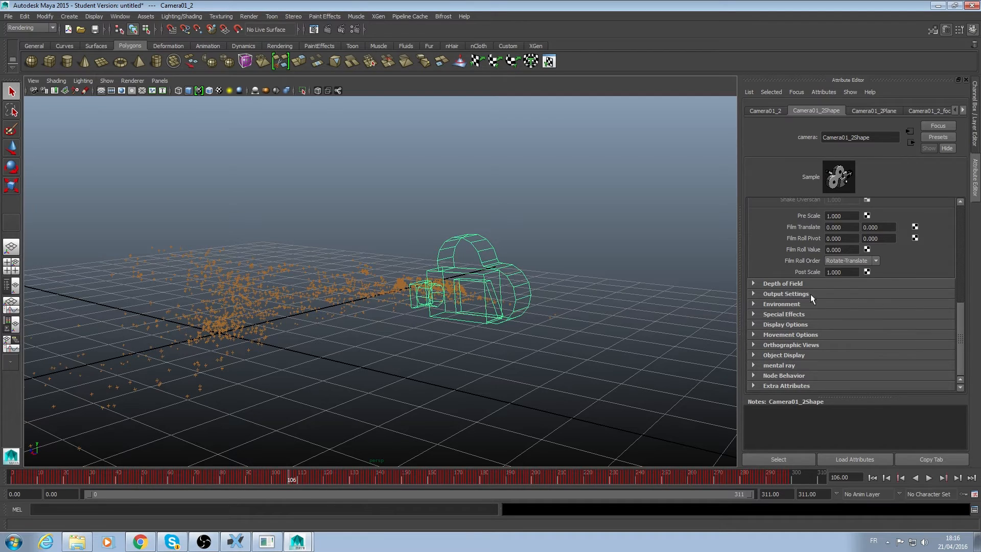
click(774, 305)
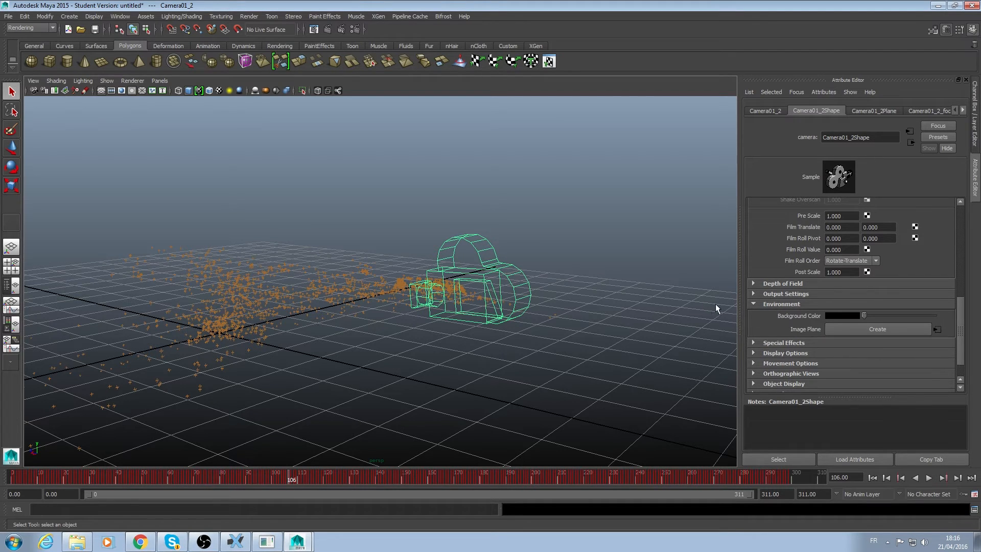
click(936, 329)
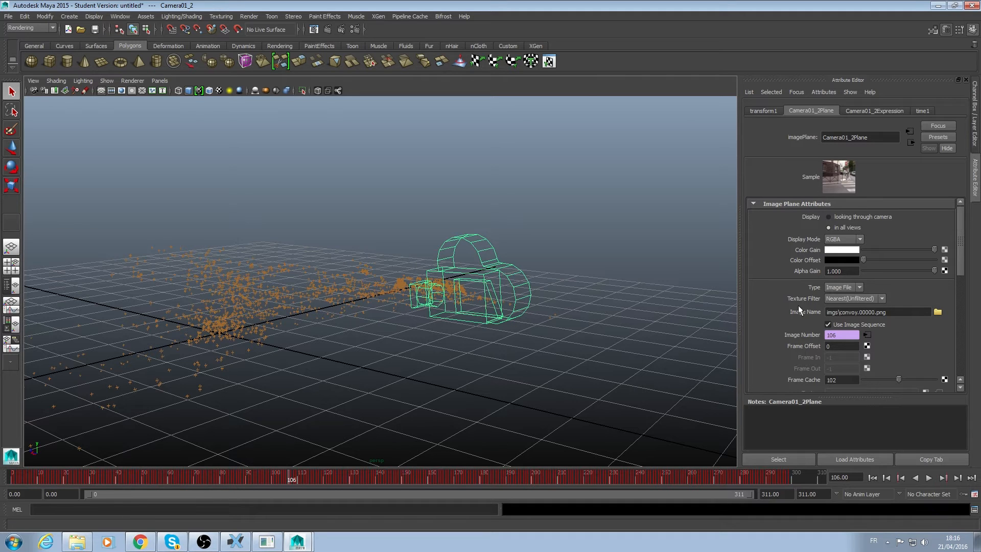
- Load convoy.00000.png from the imgs folder of maya project/tank_street as the camera's image plane file
click(937, 312)
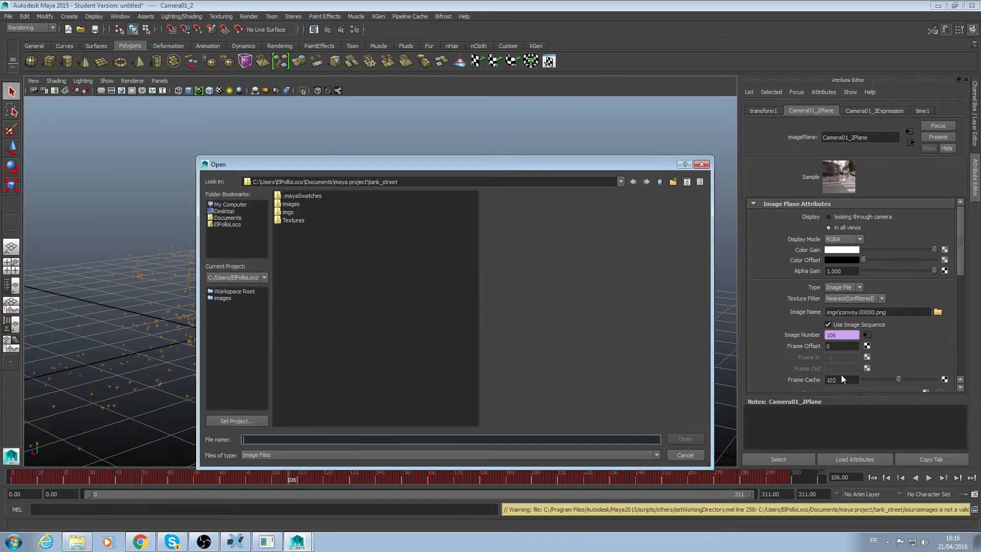
double_click(291, 204)
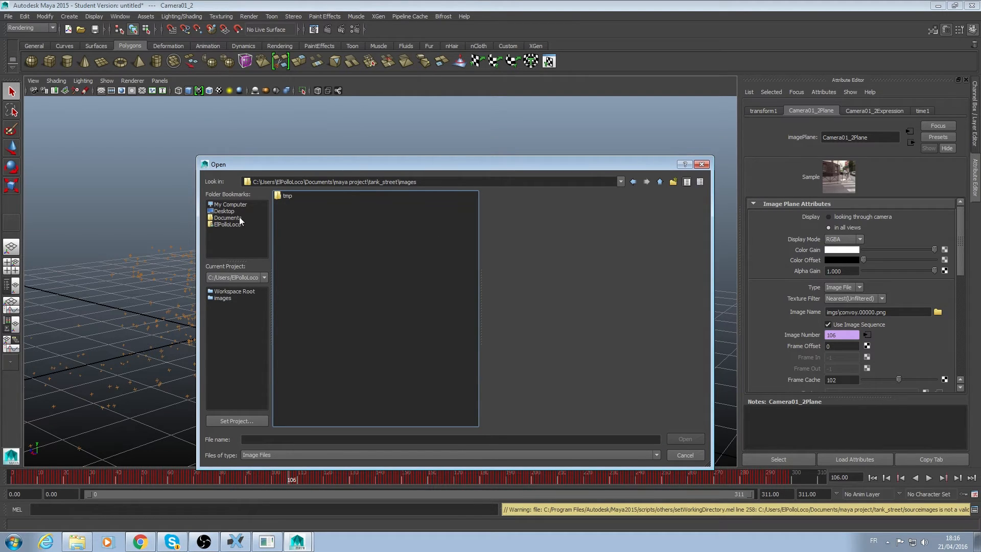
double_click(290, 197)
click(228, 217)
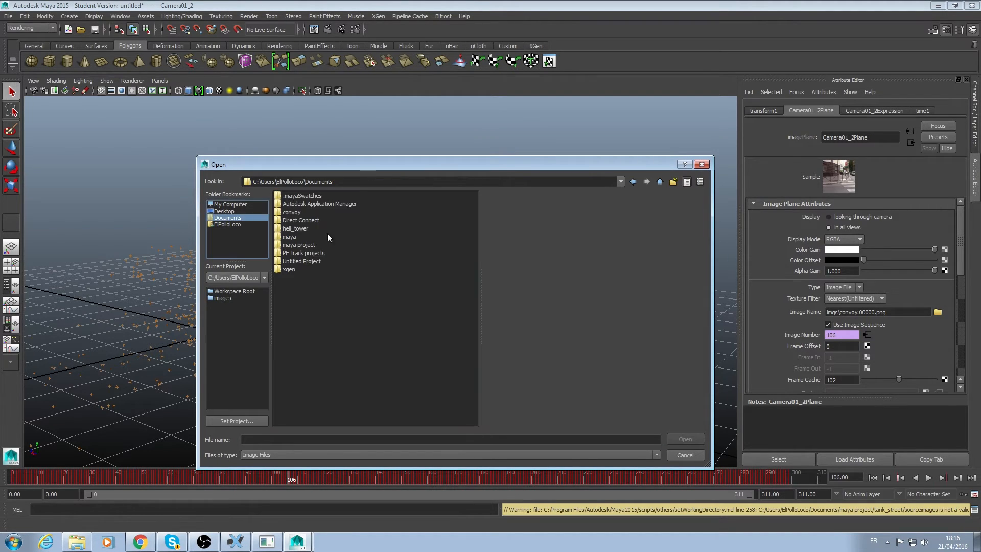
double_click(297, 244)
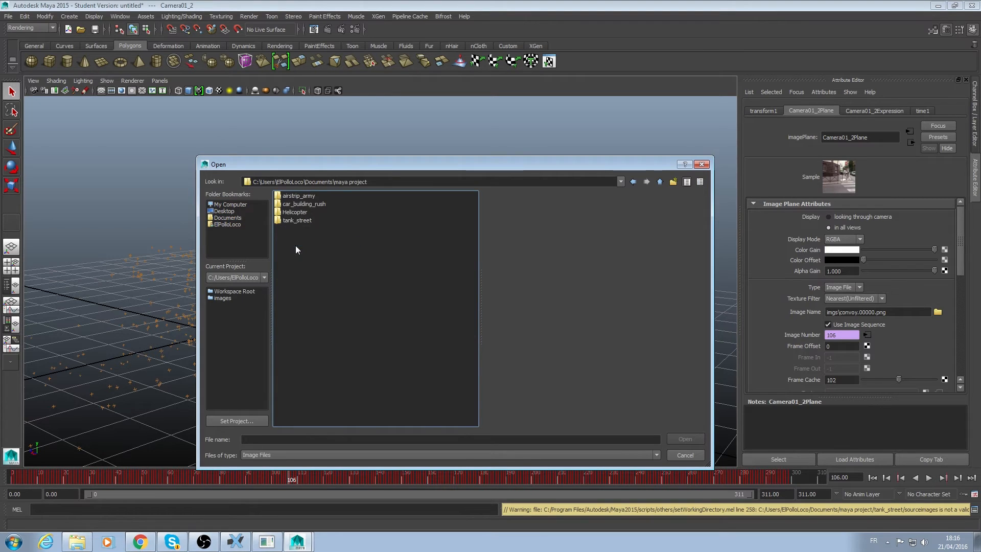
double_click(294, 220)
double_click(286, 210)
click(299, 197)
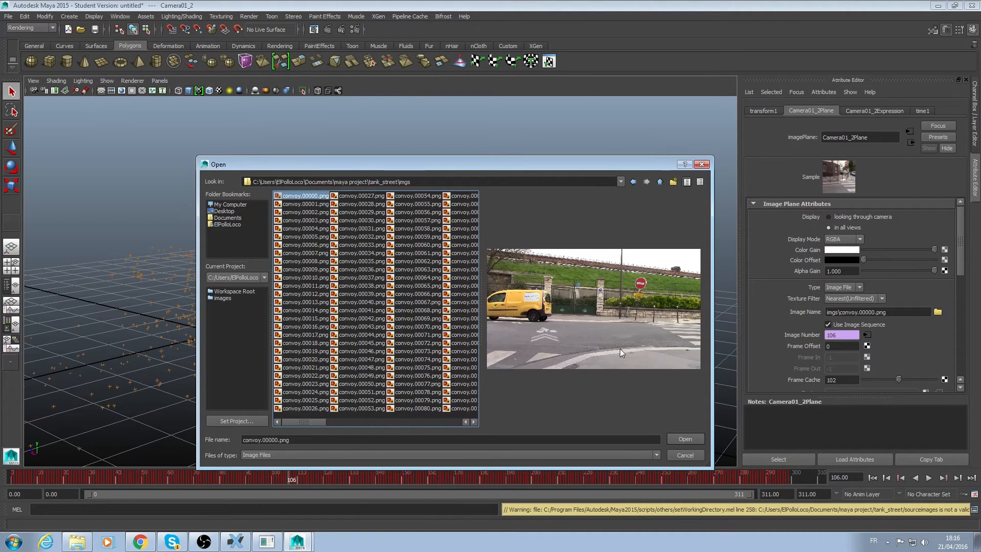
click(687, 439)
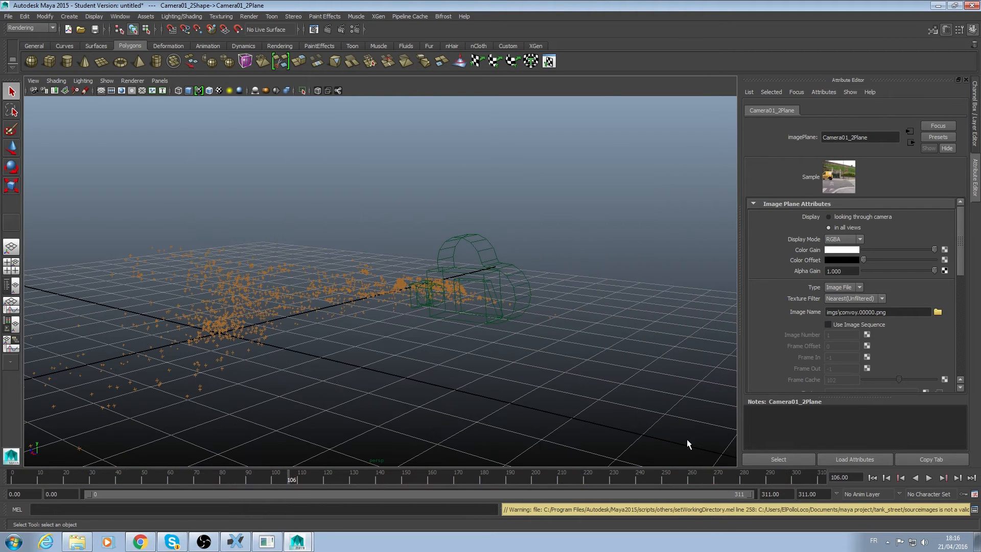
- Enable the image sequence on the image plane, displayed in all views, and preview the footage in the perspective view
click(844, 324)
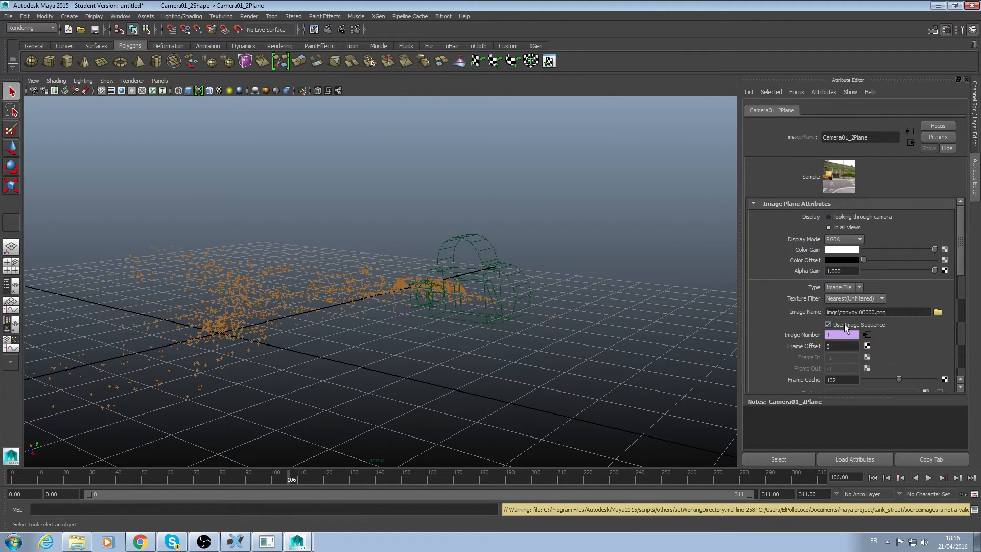
alt+drag(487, 272, 378, 269)
click(844, 228)
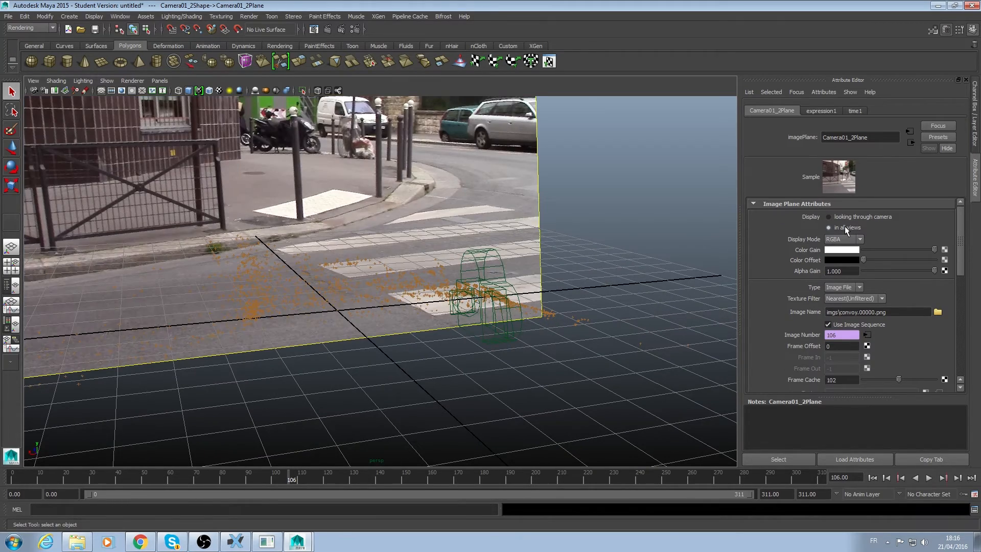
alt+drag(713, 264, 512, 306)
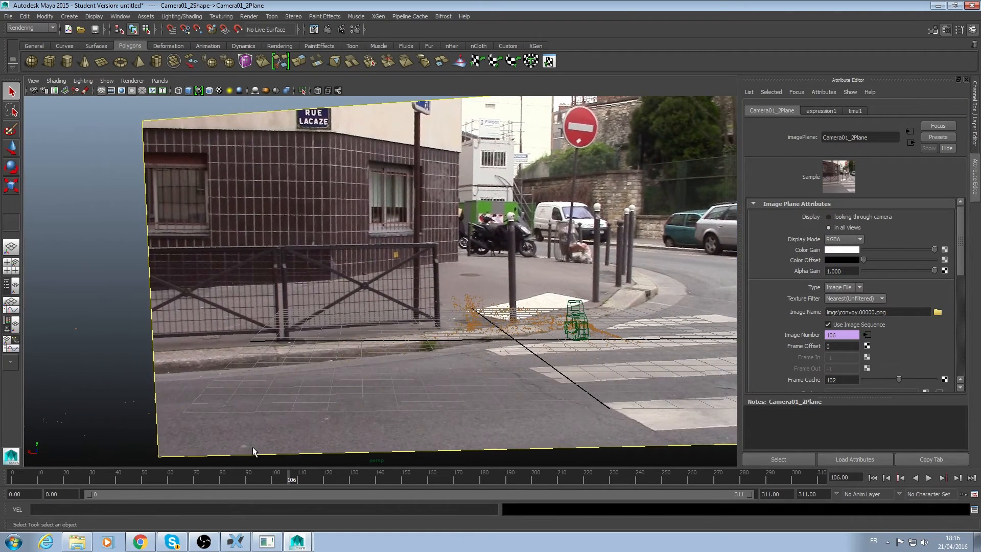
key(alt+v)
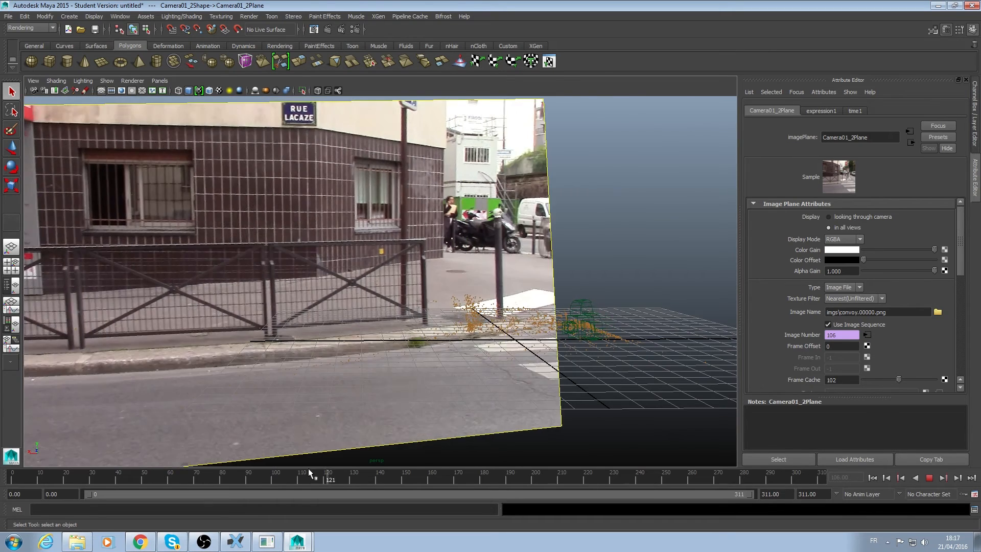
click(286, 476)
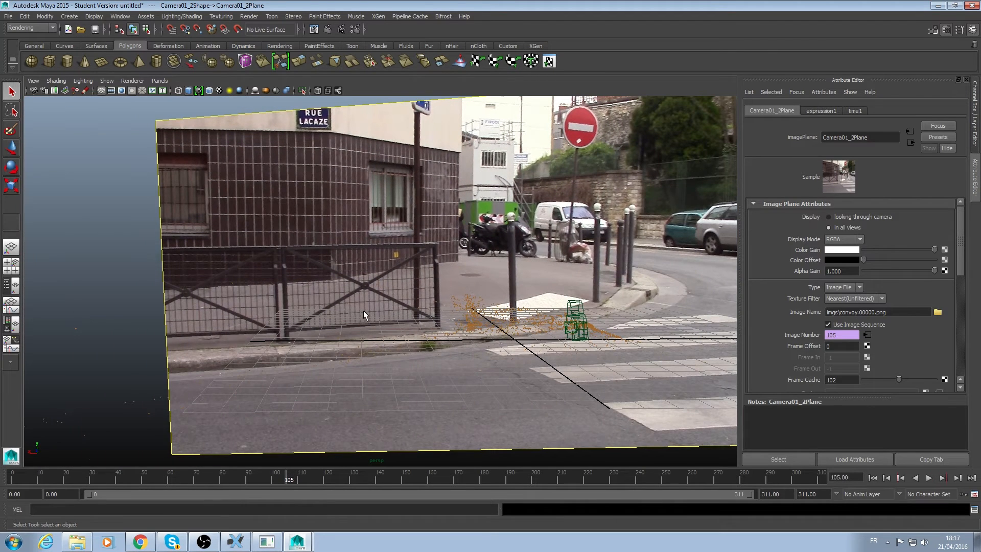
- Save the scene as the Maya Binary file convoy_1 in tank_street, continuing past the student version notice
key(ctrl+shift+s)
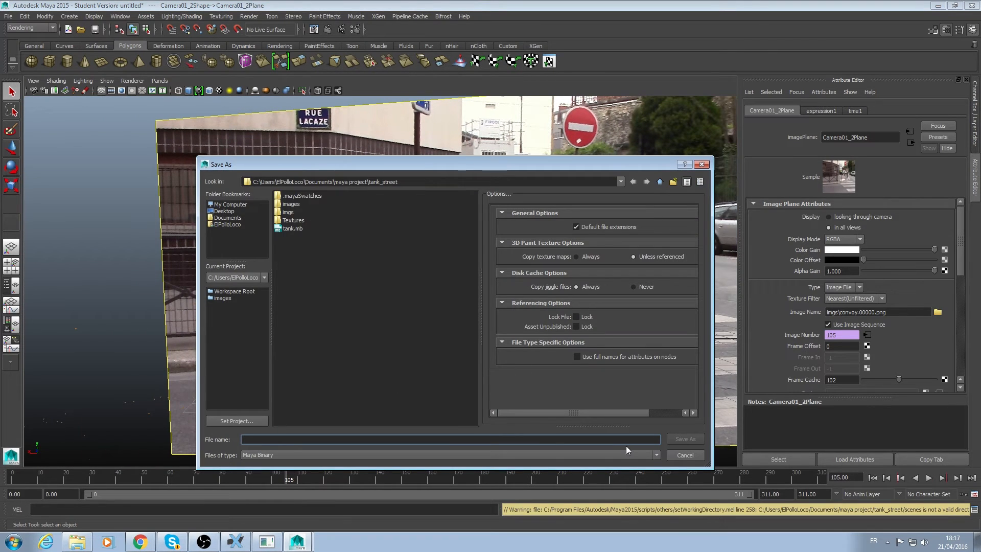
text(c)
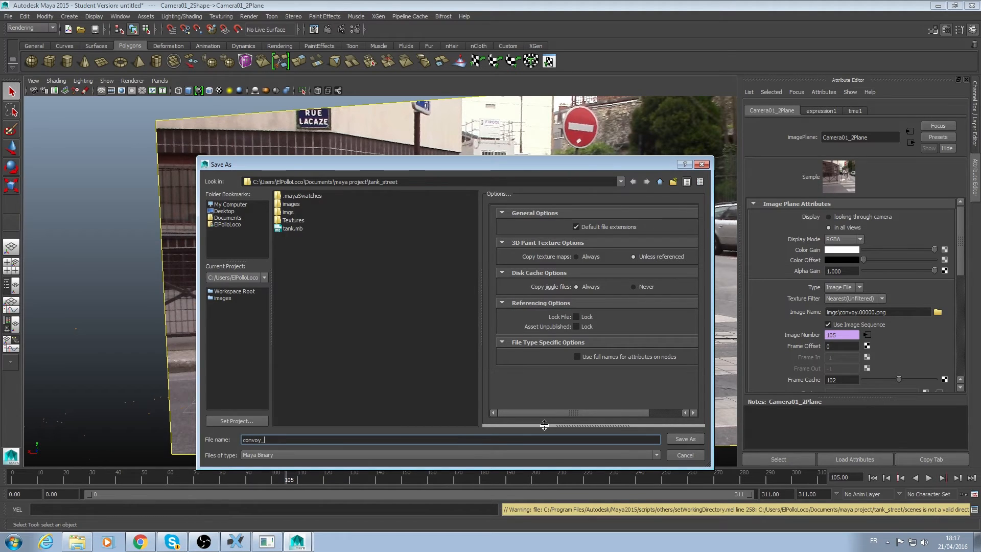
text(onvoy_1)
key(Return)
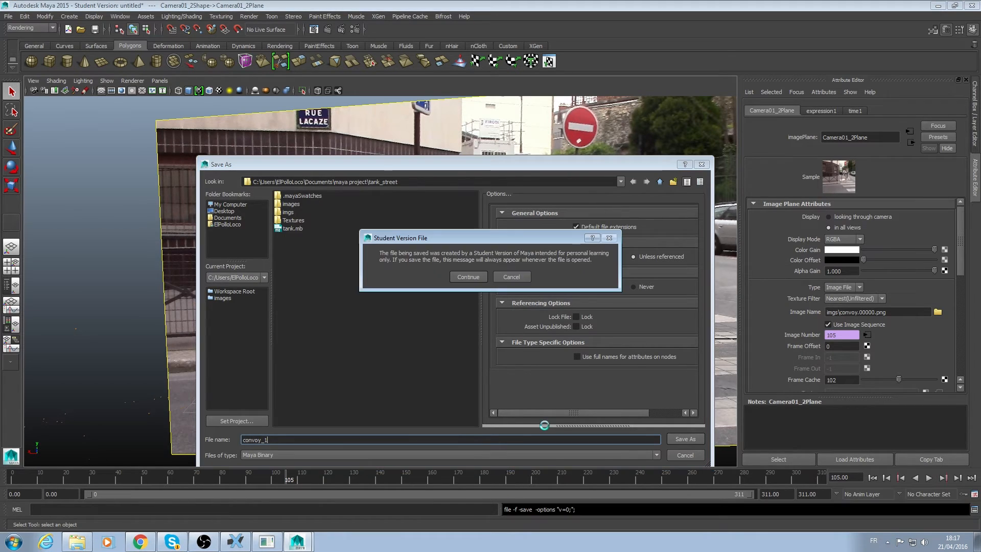
click(472, 277)
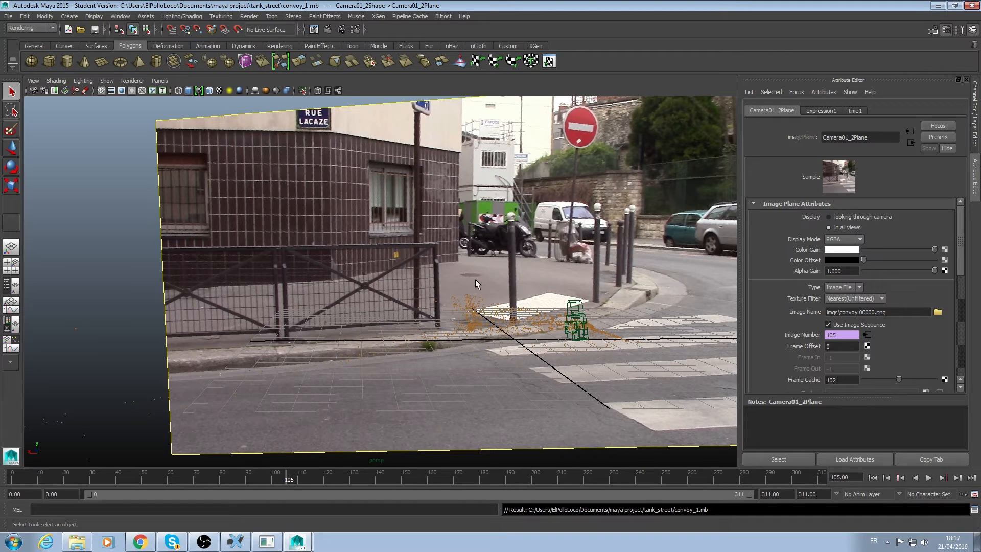
- Look through Camera01_2 in a maximized view and play through the timeline to check the track against the footage
key(space)
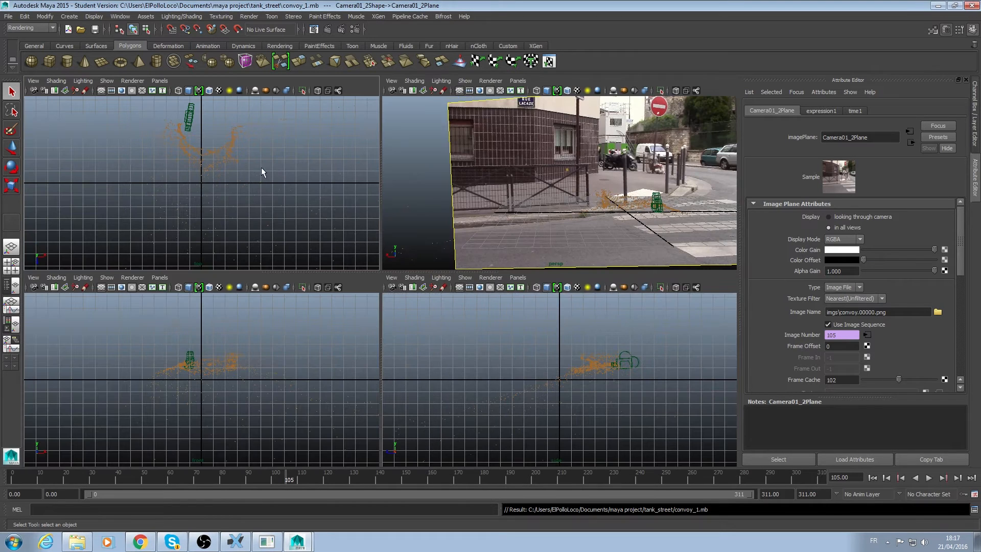
click(159, 80)
mouse_move(191, 90)
click(249, 92)
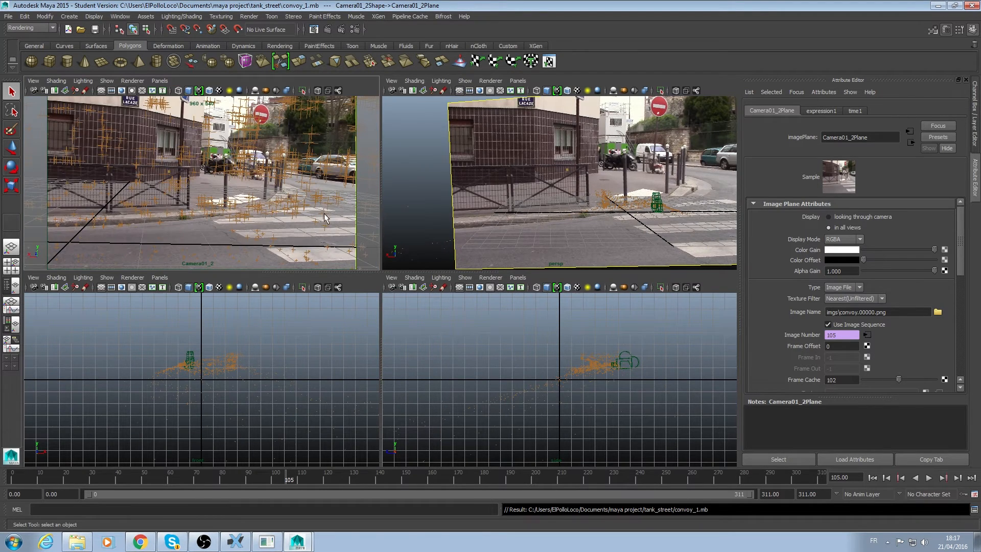
key(space)
drag(104, 476, 586, 470)
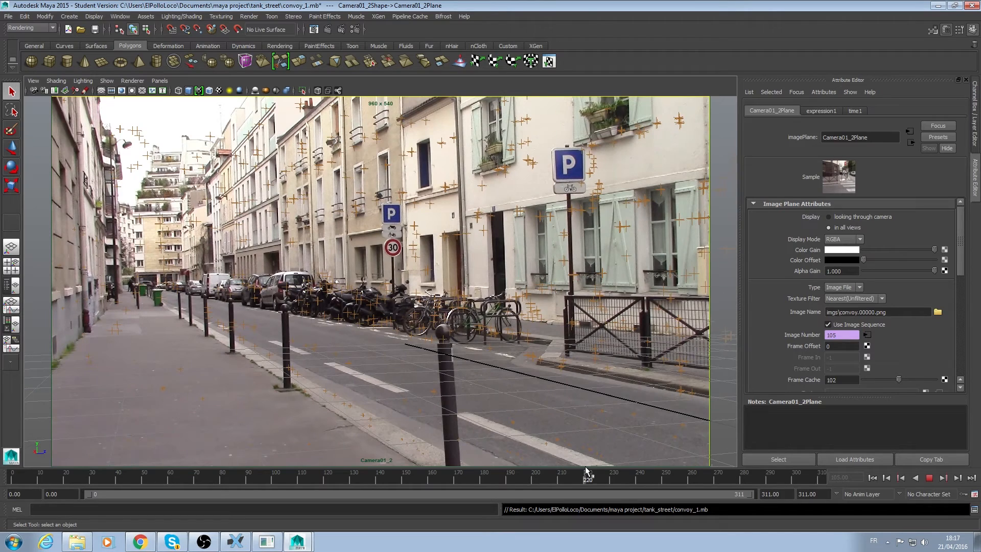
- Set the scene's renderer to mental ray in the render settings
click(355, 29)
click(349, 152)
click(340, 181)
click(330, 168)
click(300, 168)
- Set the render image size preset to HD 720
scroll(376, 257, down, 8)
click(404, 328)
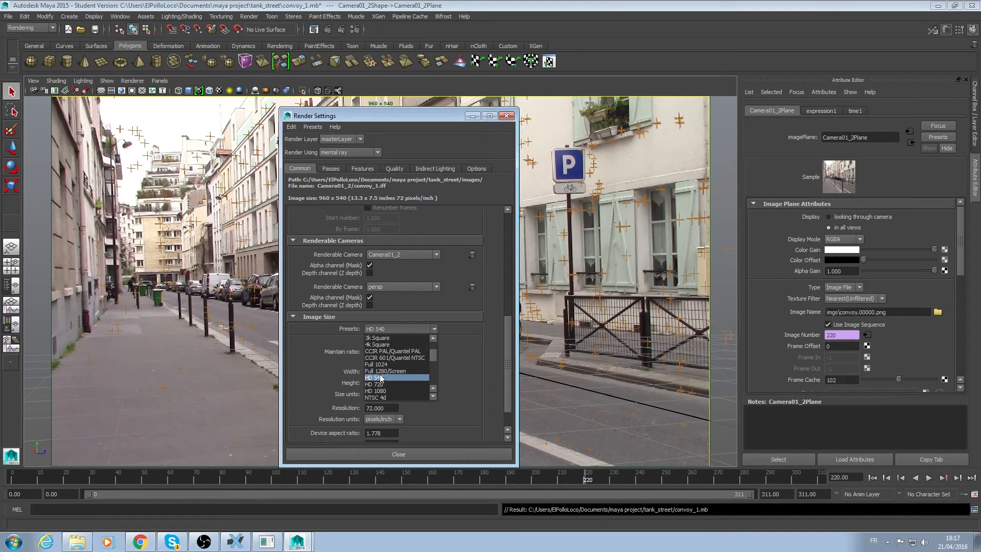
click(385, 385)
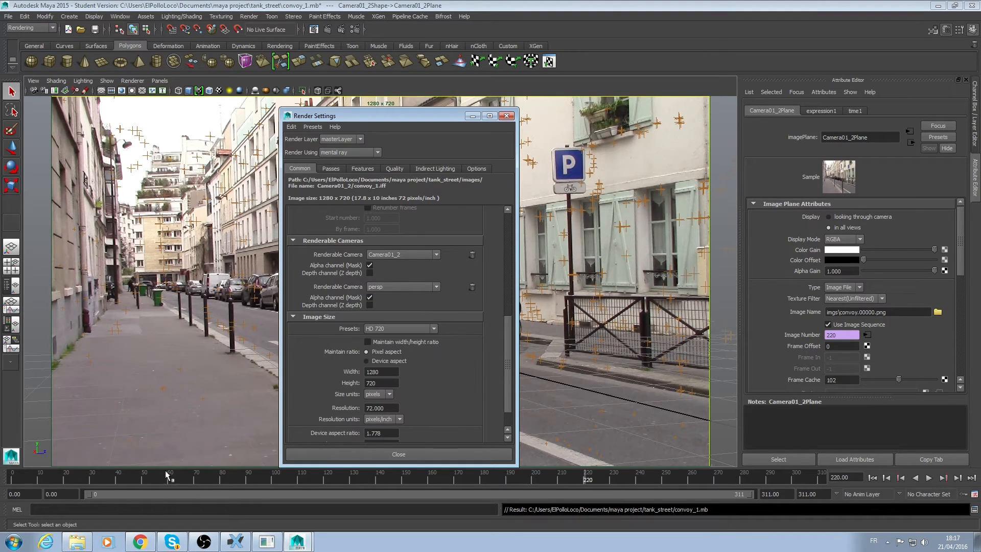
- Check the pixel dimensions of the convoy.00296 frame in the imgs folder
click(77, 542)
right_click(559, 276)
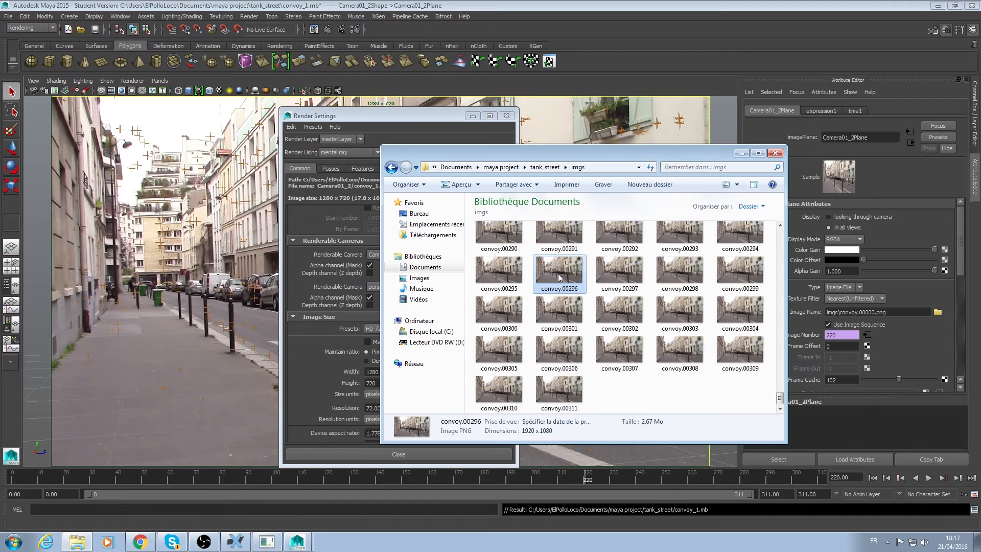
click(547, 269)
click(741, 153)
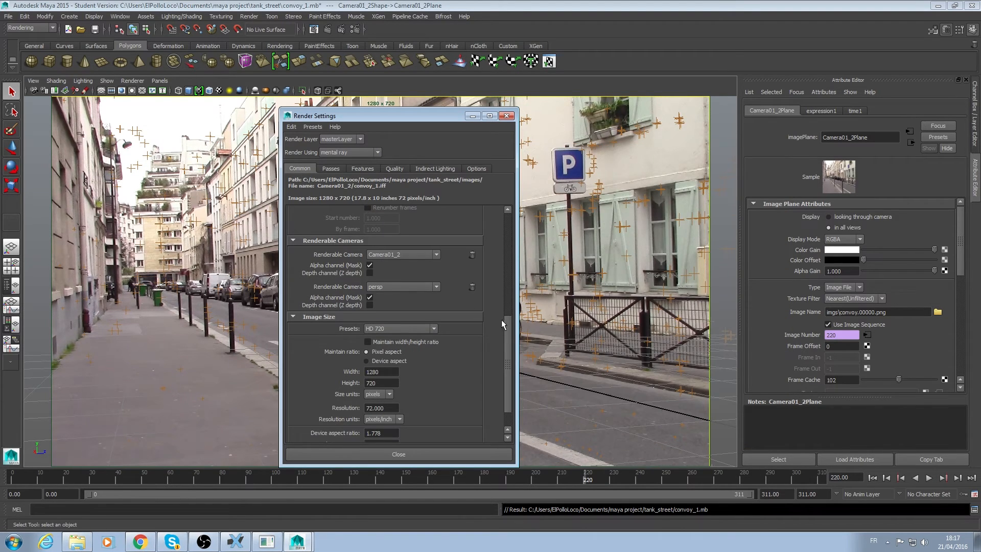
- Set the render image size preset to HD 1080, then minimize the render settings
scroll(501, 319, down, 2)
click(401, 298)
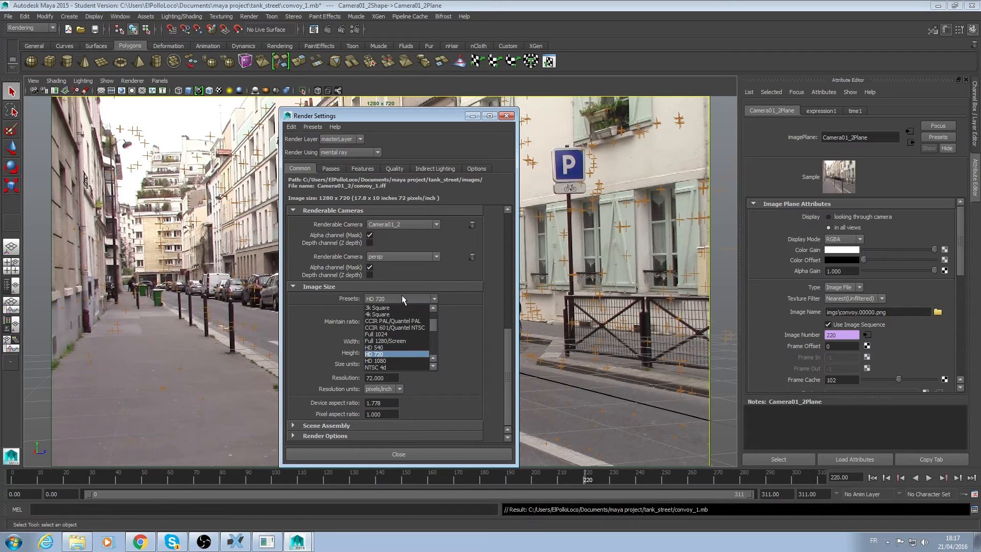
click(407, 359)
drag(475, 115, 493, 99)
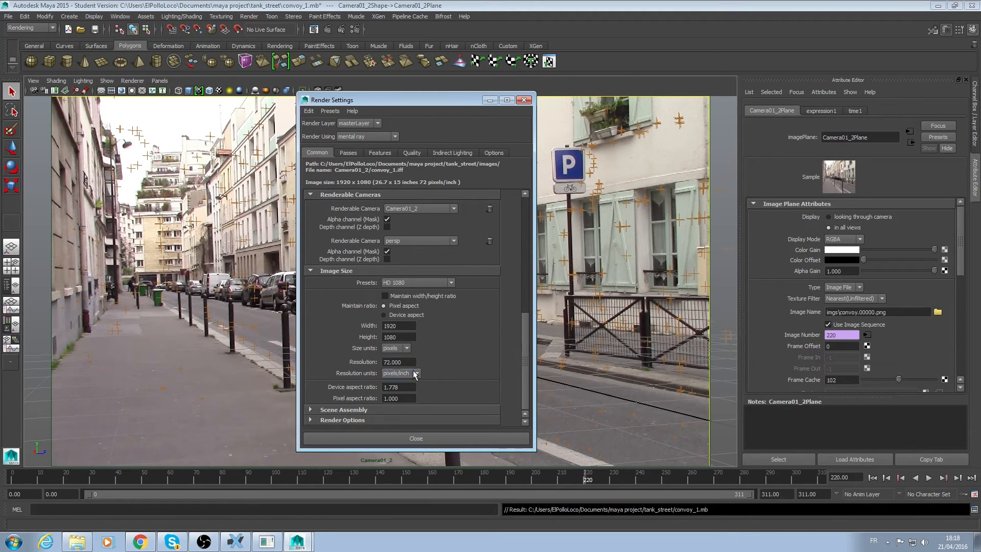
click(409, 284)
click(409, 284)
click(489, 101)
- Scrub the timeline to frame 150 and switch from the Camera01_2 view to a maximized perspective view
drag(218, 480, 406, 472)
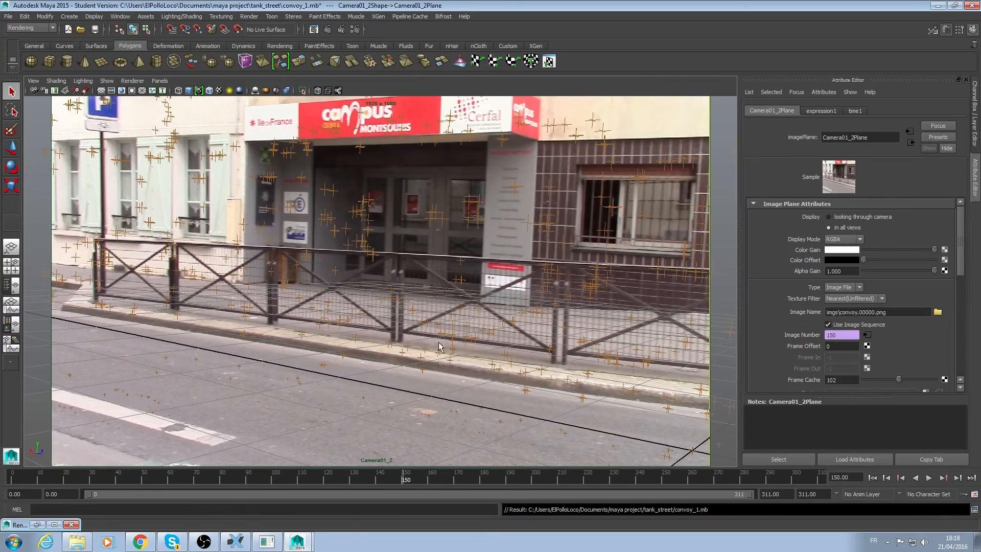
key(space)
key(space)
alt+drag(576, 225, 468, 314)
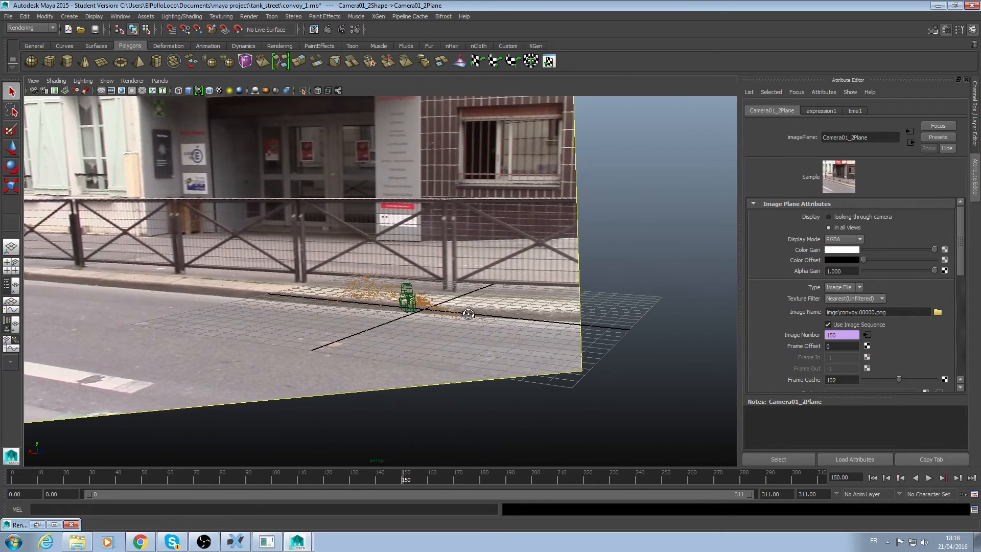
- Import the tank Maya Binary file from the tank_street project folder into the perspective scene
click(77, 542)
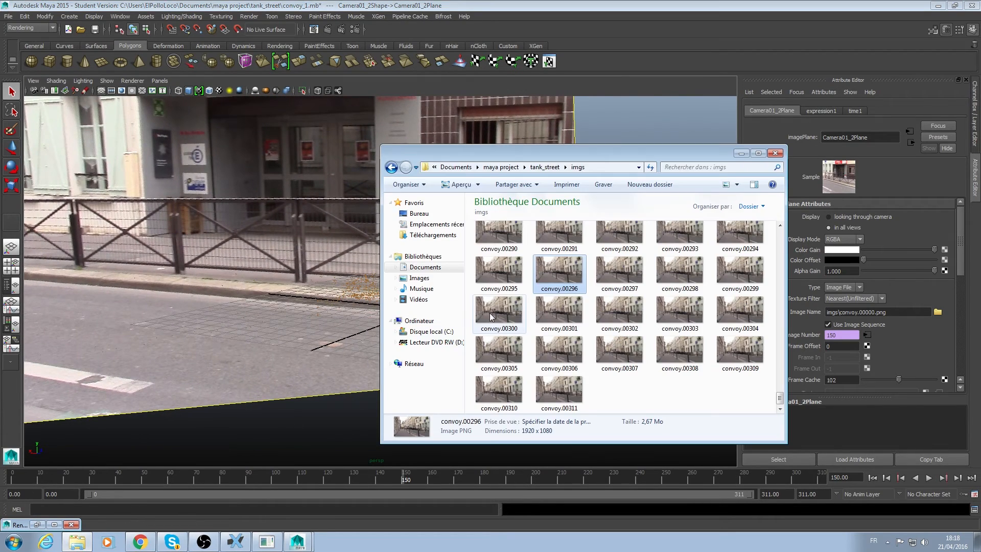
click(391, 167)
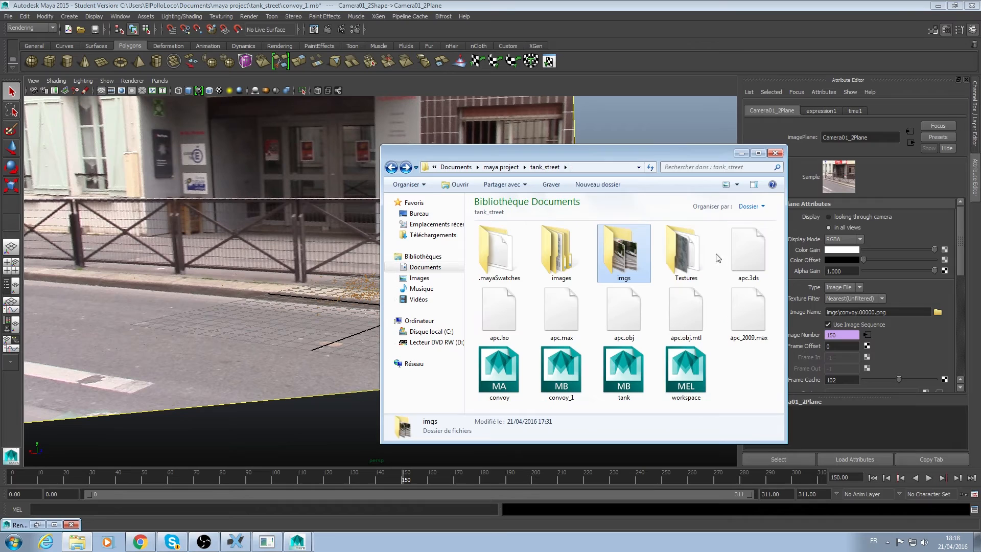
click(624, 373)
click(561, 373)
click(628, 381)
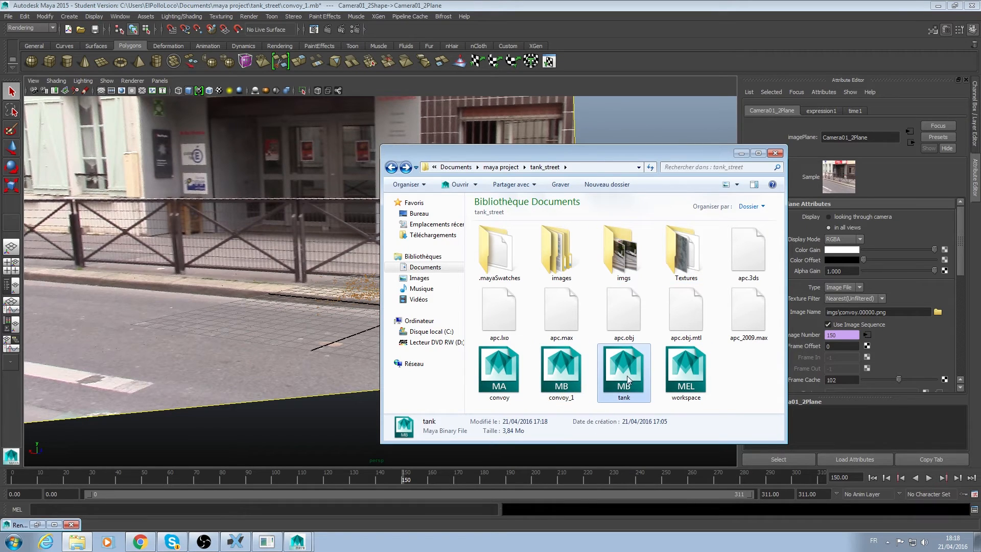
click(280, 251)
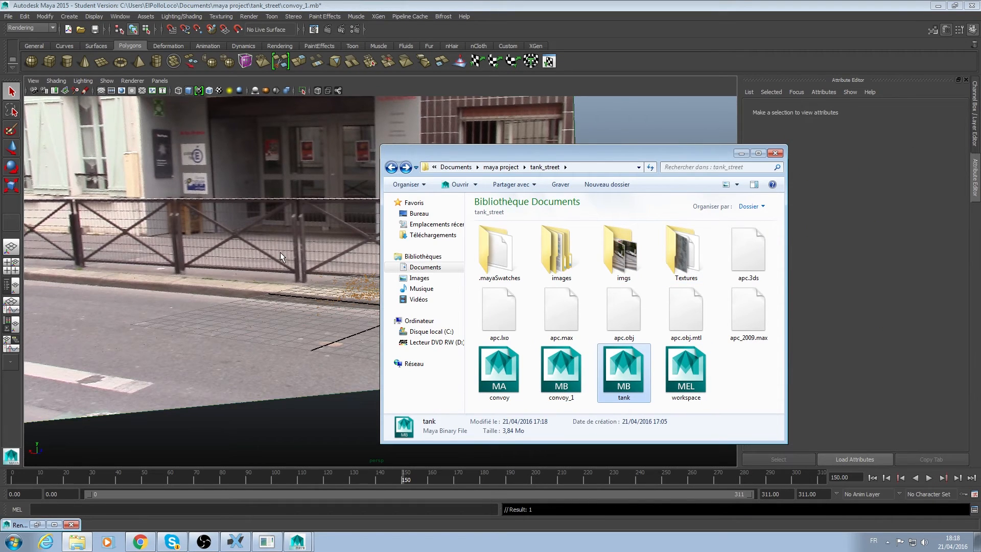
mouse_move(756, 162)
mouse_down()
mouse_move(980, 161)
mouse_move(750, 161)
mouse_up()
click(735, 153)
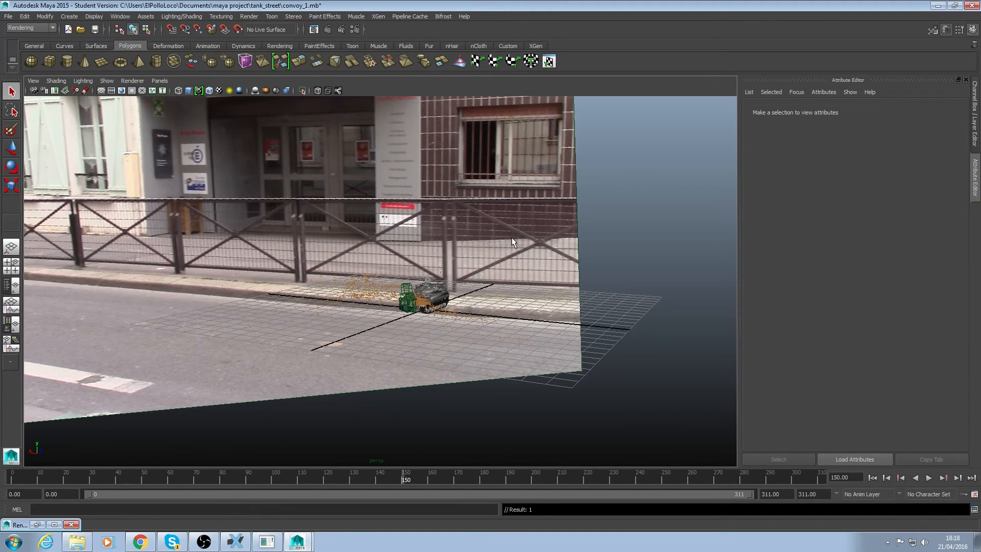
scroll(483, 330, up, 5)
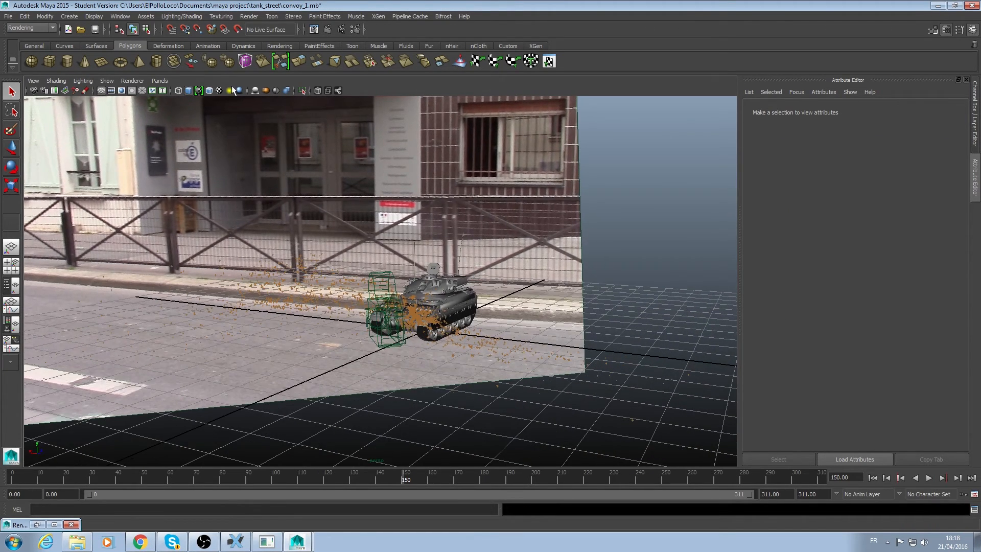
- Open the Outliner and rename the imported Mesh object as tank
click(123, 17)
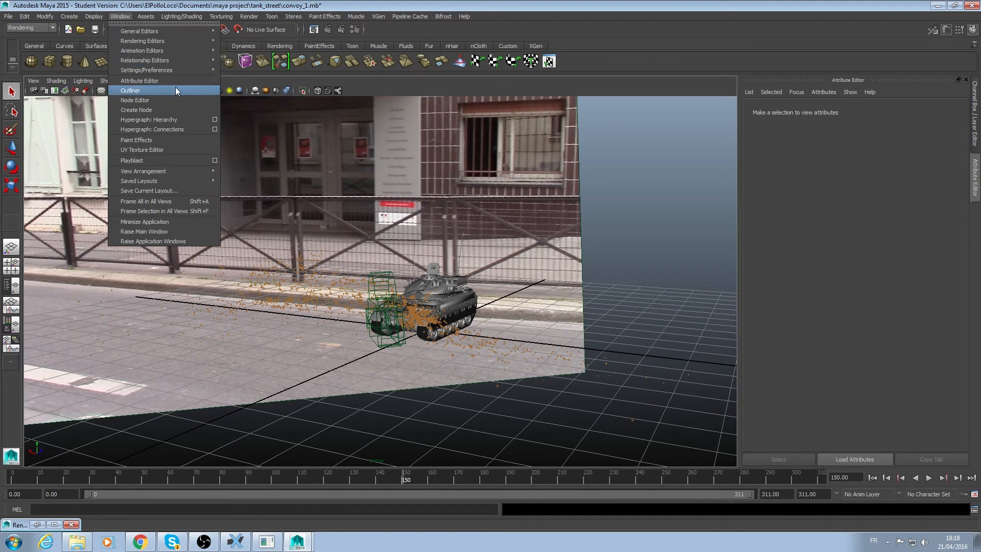
click(145, 97)
drag(553, 87, 91, 82)
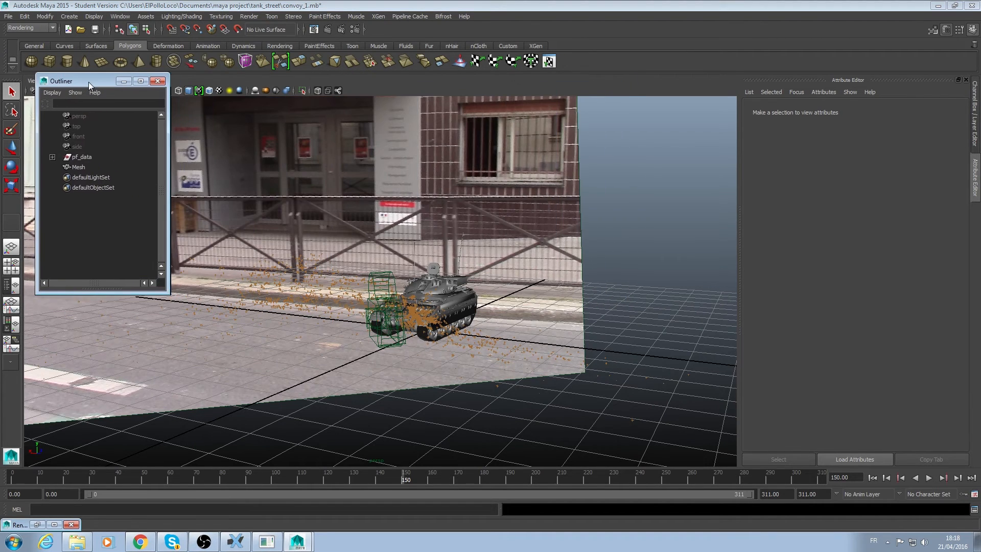
click(75, 167)
right_click(78, 167)
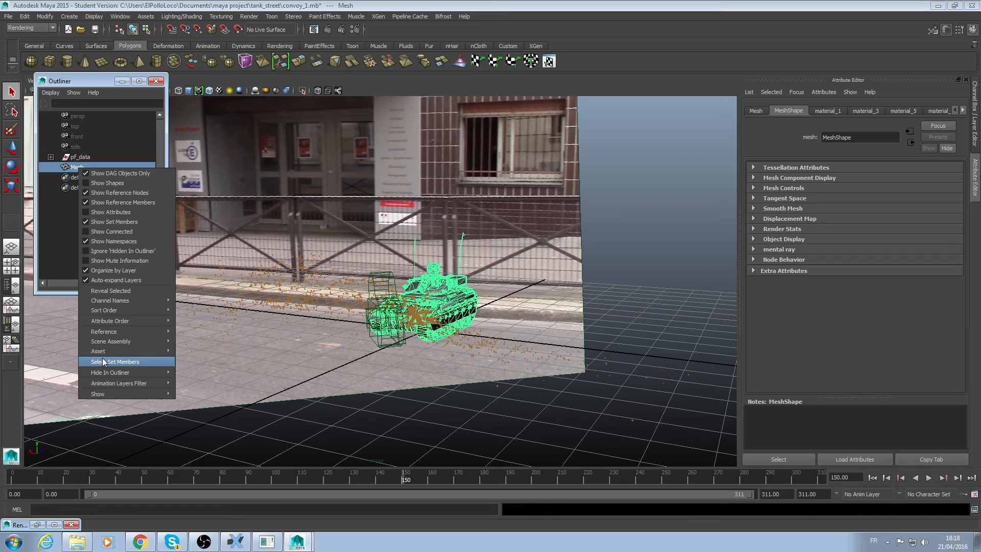
mouse_move(104, 333)
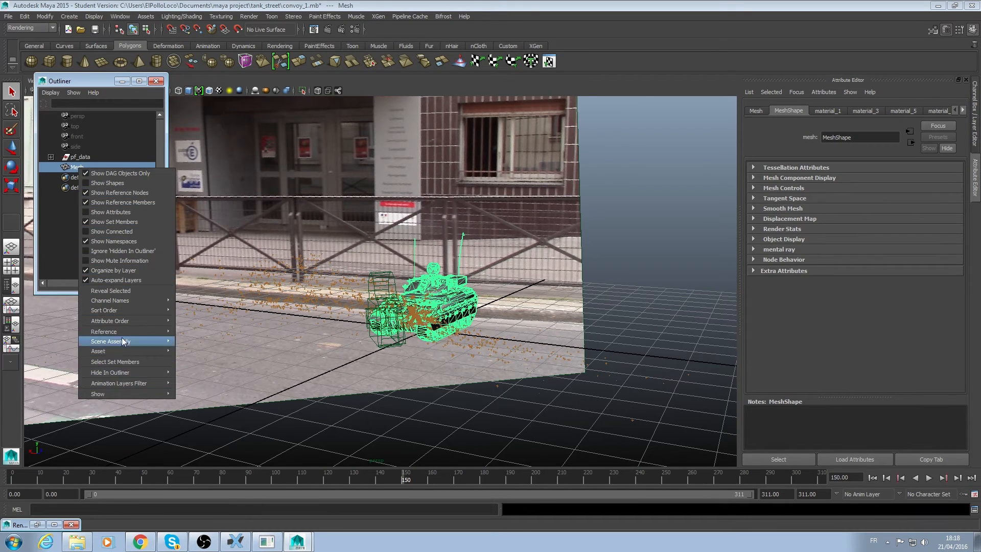
click(72, 168)
double_click(82, 169)
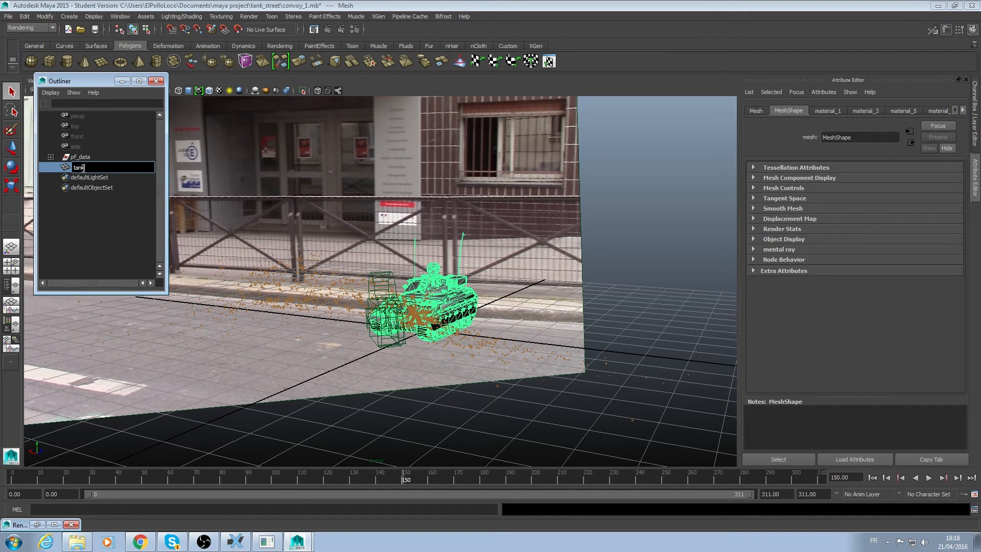
text(tank)
key(Return)
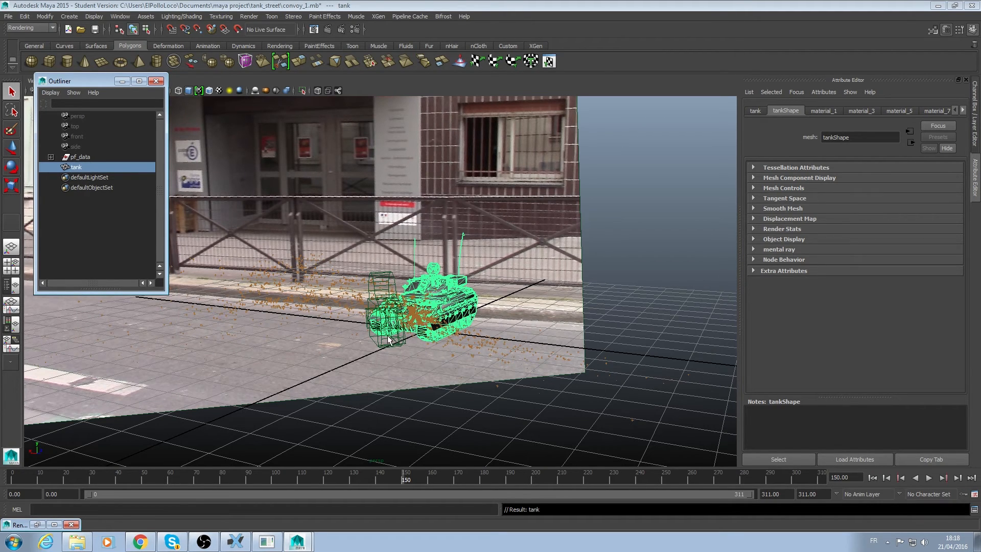
- Scale the tank down uniformly to about a quarter of its imported size
key(r)
drag(426, 330, 341, 323)
key(w)
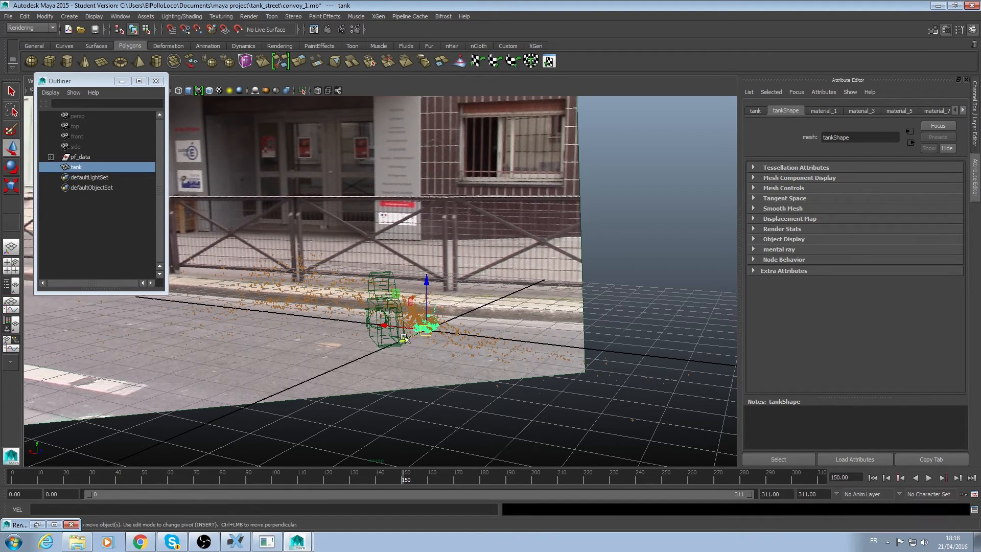
- Frame the selected tank and examine its model from several angles among the tracking points
key(f)
alt+drag(469, 327, 428, 271)
alt+drag(435, 282, 494, 281)
alt+drag(432, 253, 373, 310)
scroll(452, 281, down, 5)
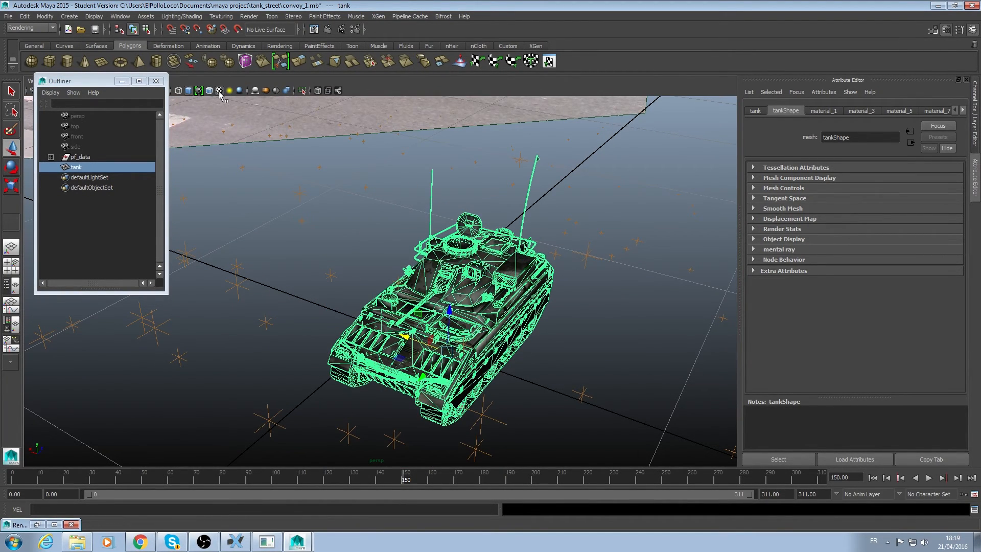
alt+drag(465, 267, 398, 215)
scroll(408, 219, up, 5)
scroll(398, 214, down, 6)
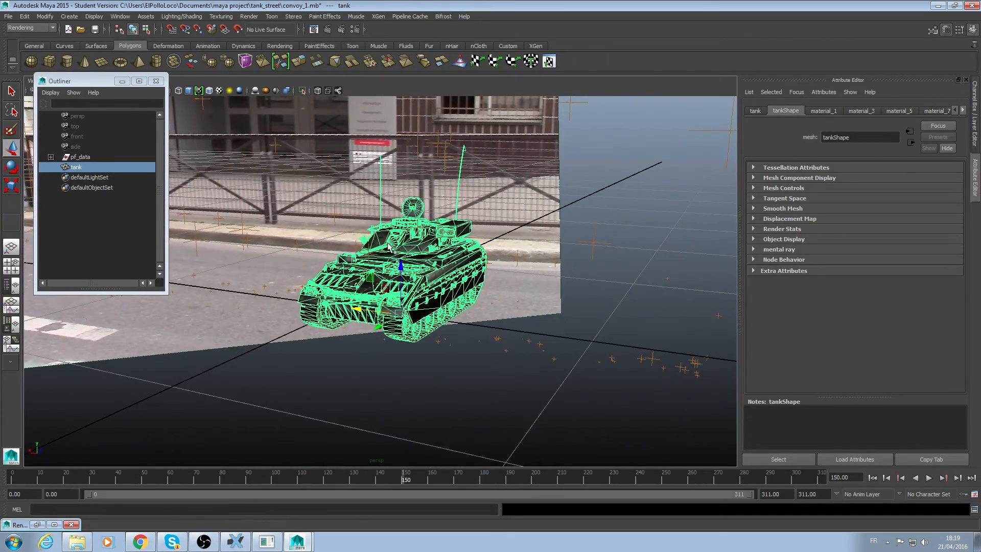
- Minimize the Outliner and move the tank across the ground plane onto the dense tracking points near the camera
click(123, 83)
scroll(451, 353, down, 6)
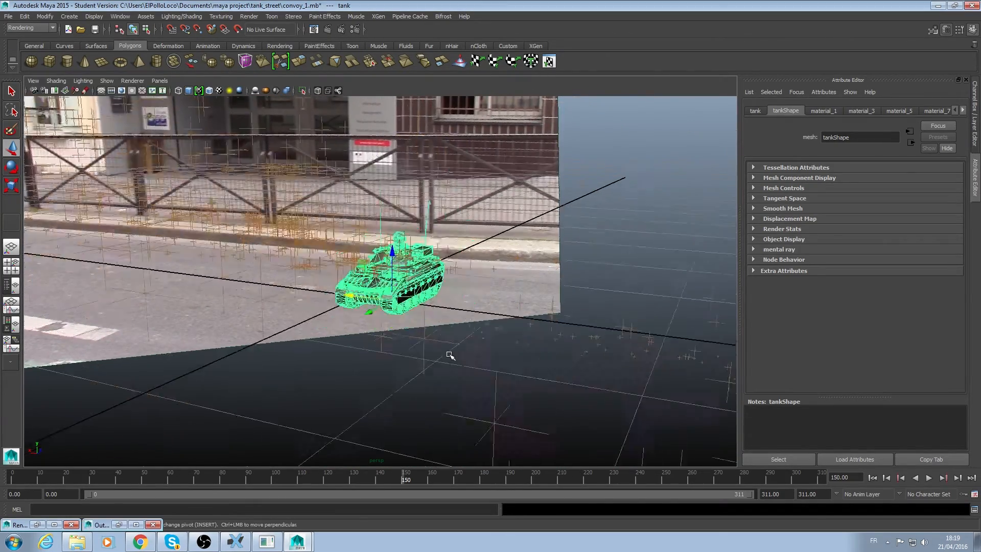
alt+drag(449, 331, 357, 320)
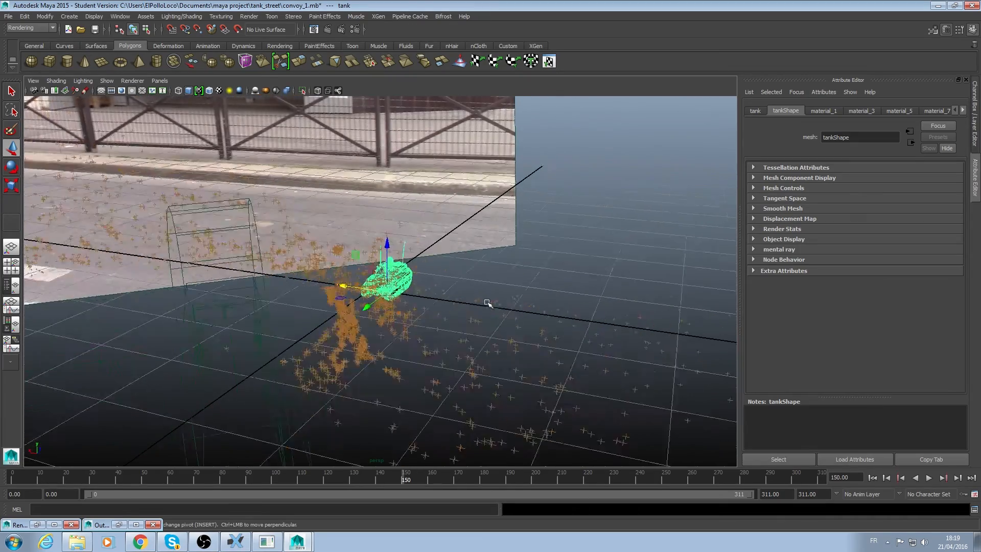
alt+drag(455, 351, 527, 314)
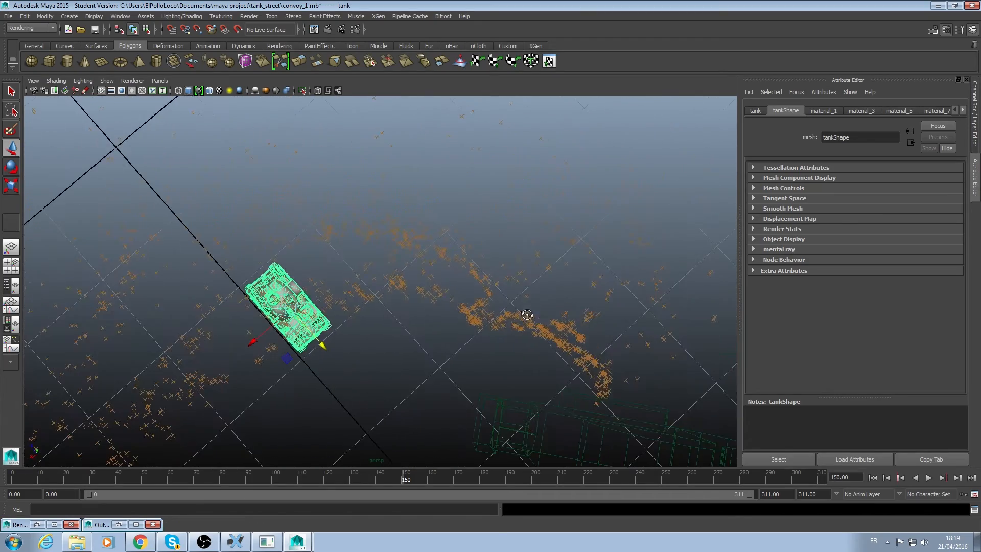
alt+drag(353, 294, 528, 259)
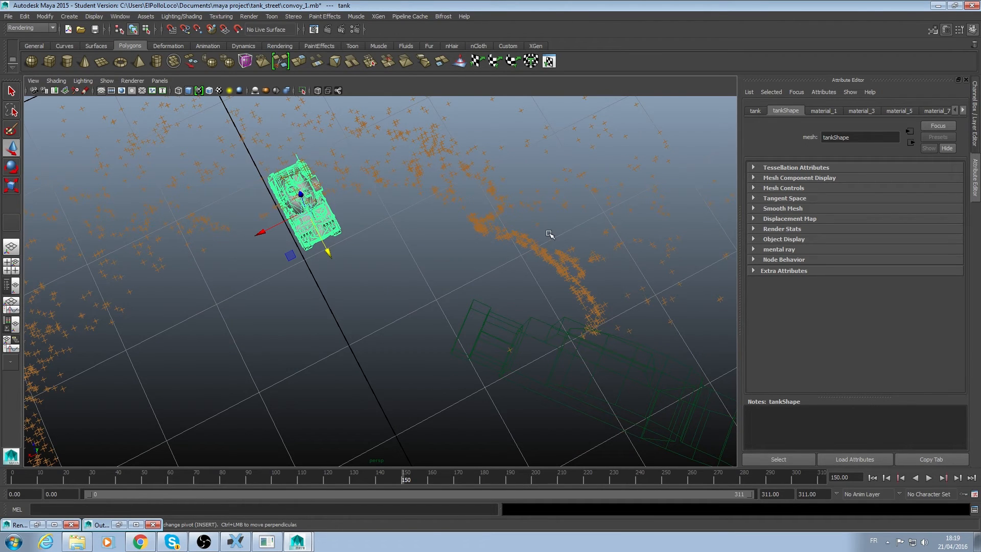
drag(290, 252, 483, 275)
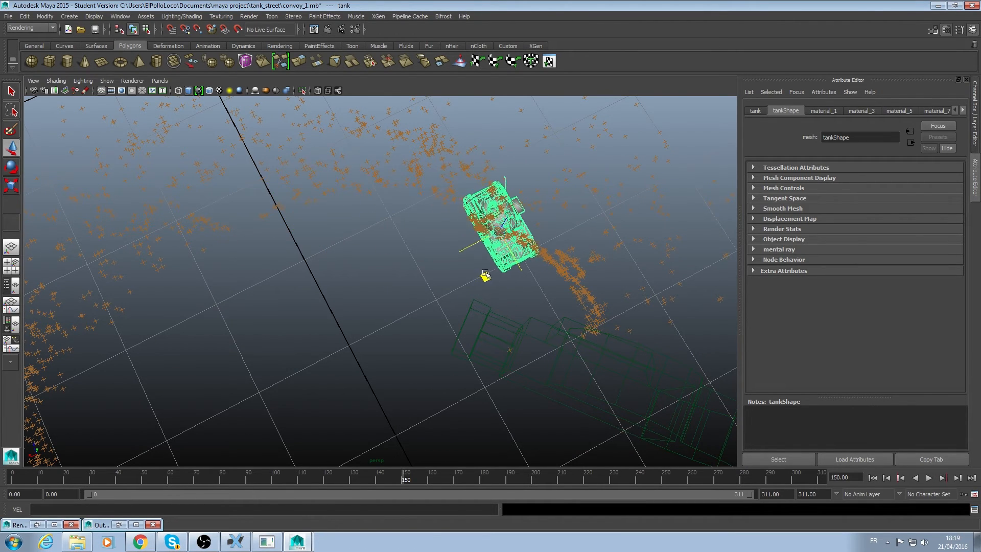
- Shrink the repositioned tank uniformly again, to about a quarter of its current size
key(r)
drag(483, 227, 439, 220)
key(w)
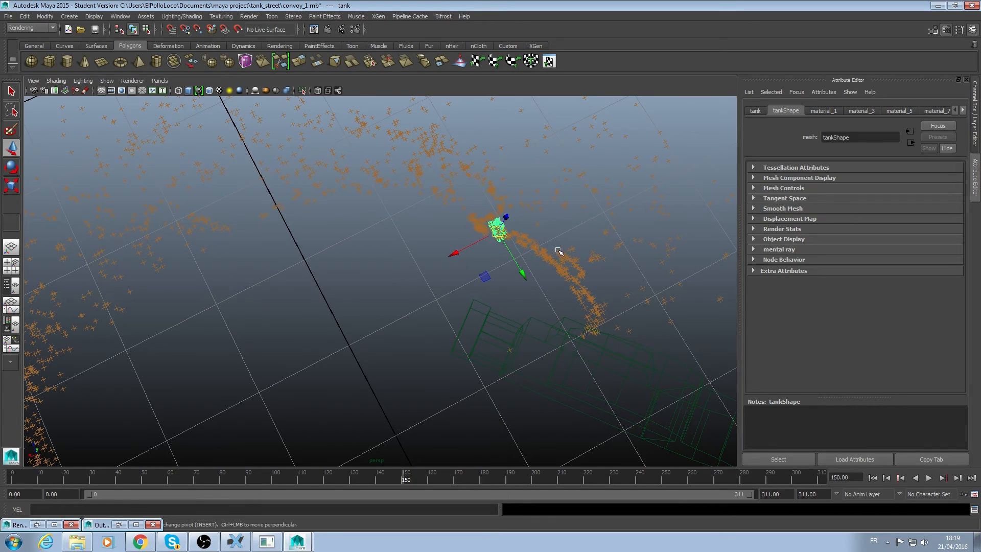
- Look through Camera01_2, then play and scrub the timeline to check the tank's size and position against the footage
alt+drag(557, 247, 538, 204)
alt+middle_drag(538, 203, 483, 290)
alt+drag(483, 292, 425, 290)
key(space)
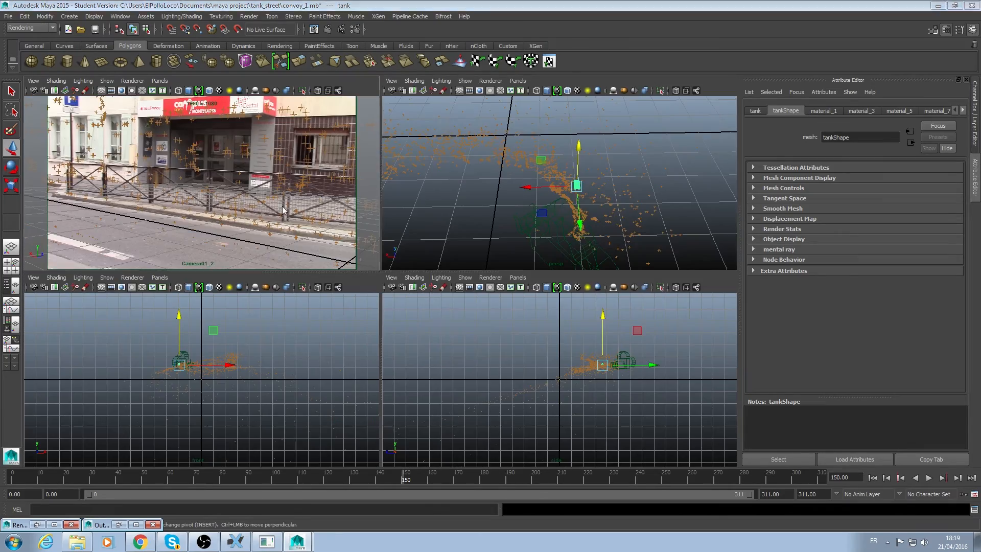
key(space)
mouse_move(276, 478)
mouse_down()
mouse_move(182, 471)
mouse_move(261, 478)
mouse_up()
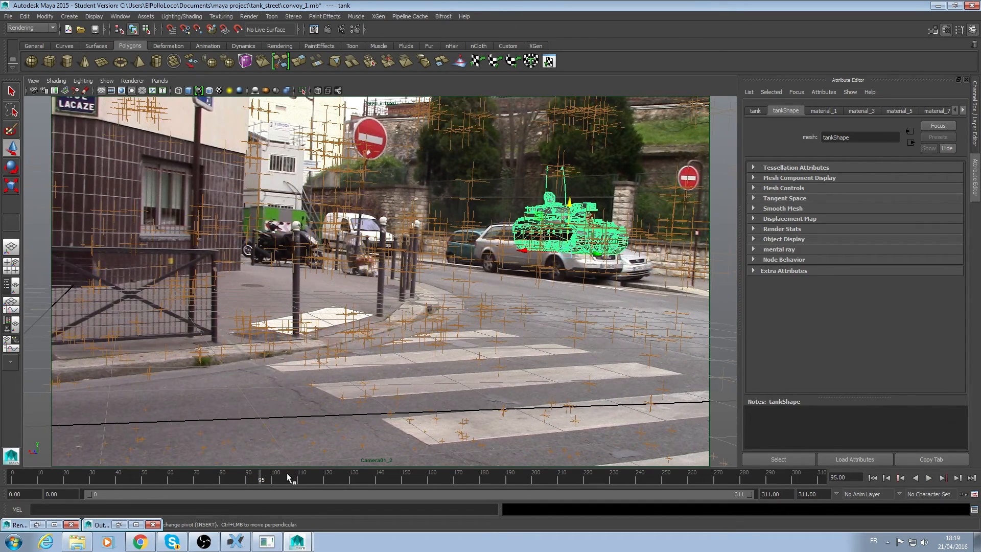
key(alt+v)
key(alt+v)
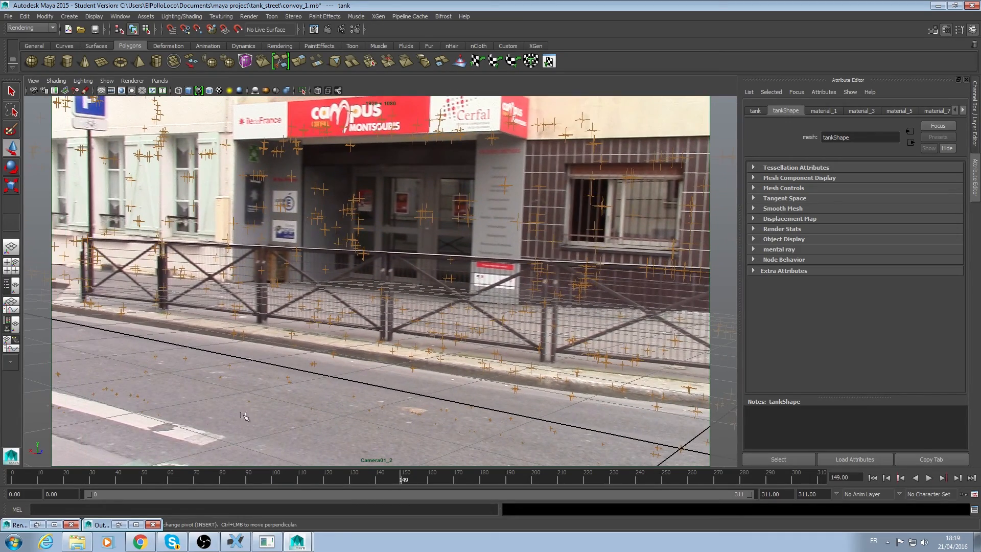
key(alt+v)
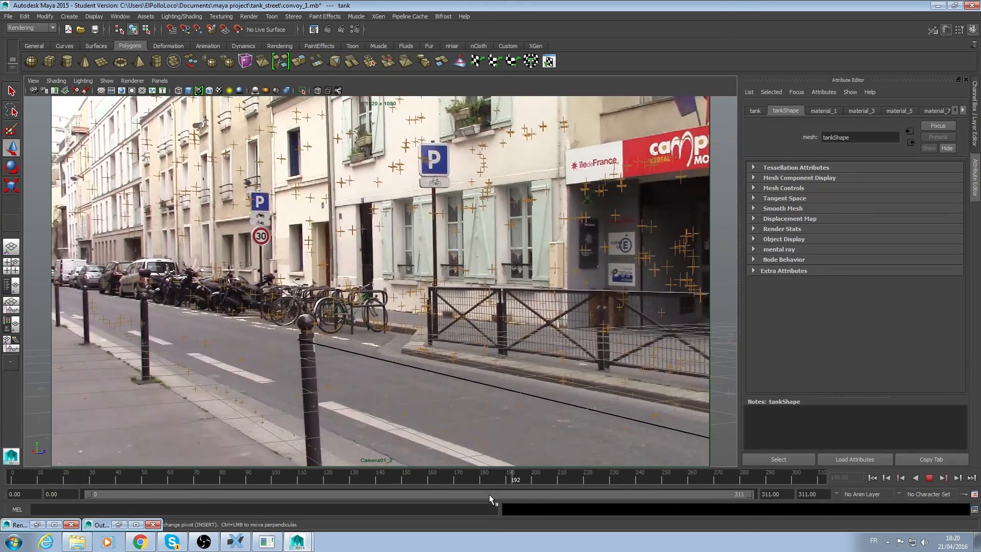
drag(489, 483, 459, 482)
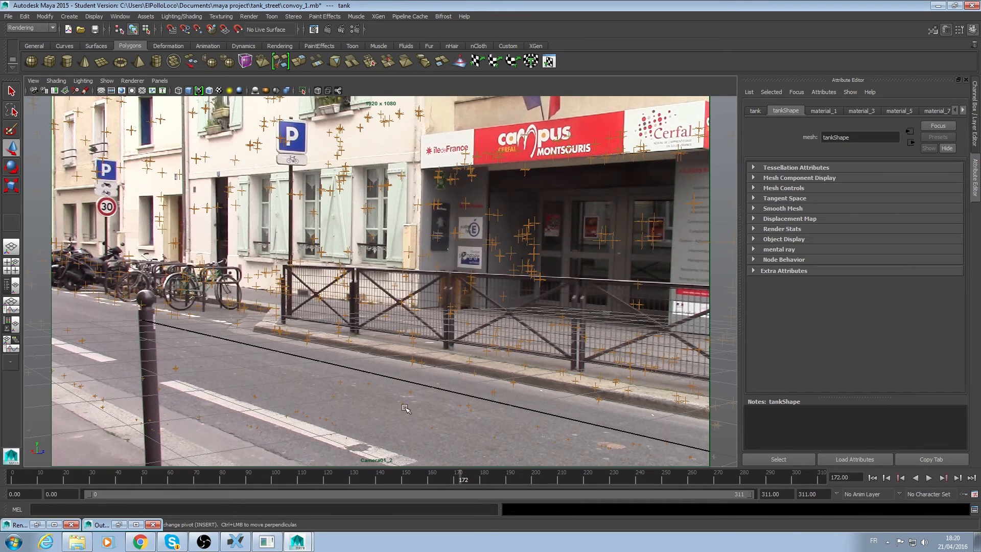
key(space)
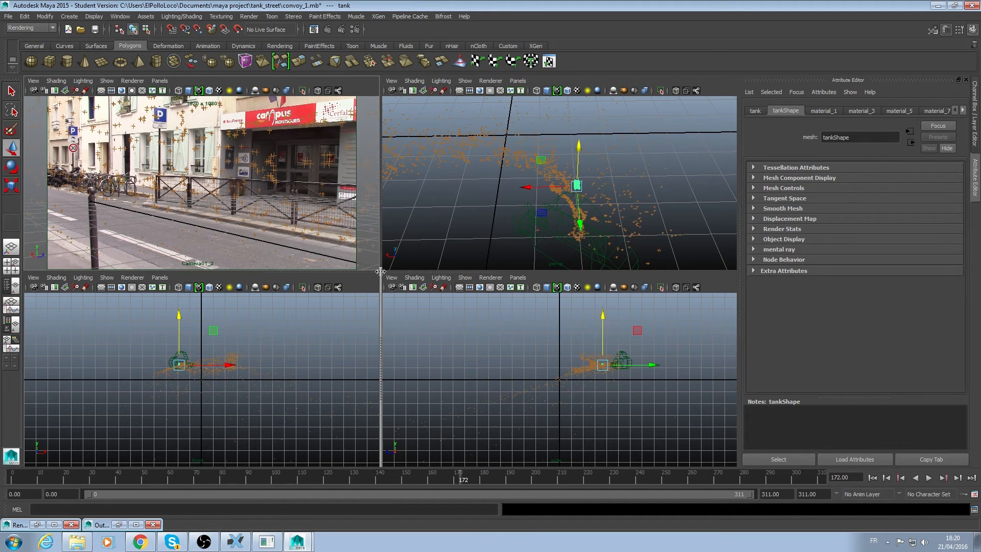
- Enlarge the camera and perspective views, move the tank into Camera01_2's view of the street, and scale it up uniformly to 0.062
drag(381, 267, 385, 402)
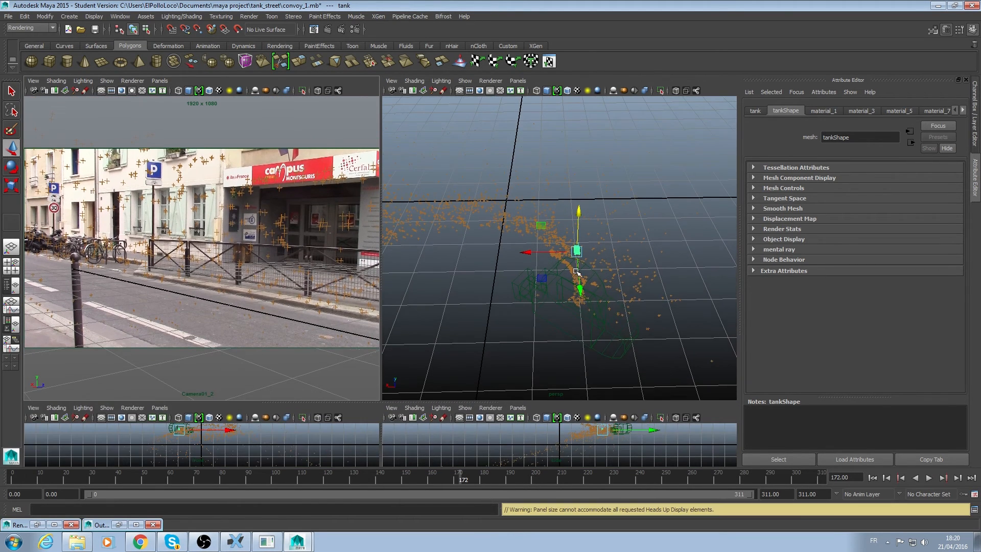
drag(542, 279, 468, 310)
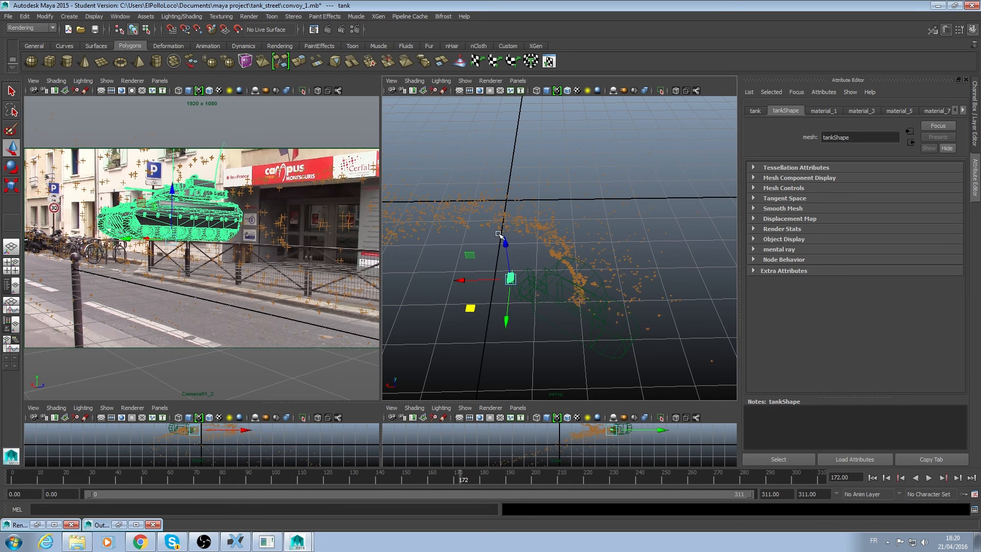
drag(505, 244, 507, 250)
key(r)
drag(511, 283, 525, 291)
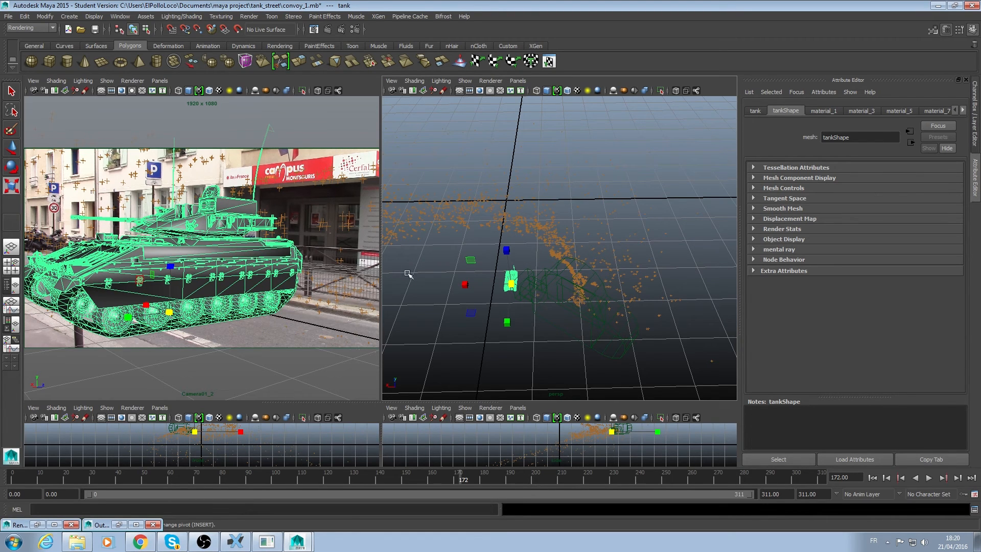
- Rotate the tank to -90 in Rotate Y and shift it along the X axis to about -0.673
alt+drag(491, 293, 554, 247)
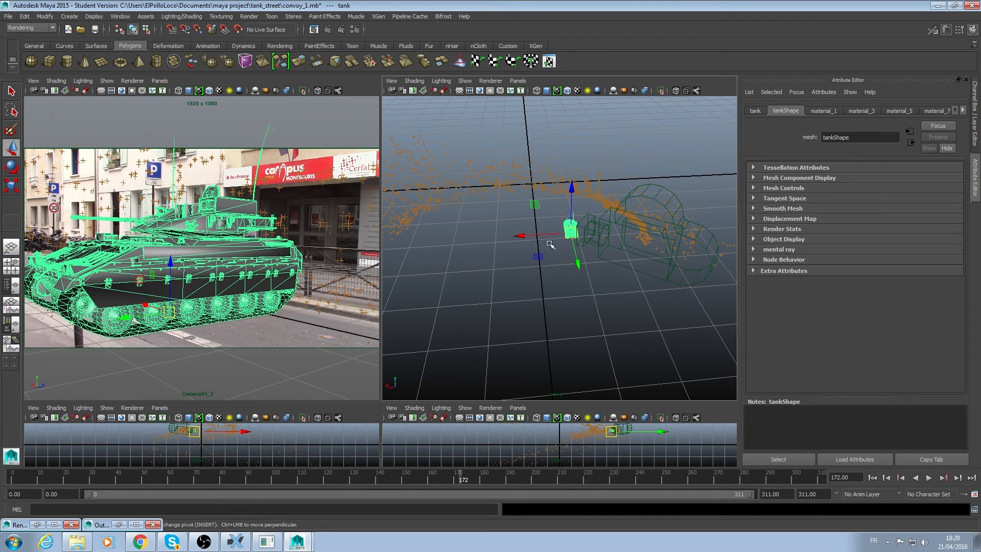
key(e)
drag(555, 262, 534, 238)
click(976, 128)
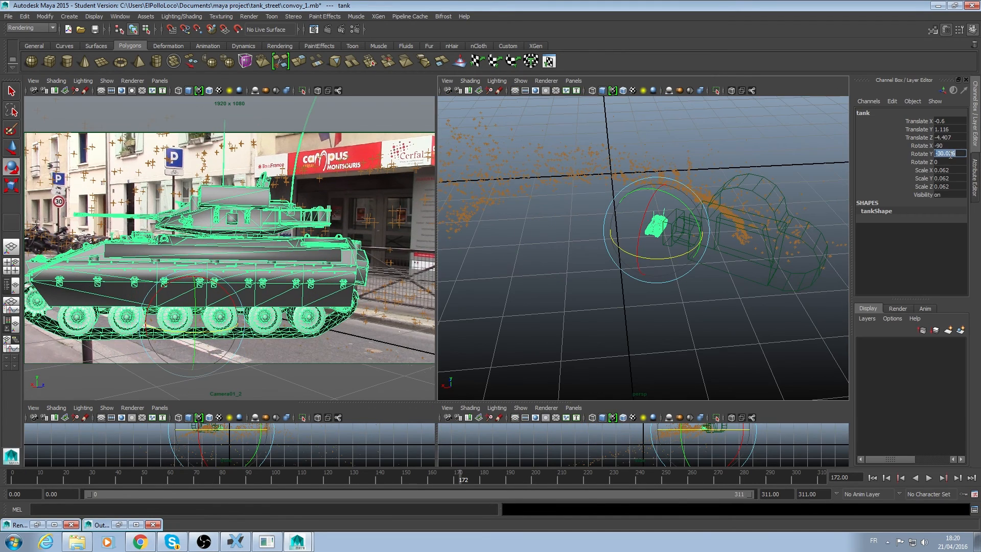
key(Return)
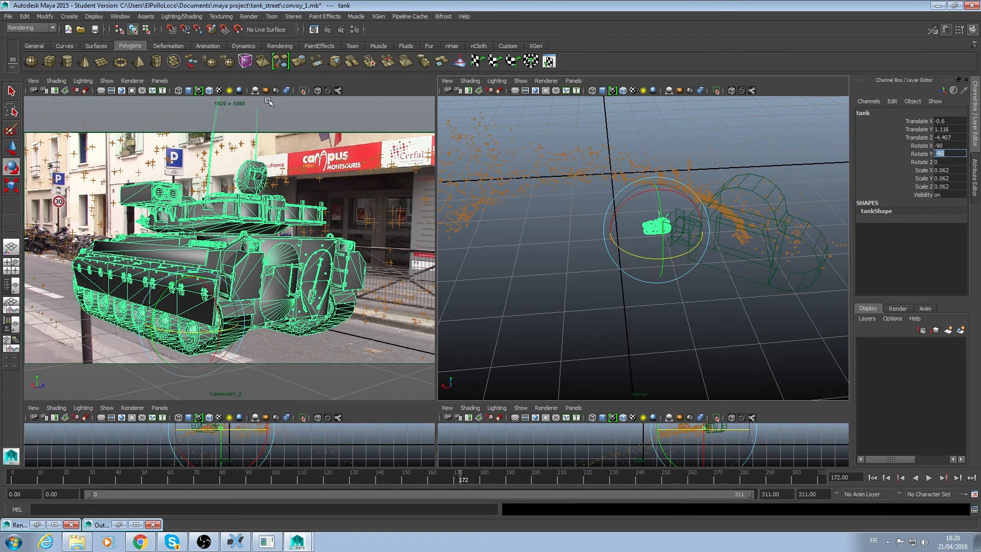
click(12, 148)
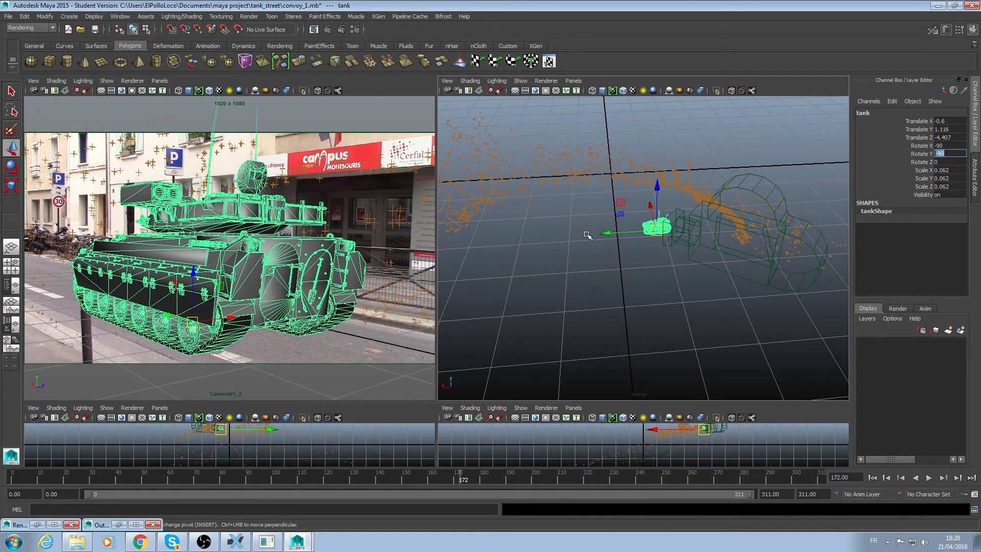
mouse_move(604, 235)
mouse_down()
mouse_move(624, 237)
mouse_move(601, 235)
mouse_move(608, 240)
mouse_up()
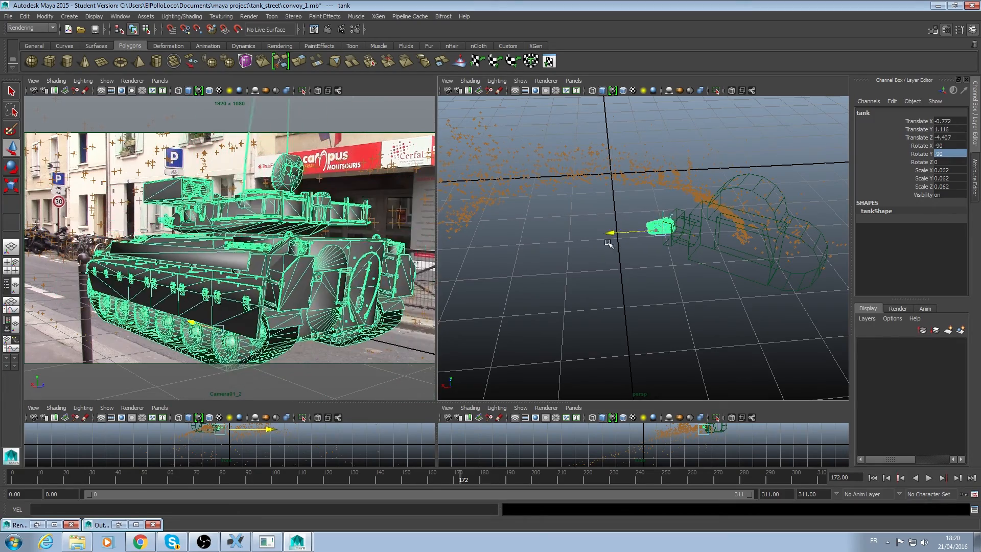
- Maximize the Camera01_2 view, then play and scrub the animation to check how the rotated tank sits in the street footage
key(space)
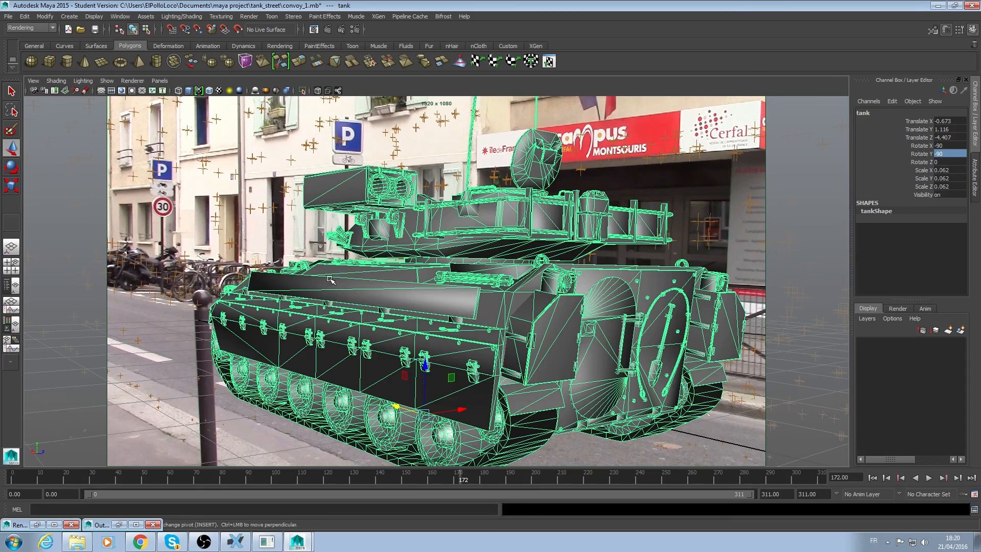
key(alt+v)
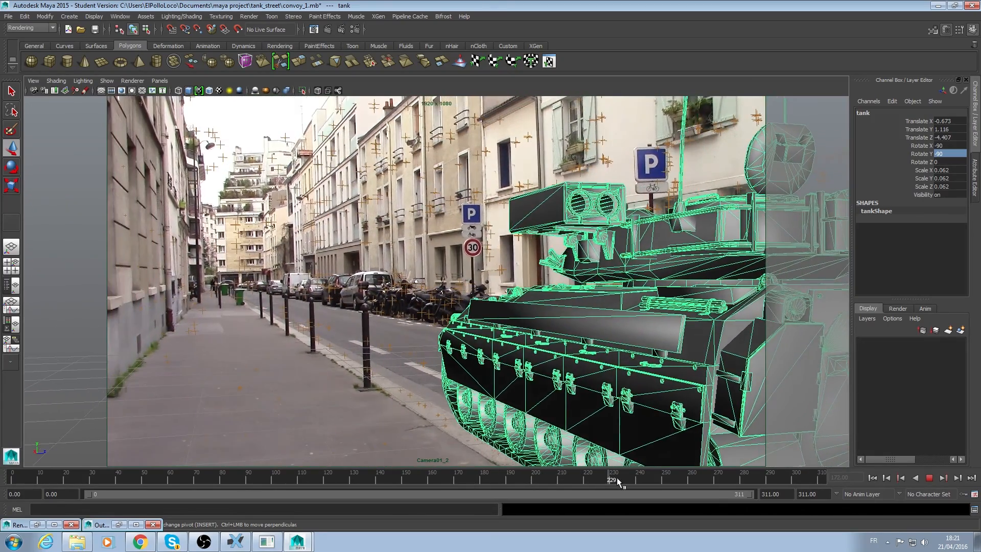
drag(595, 475, 424, 504)
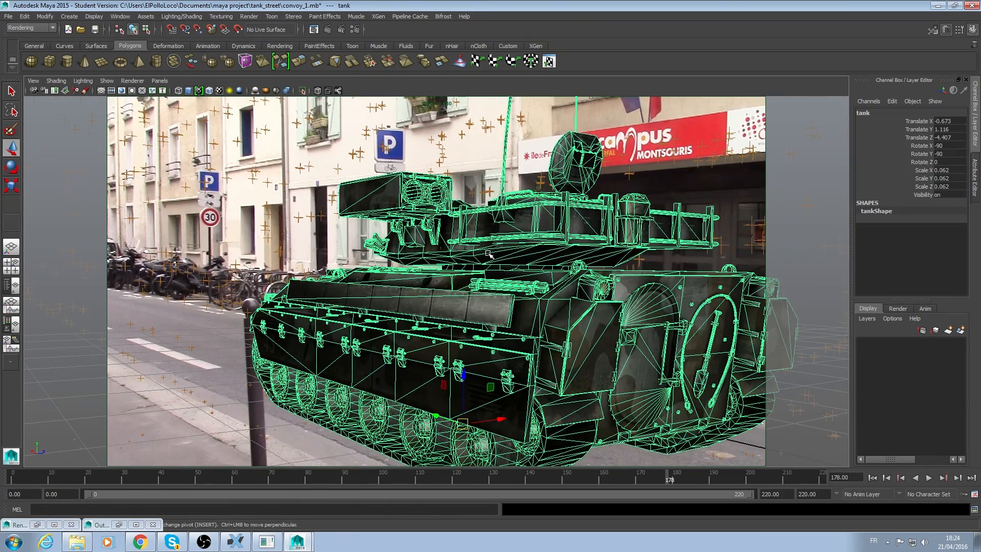